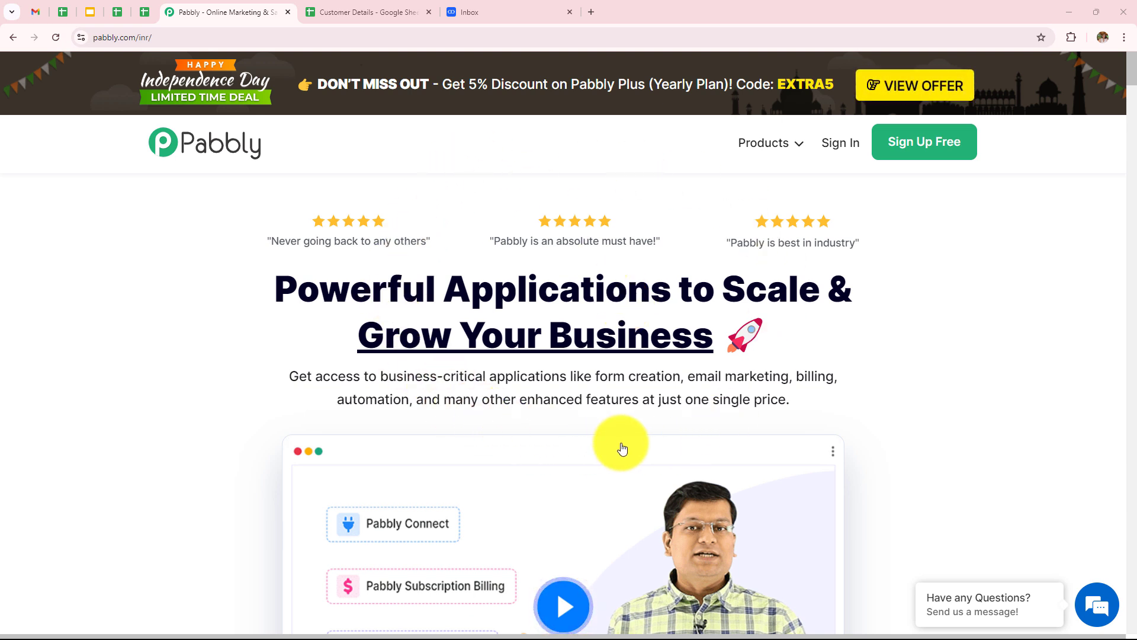
Sign in to Pabbly and open Pabbly Connect from the apps list.
{"action": "left_click", "coordinate": [157, 38]}
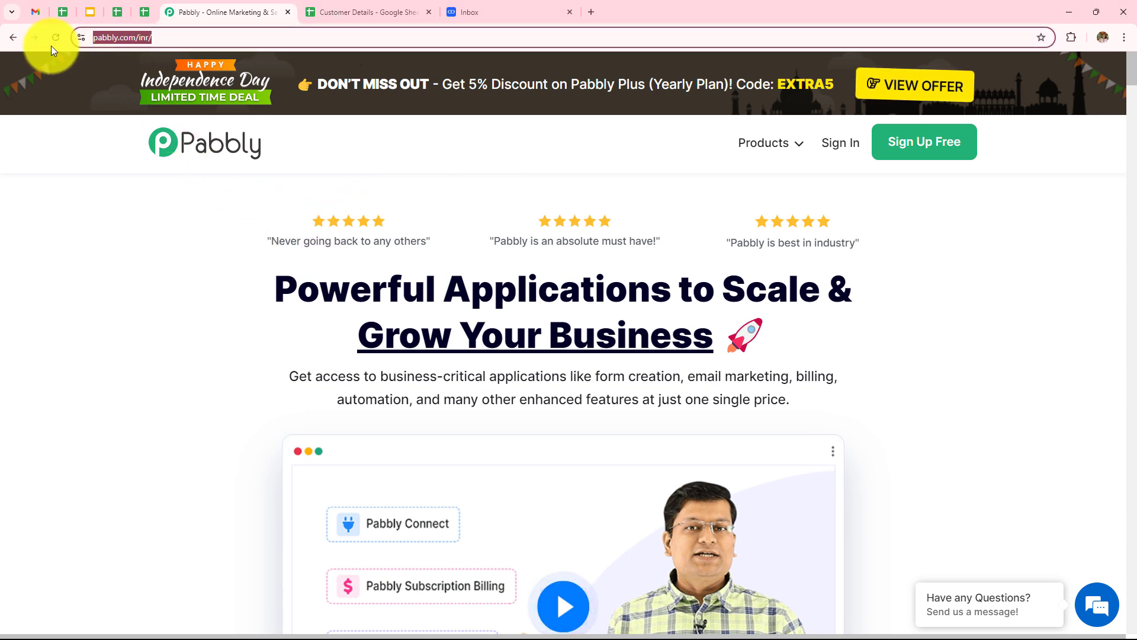
{"action": "left_click", "coordinate": [150, 243]}
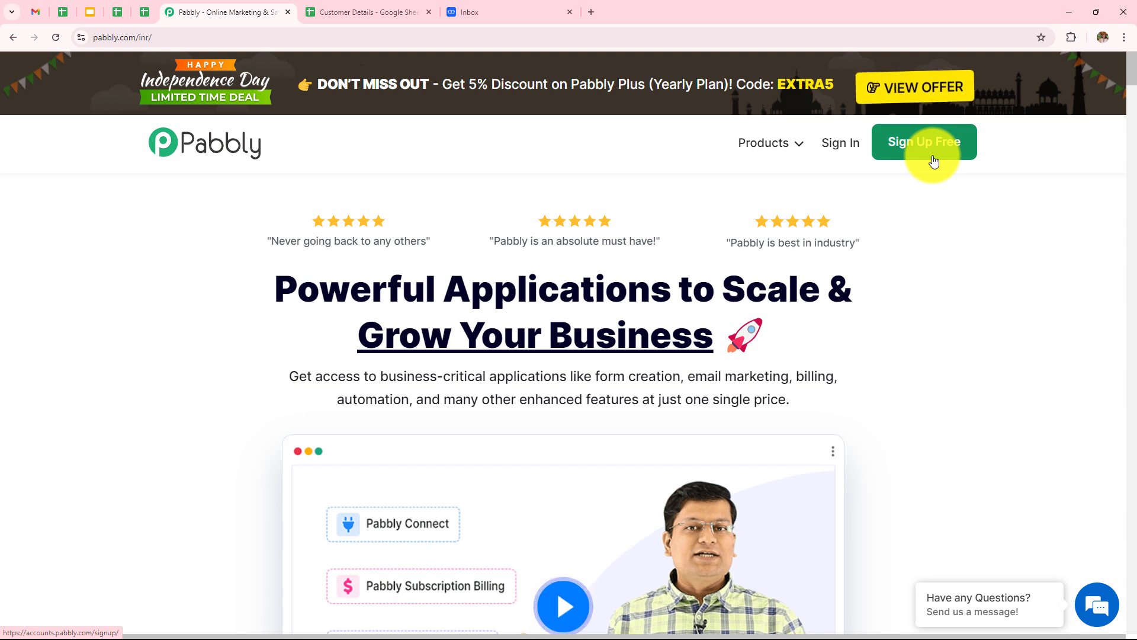
{"action": "left_click", "coordinate": [847, 148]}
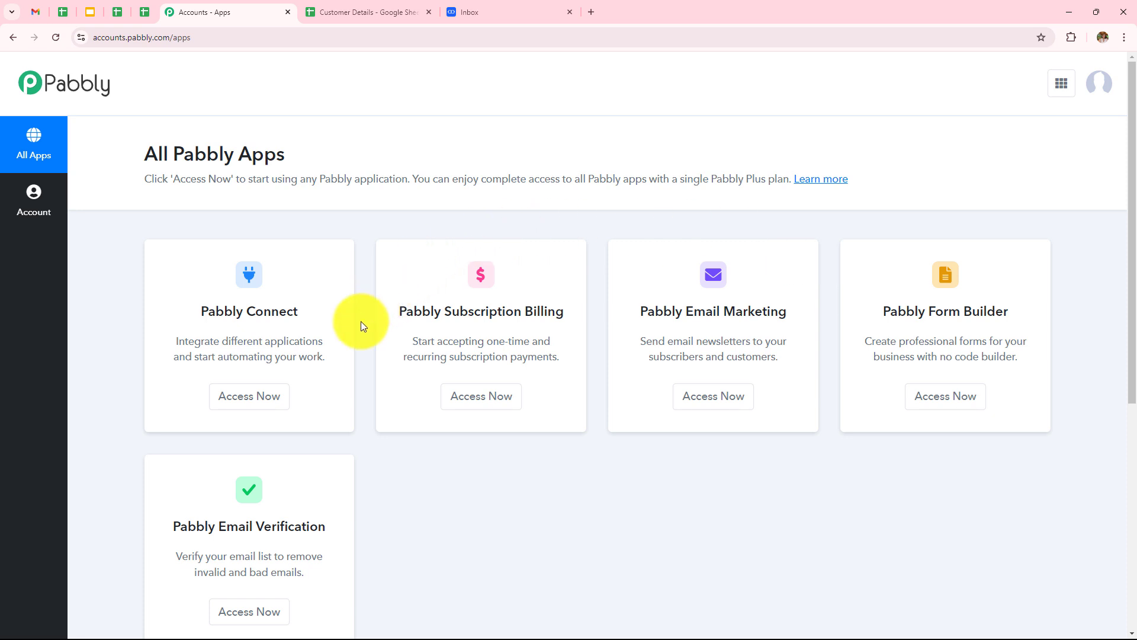
{"action": "left_click", "coordinate": [241, 394]}
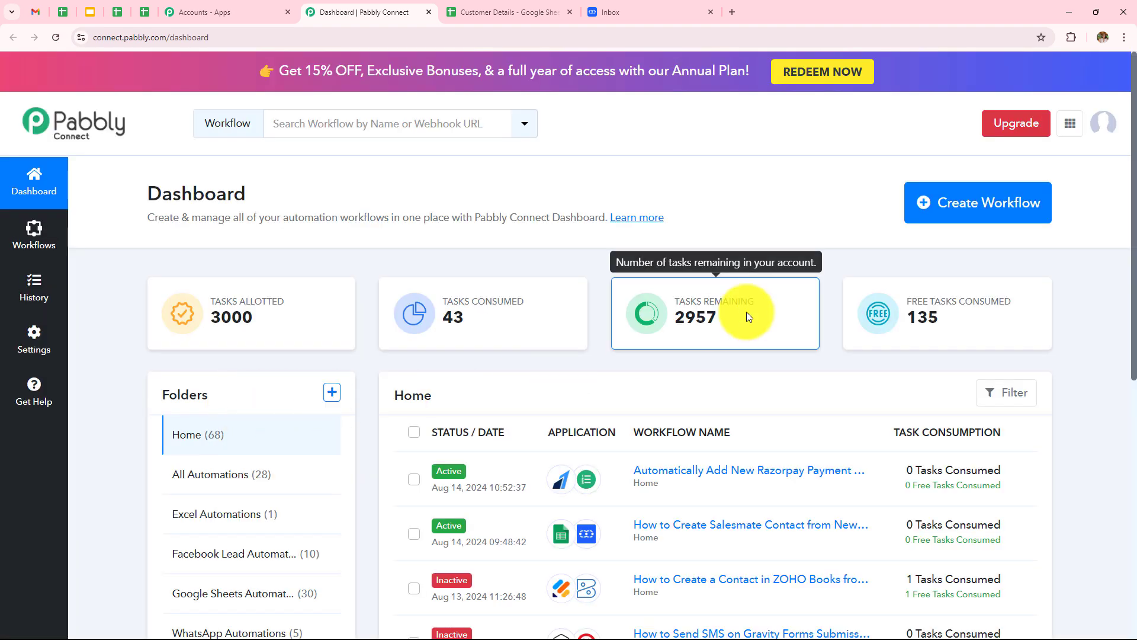
Browse the dashboard, then open and dismiss the Create Folder dialog without creating a folder.
{"action": "scroll", "coordinate": [746, 313], "scroll_direction": "down", "scroll_amount": 5}
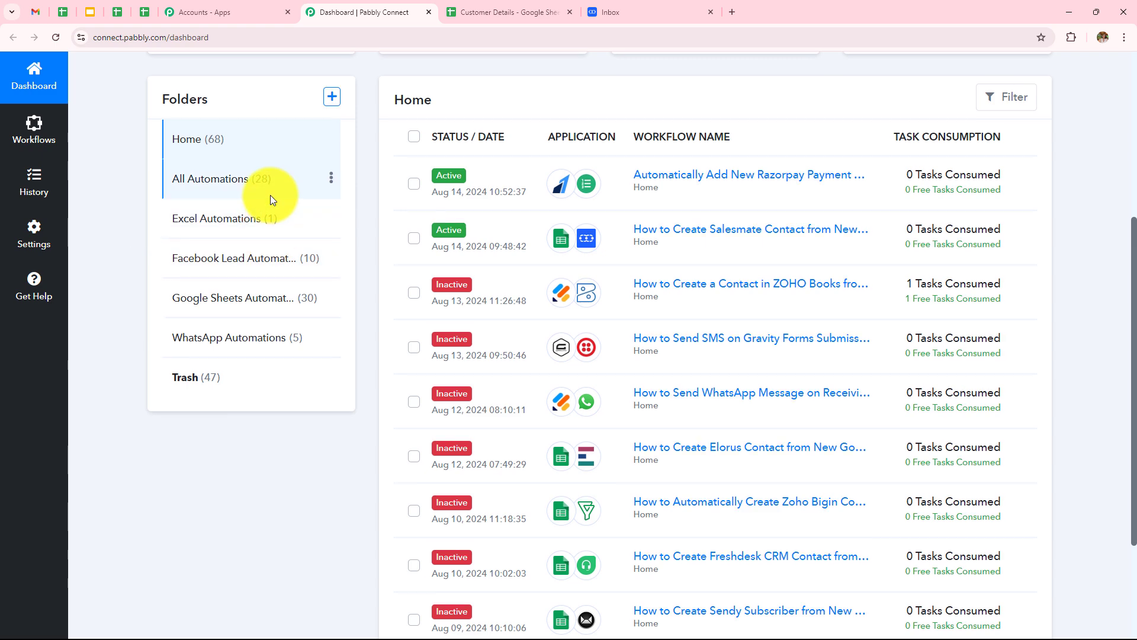
{"action": "scroll", "coordinate": [271, 195], "scroll_direction": "up", "scroll_amount": 4}
{"action": "scroll", "coordinate": [271, 190], "scroll_direction": "up", "scroll_amount": 1}
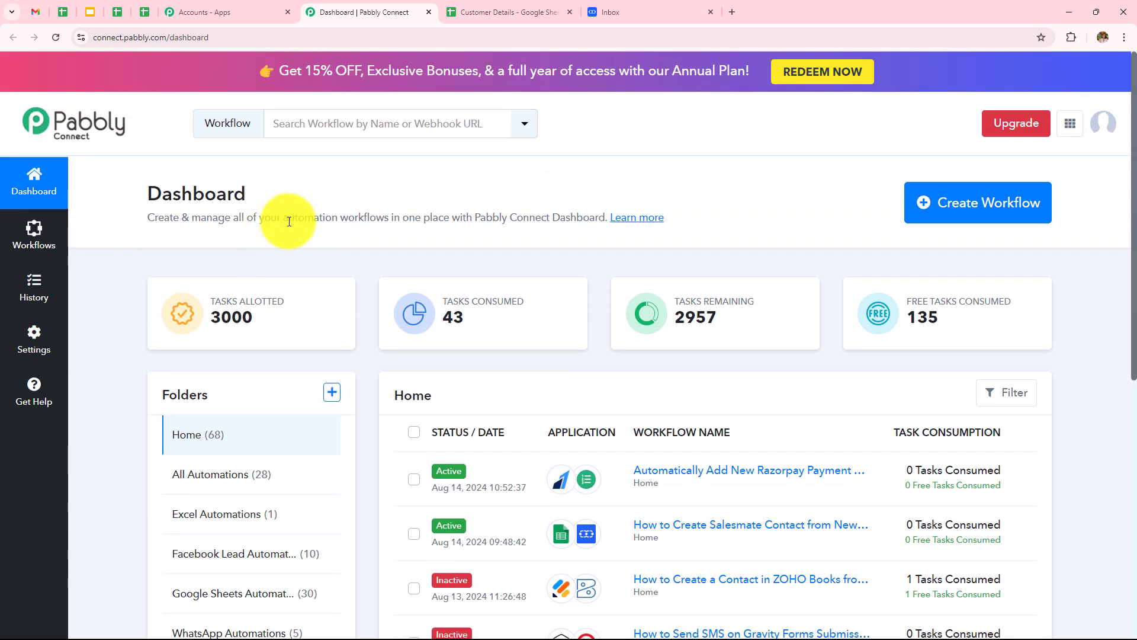
{"action": "left_click", "coordinate": [332, 392]}
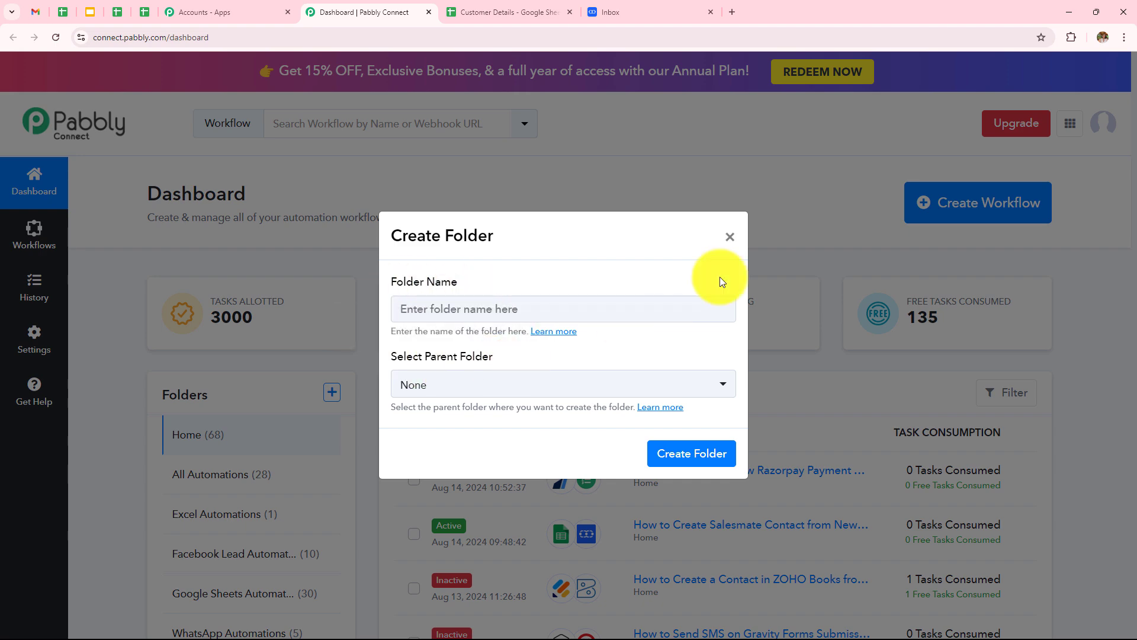
{"action": "left_click", "coordinate": [729, 238]}
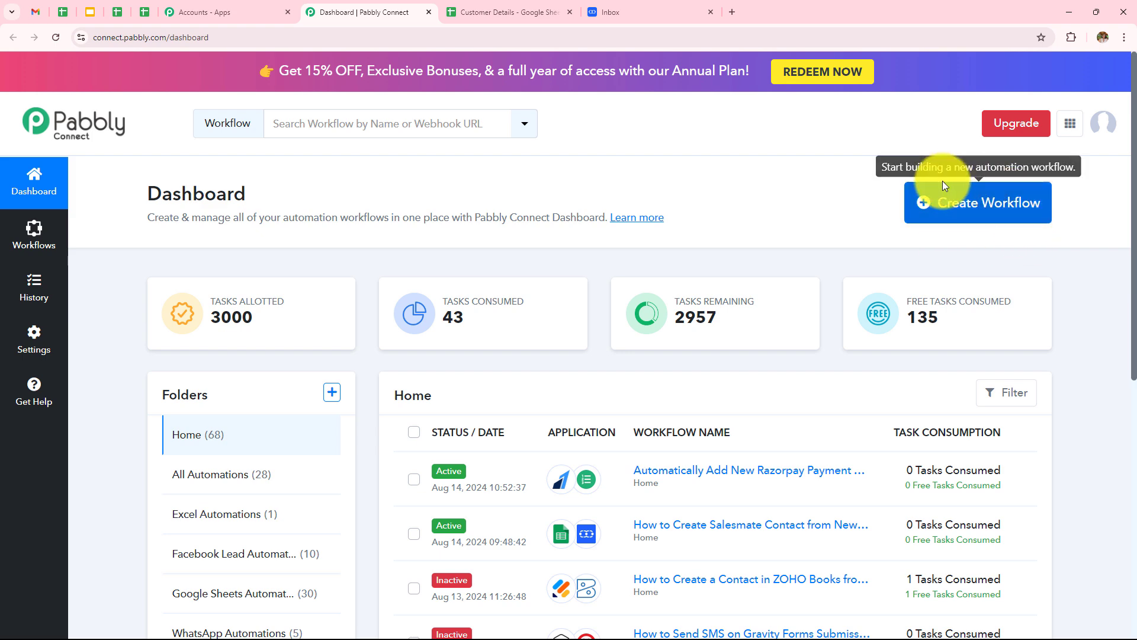
Create a workflow with the pasted Salesmate-from-Google-Sheets name in the Google Sheets Automations folder.
{"action": "left_click", "coordinate": [1028, 204]}
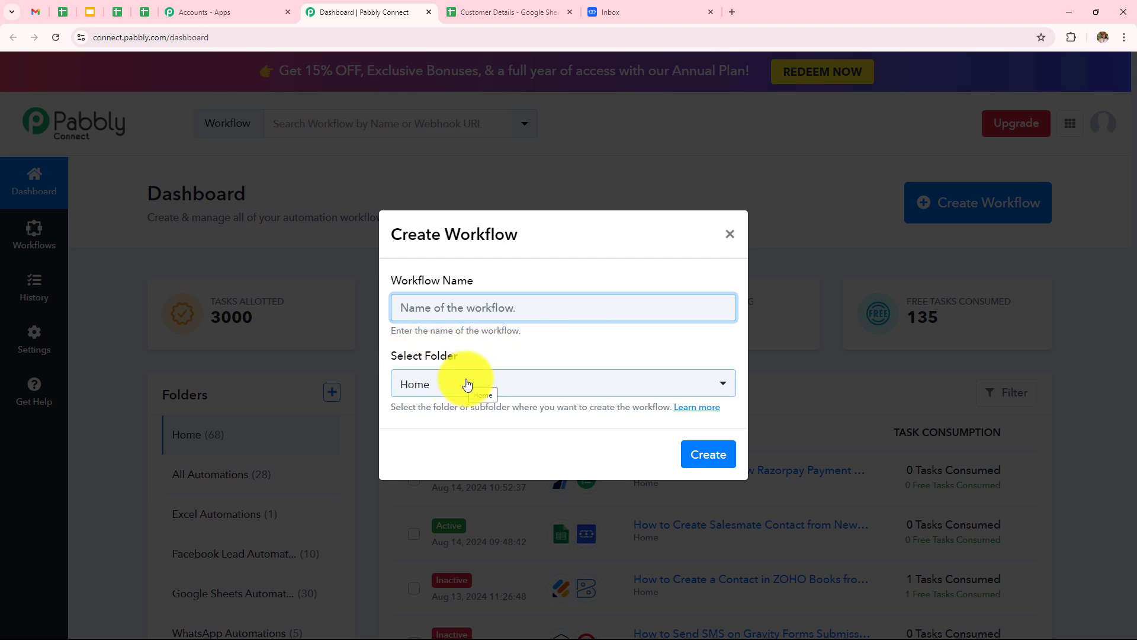
{"action": "left_click", "coordinate": [470, 308]}
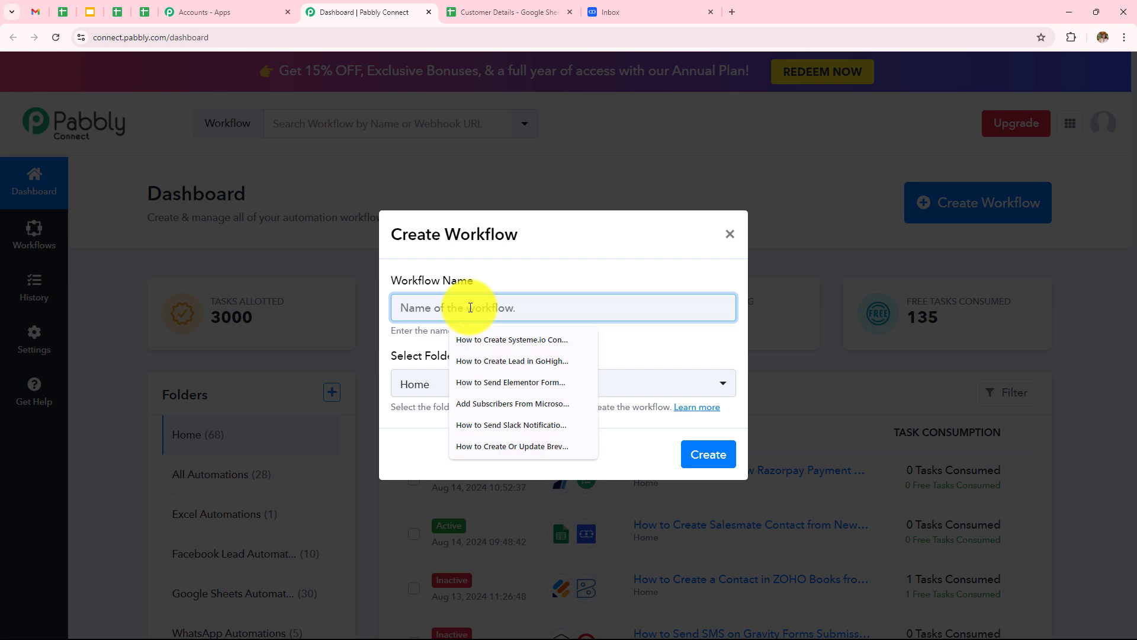
{"action": "type", "text": "Create Salesmate Contact  from New Google Sheets Tables Row"}
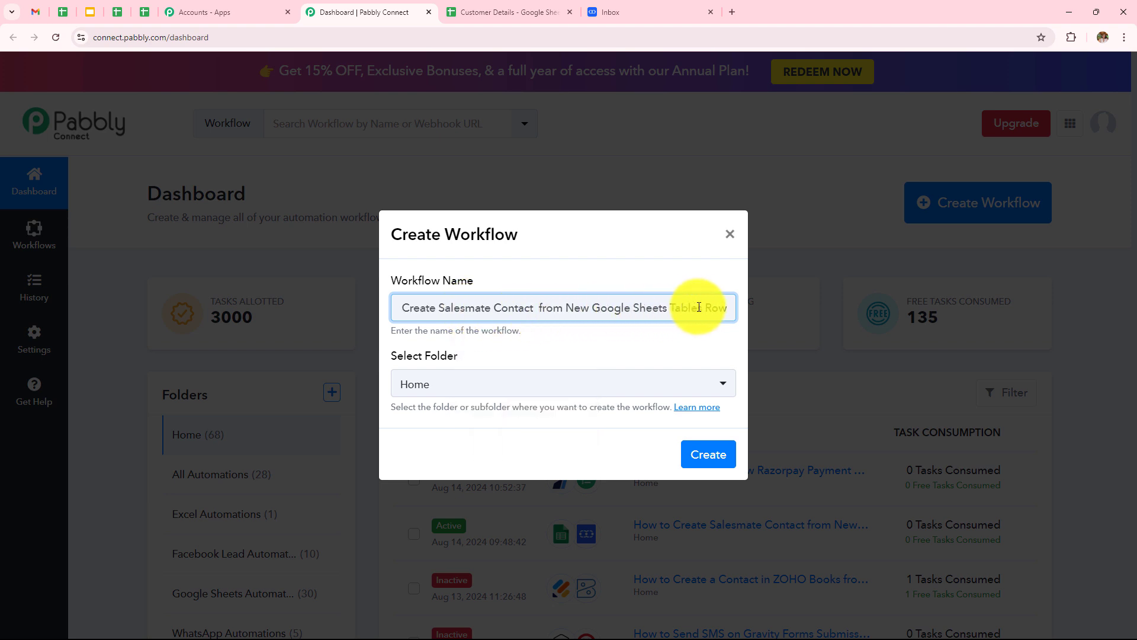
{"action": "left_click", "coordinate": [534, 382]}
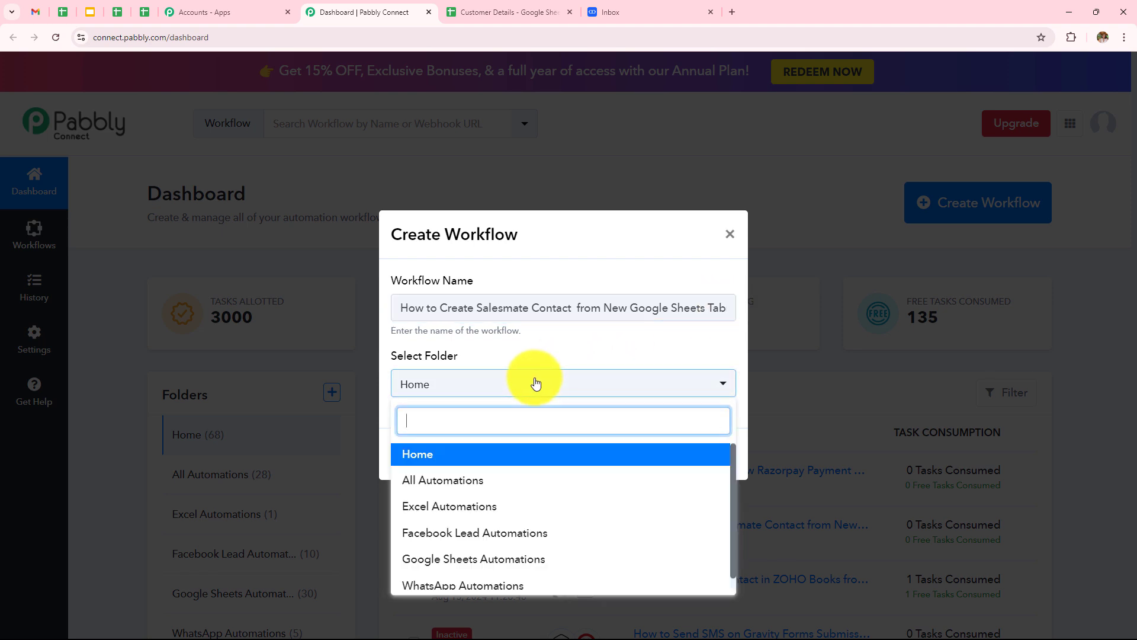
{"action": "scroll", "coordinate": [536, 480], "scroll_direction": "down", "scroll_amount": 1}
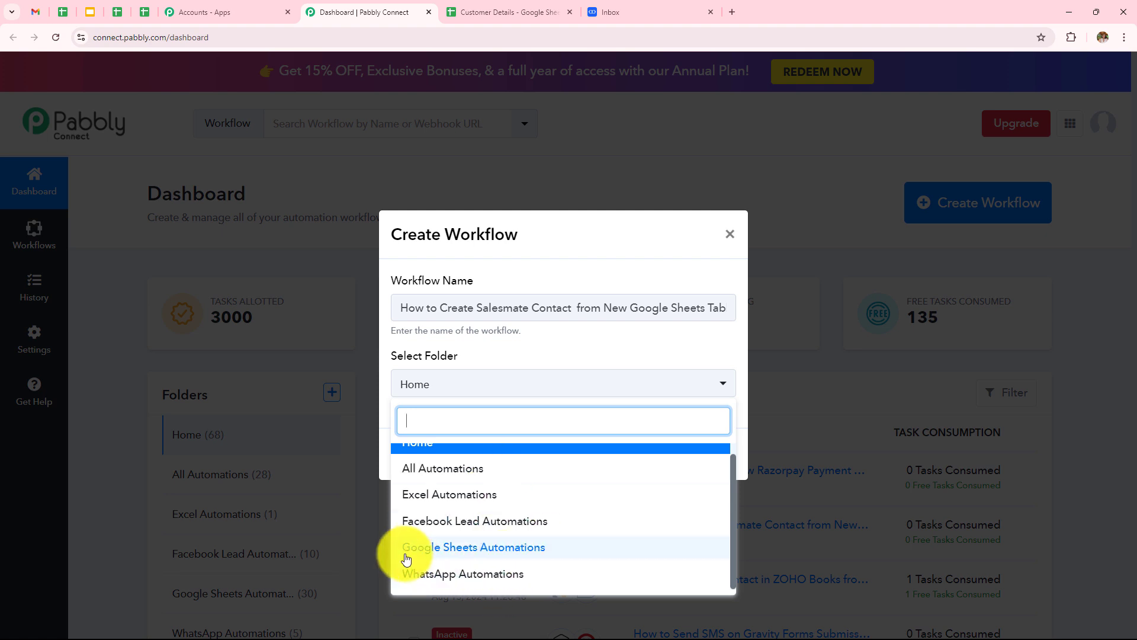
{"action": "left_click", "coordinate": [513, 549]}
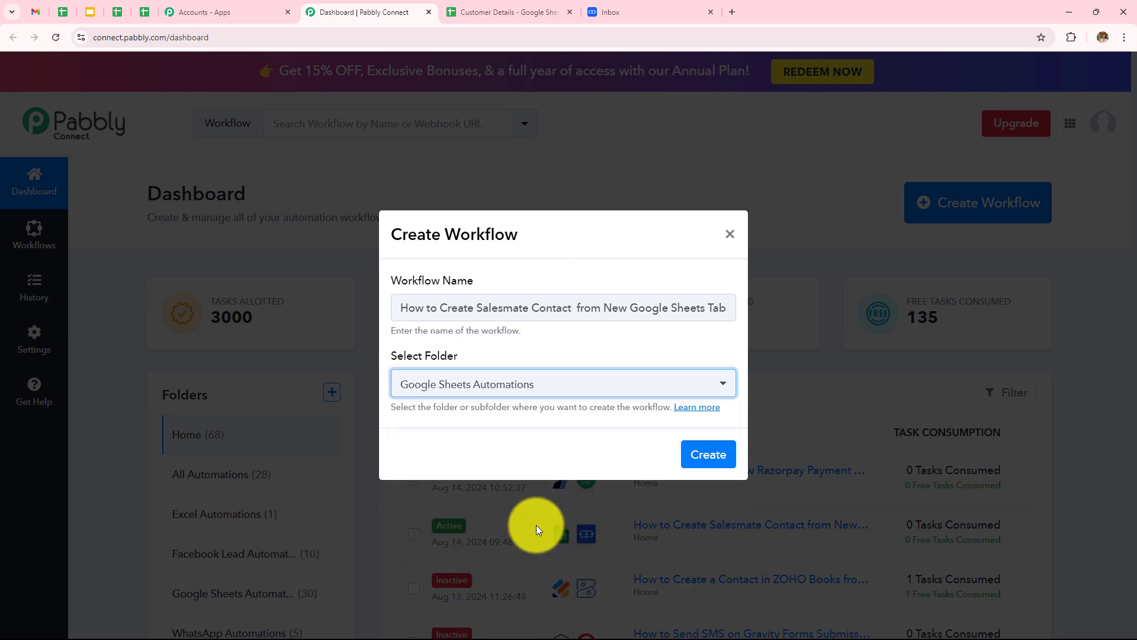
{"action": "left_click", "coordinate": [714, 463]}
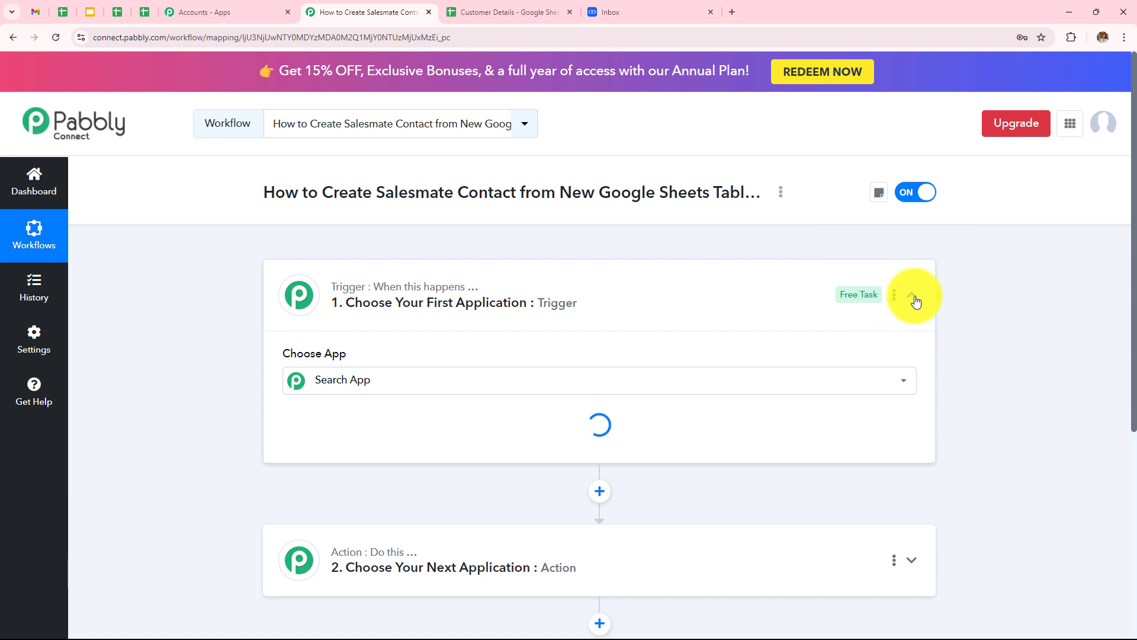
Search 'Googl' and pick Google Sheets as the trigger step's app.
{"action": "left_click", "coordinate": [912, 296]}
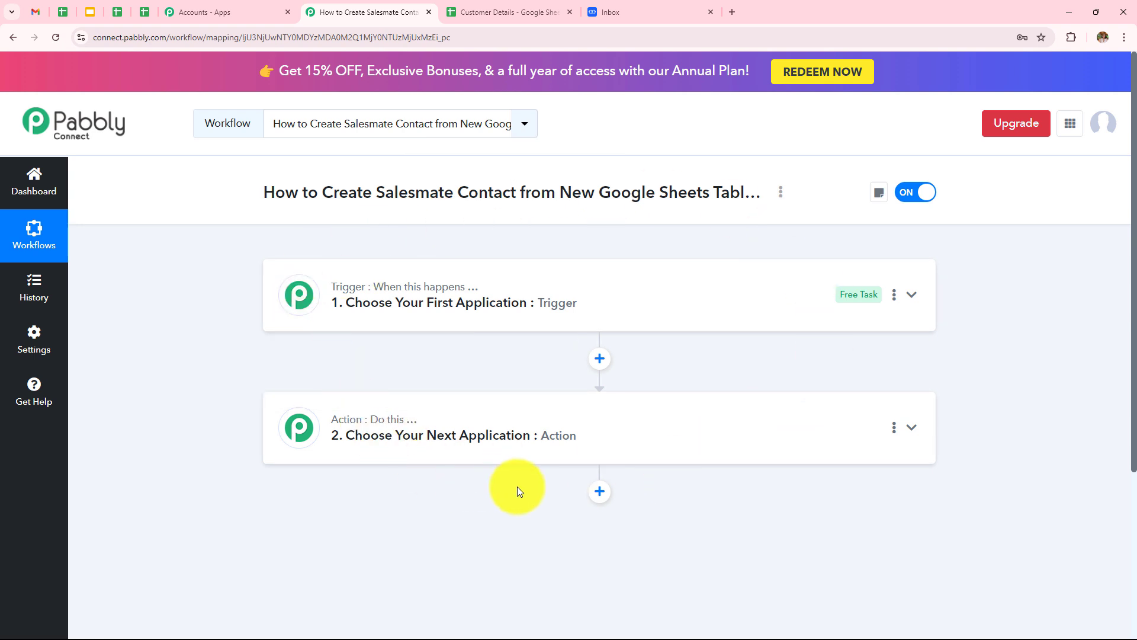
{"action": "left_click", "coordinate": [554, 316]}
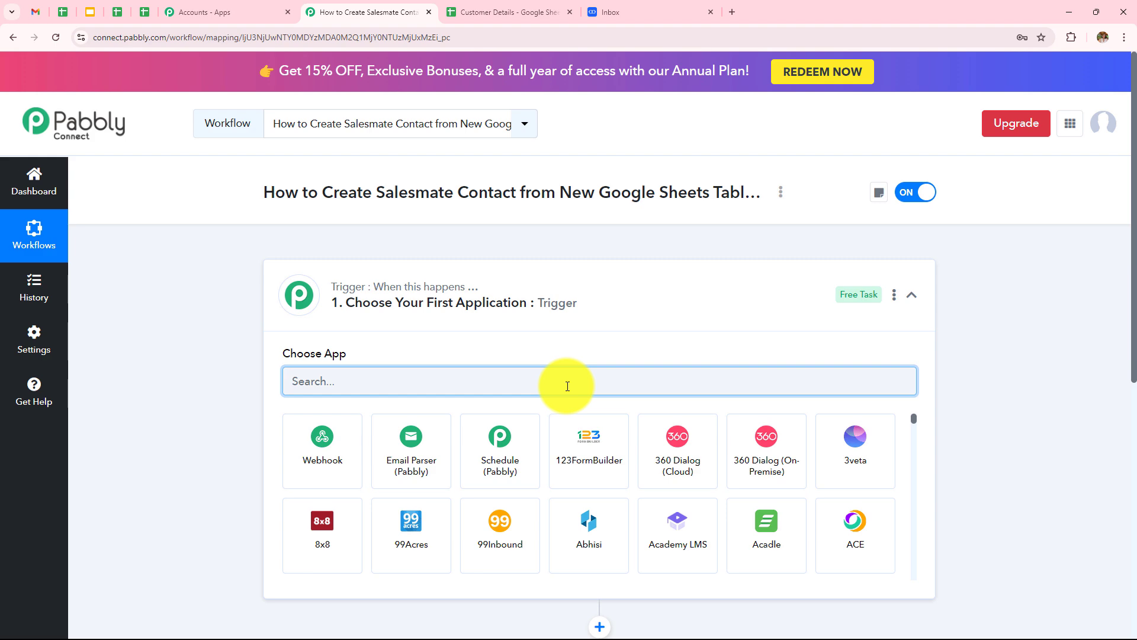
{"action": "type", "text": "Googl"}
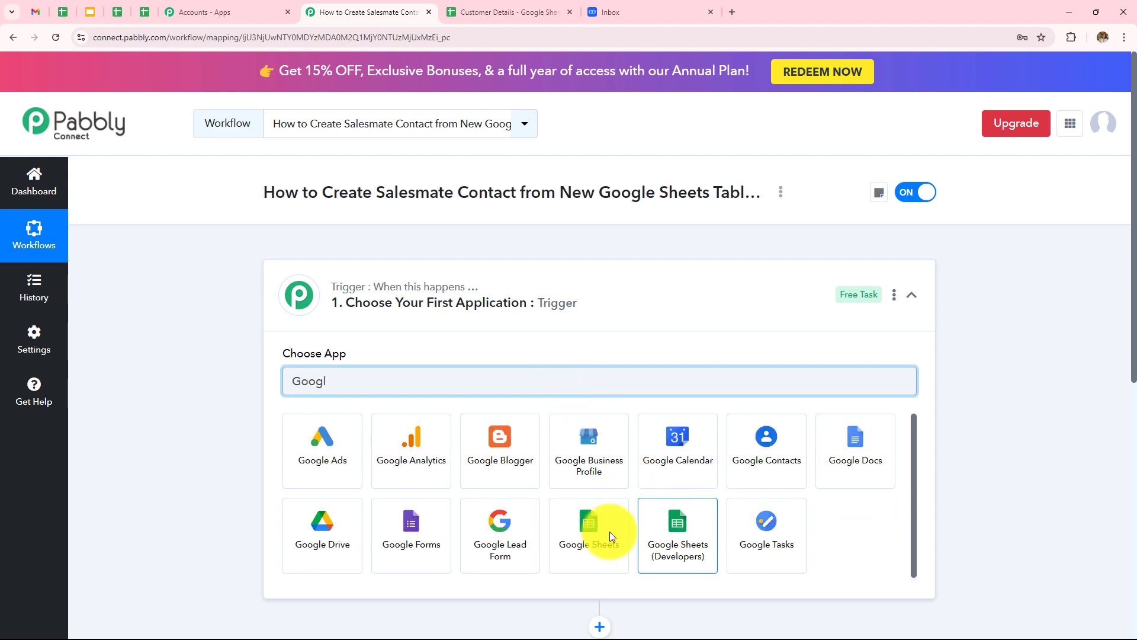
{"action": "left_click", "coordinate": [583, 539]}
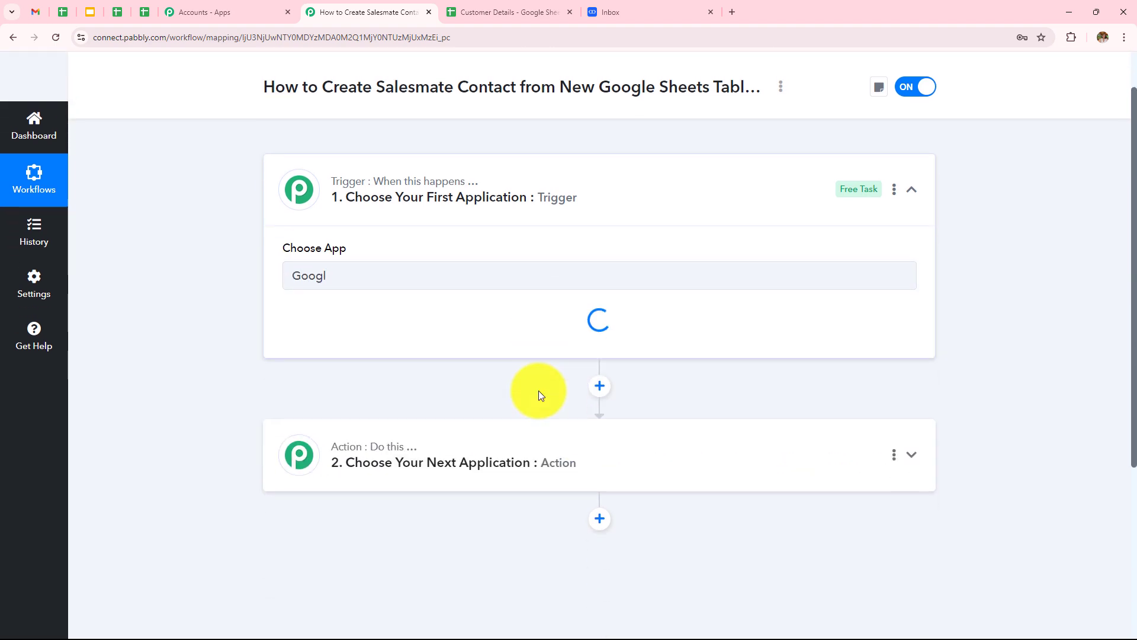
{"action": "left_click", "coordinate": [444, 209]}
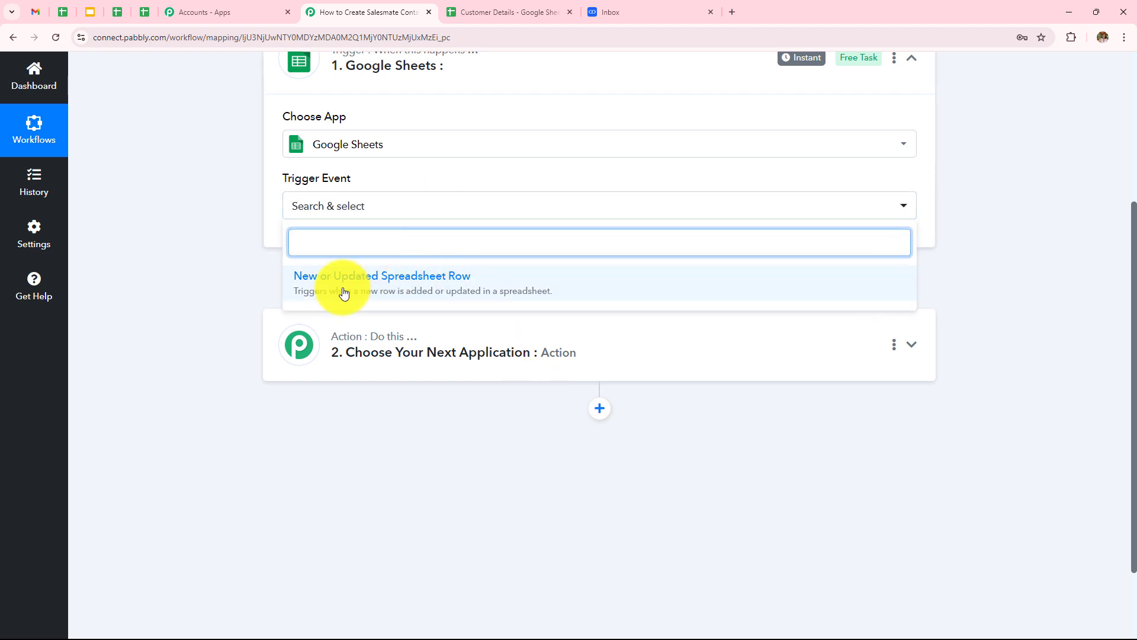
Choose New or Updated Spreadsheet Row as the trigger event and review the webhook setup instructions.
{"action": "left_click", "coordinate": [472, 289]}
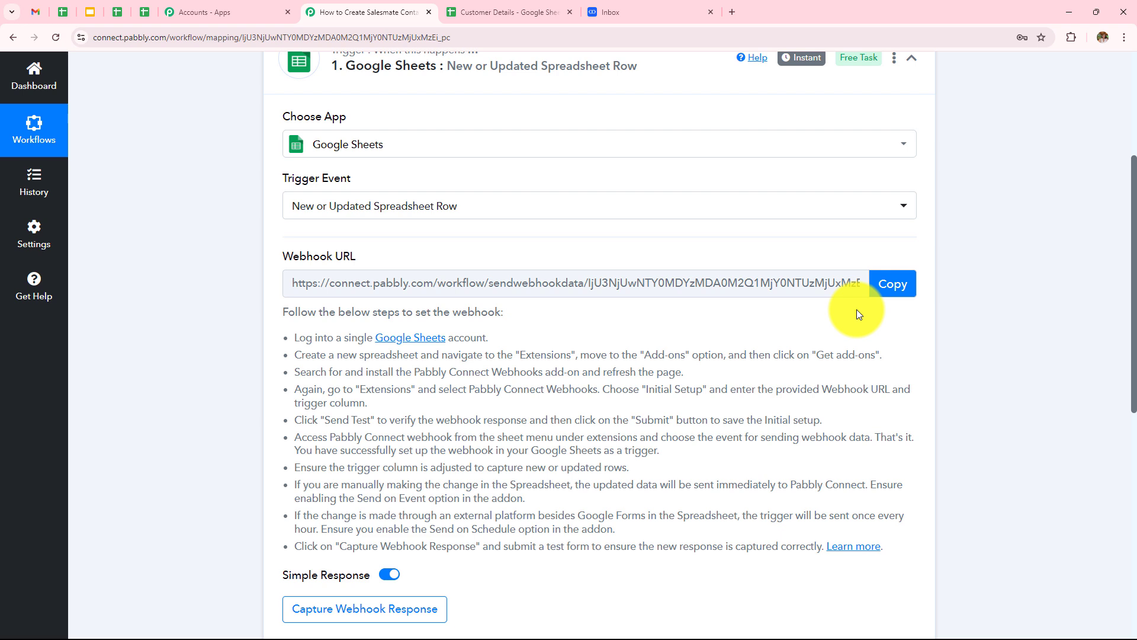
{"action": "left_click_drag", "start_coordinate": [275, 337], "coordinate": [947, 562]}
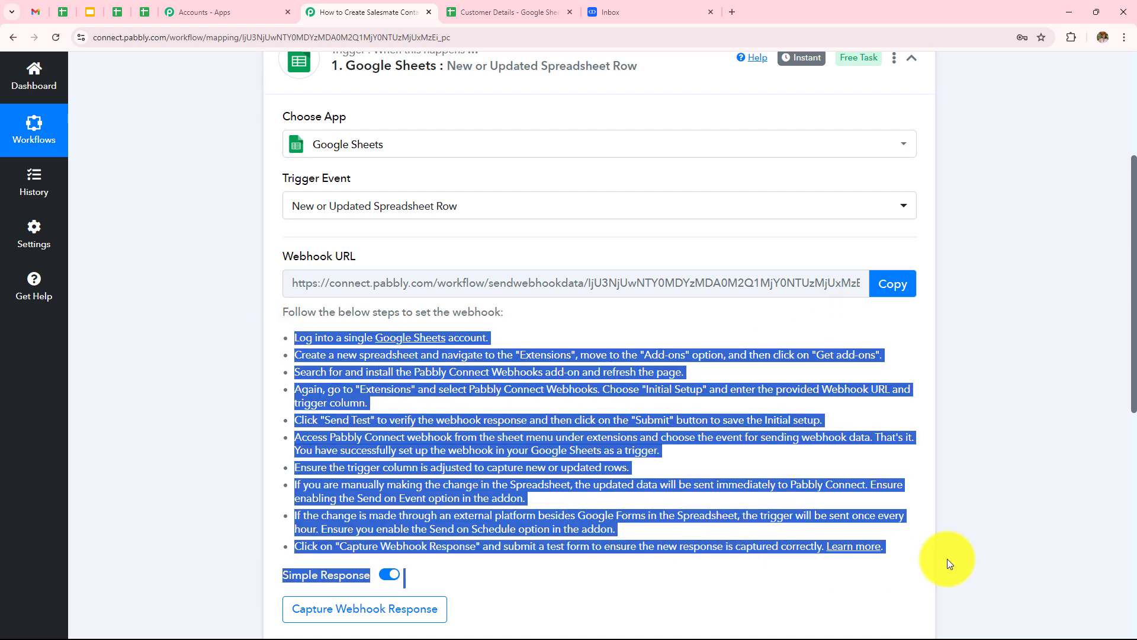
{"action": "left_click", "coordinate": [630, 606]}
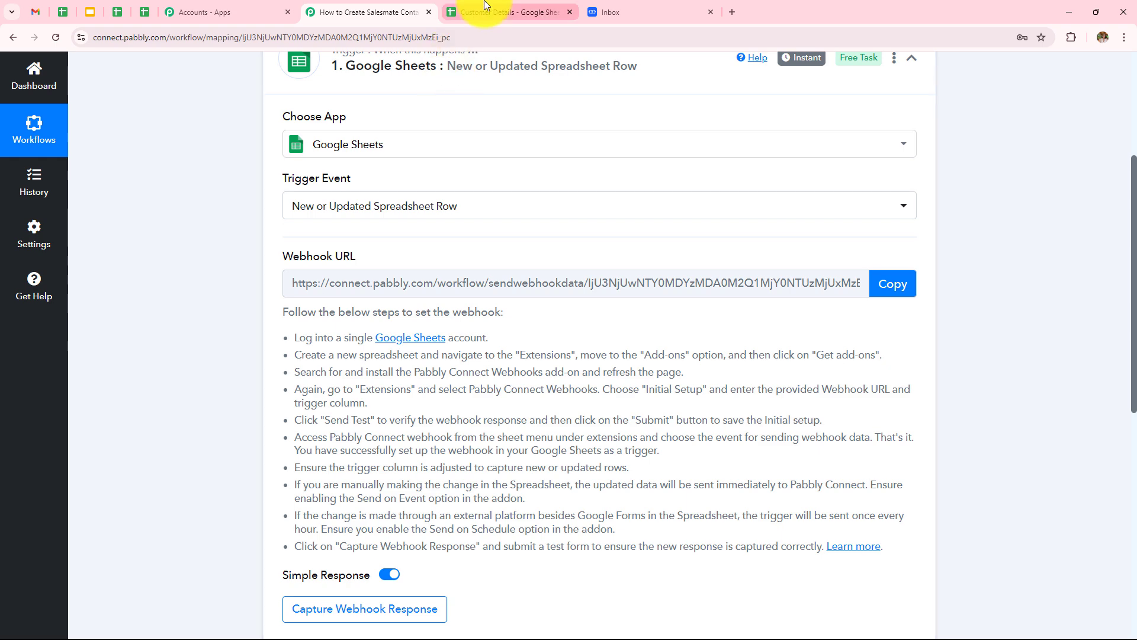
{"action": "left_click", "coordinate": [510, 11]}
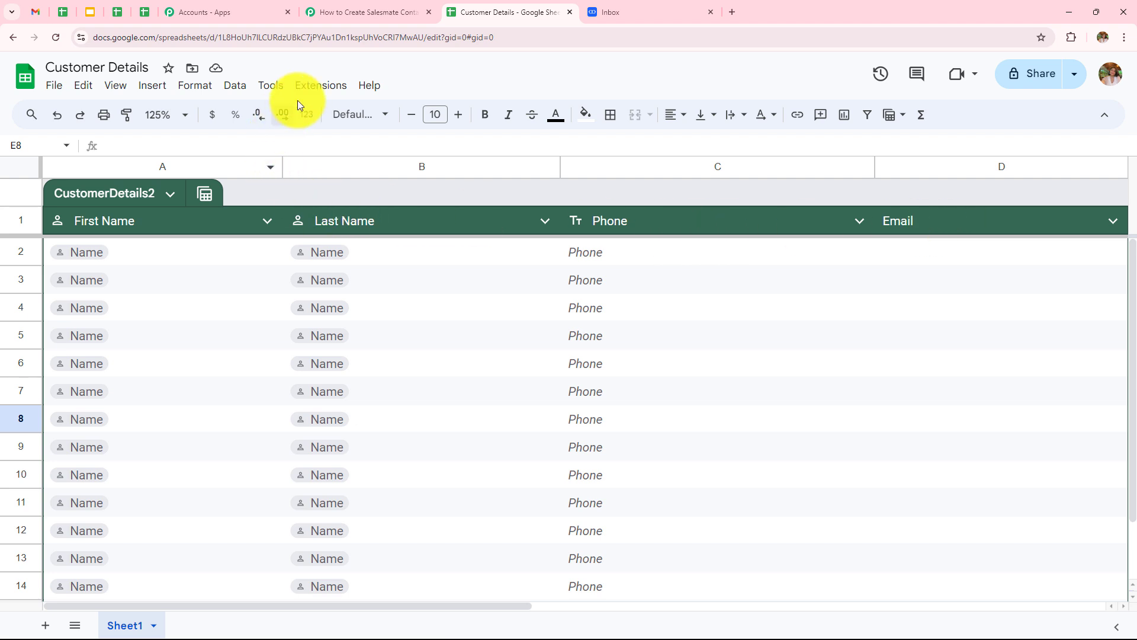
Search the add-ons Marketplace for 'Pabb' to get Pabbly Connect Webhooks, then close it.
{"action": "left_click", "coordinate": [311, 90]}
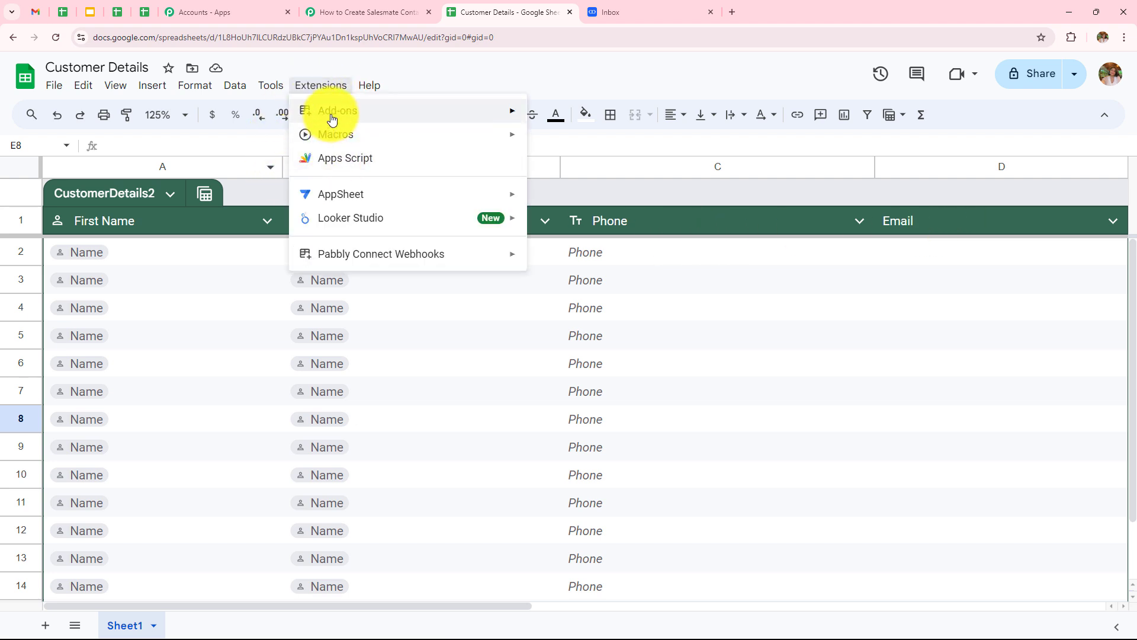
{"action": "mouse_move", "coordinate": [331, 119]}
{"action": "left_click", "coordinate": [595, 119]}
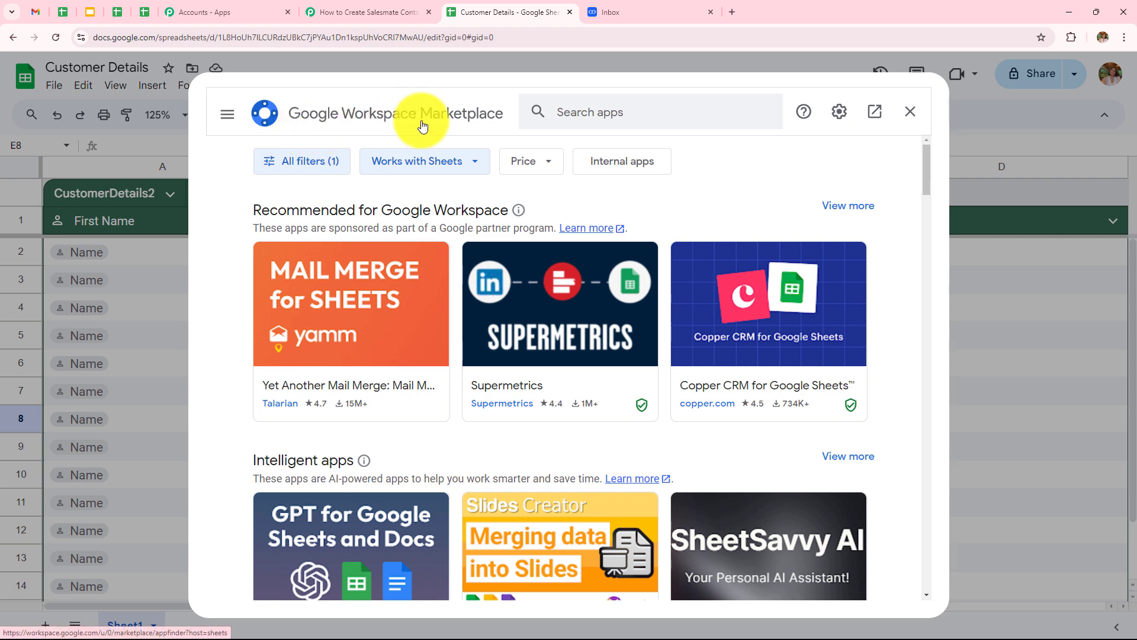
{"action": "left_click", "coordinate": [574, 112]}
{"action": "type", "text": "Pabb"}
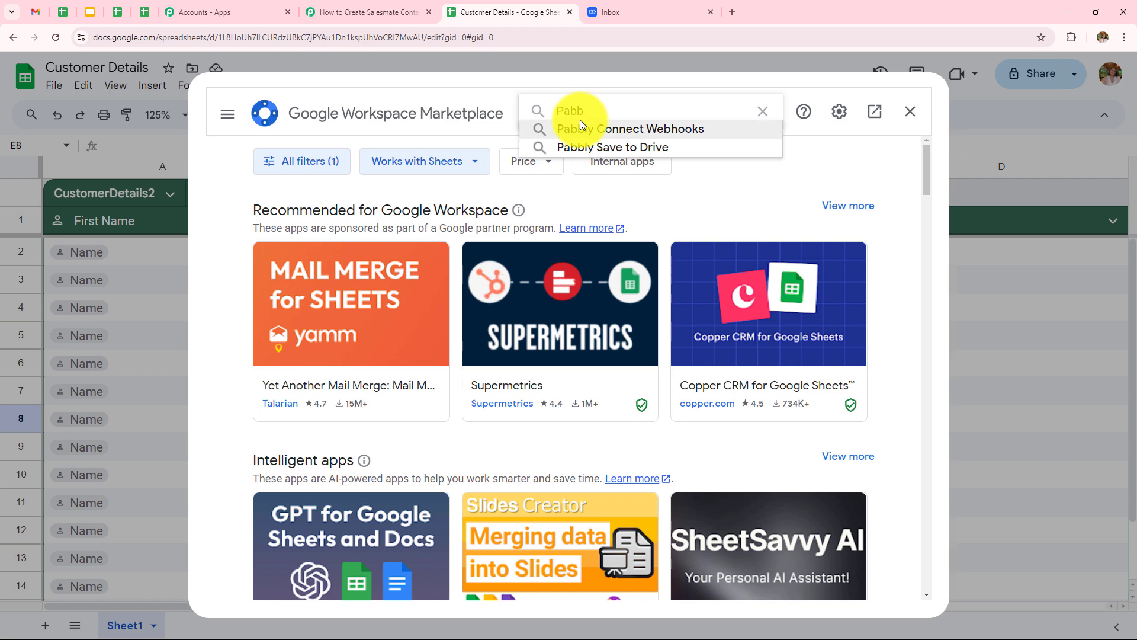
{"action": "left_click", "coordinate": [581, 120]}
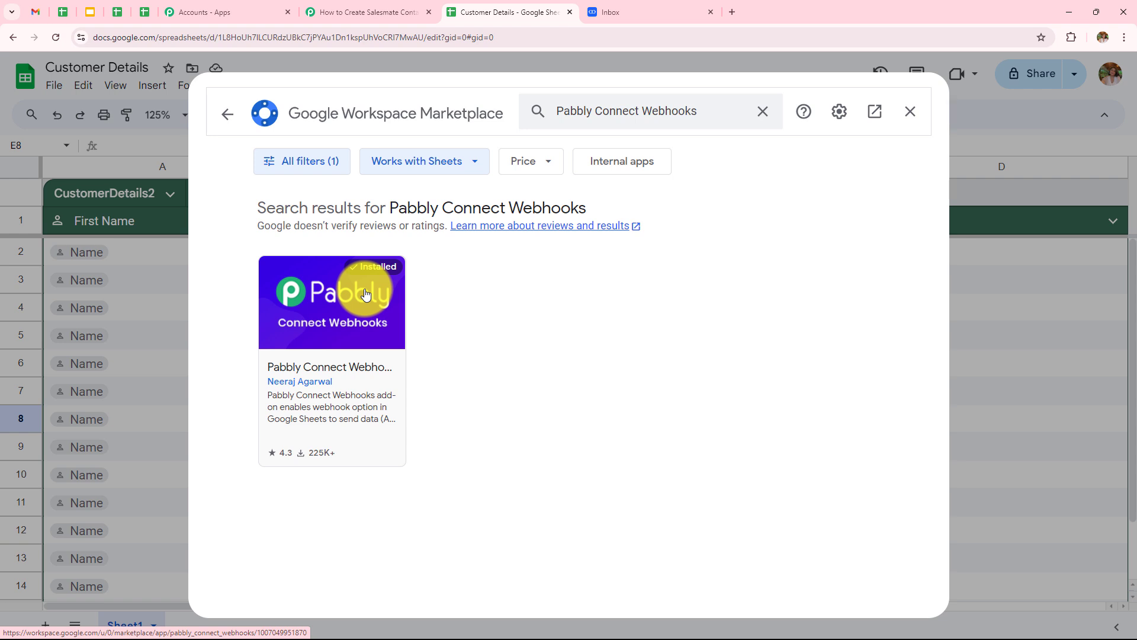
{"action": "left_click", "coordinate": [910, 112]}
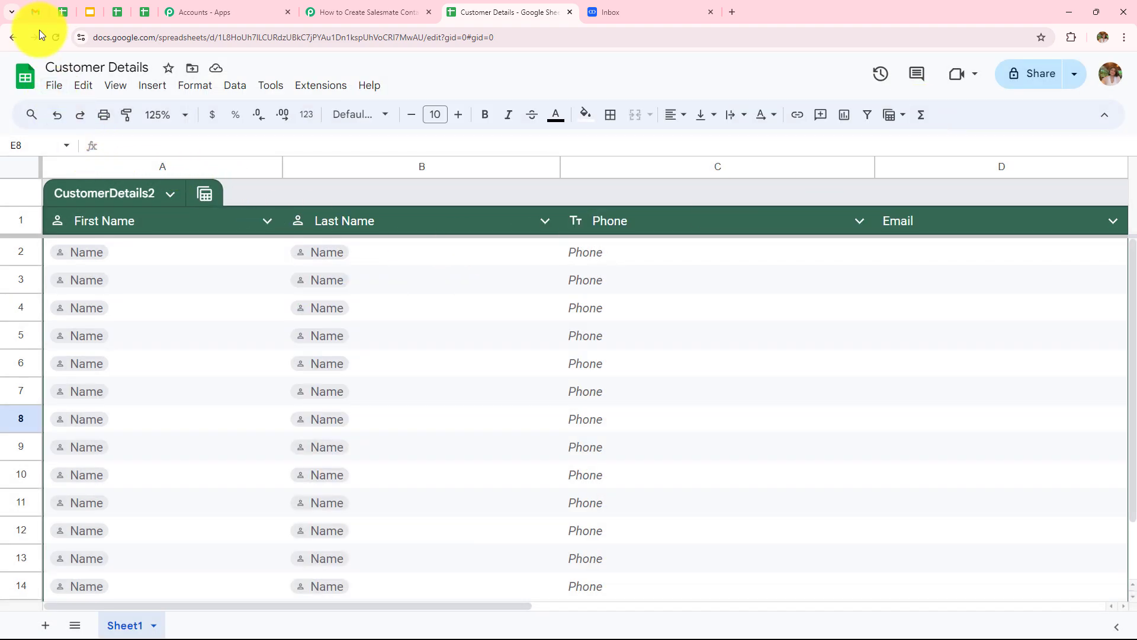
Open the Pabbly Connect Webhooks Initial Setup form in Google Sheets.
{"action": "left_click", "coordinate": [314, 93]}
{"action": "mouse_move", "coordinate": [392, 264]}
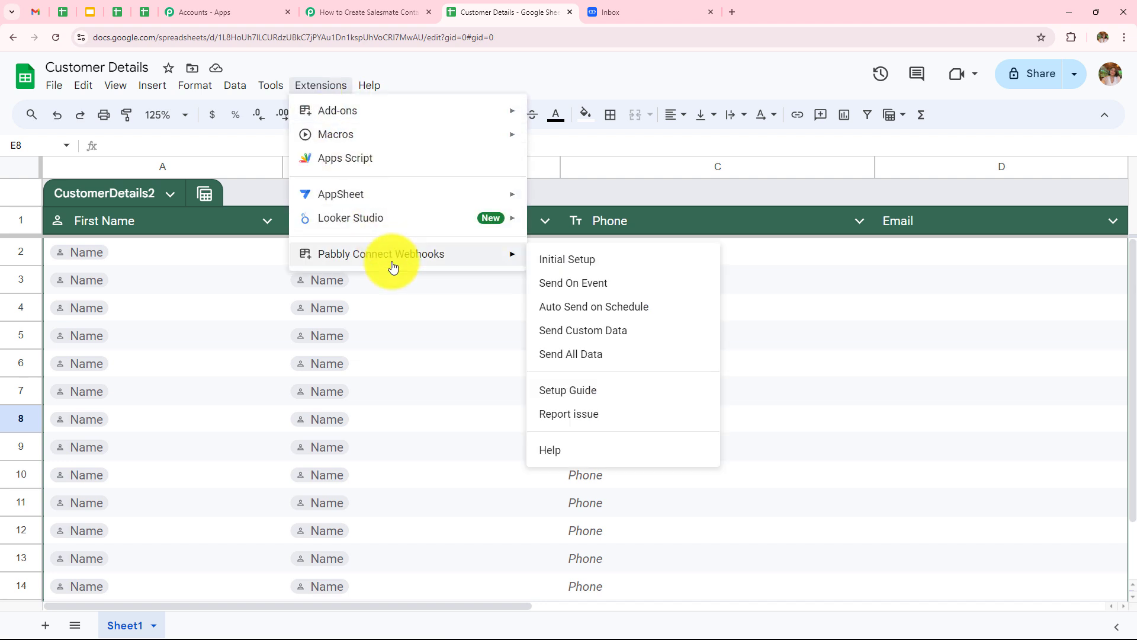
{"action": "left_click", "coordinate": [604, 258]}
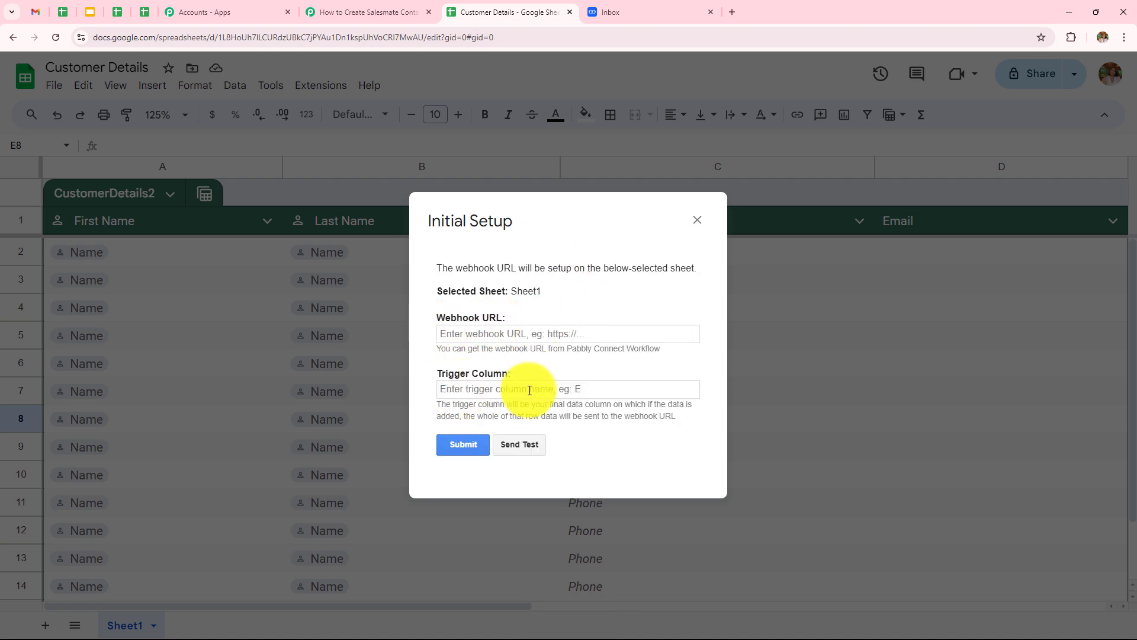
{"action": "left_click_drag", "start_coordinate": [435, 349], "coordinate": [675, 351]}
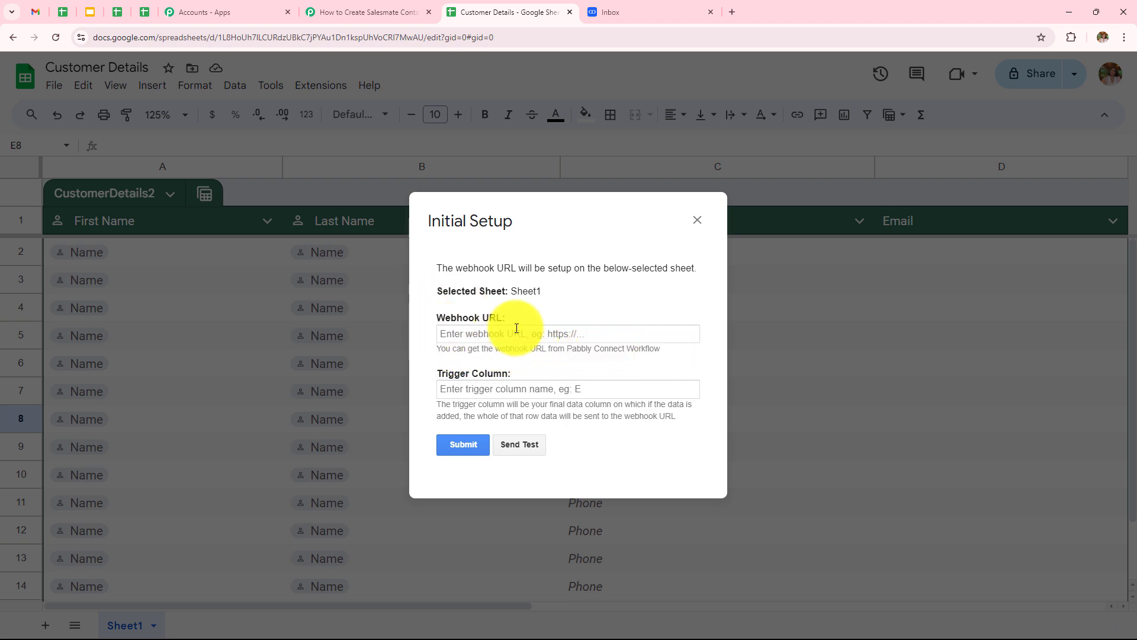
{"action": "left_click", "coordinate": [477, 335]}
{"action": "left_click", "coordinate": [528, 309]}
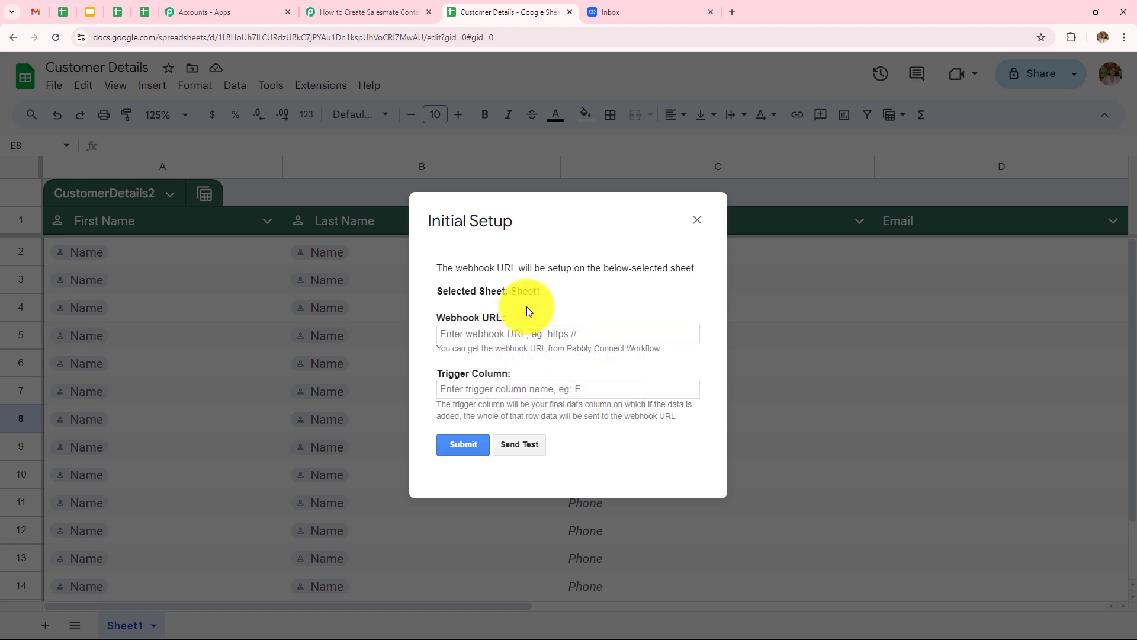
Copy the workflow's webhook URL from Pabbly Connect and paste it into the setup form.
{"action": "left_click", "coordinate": [348, 12]}
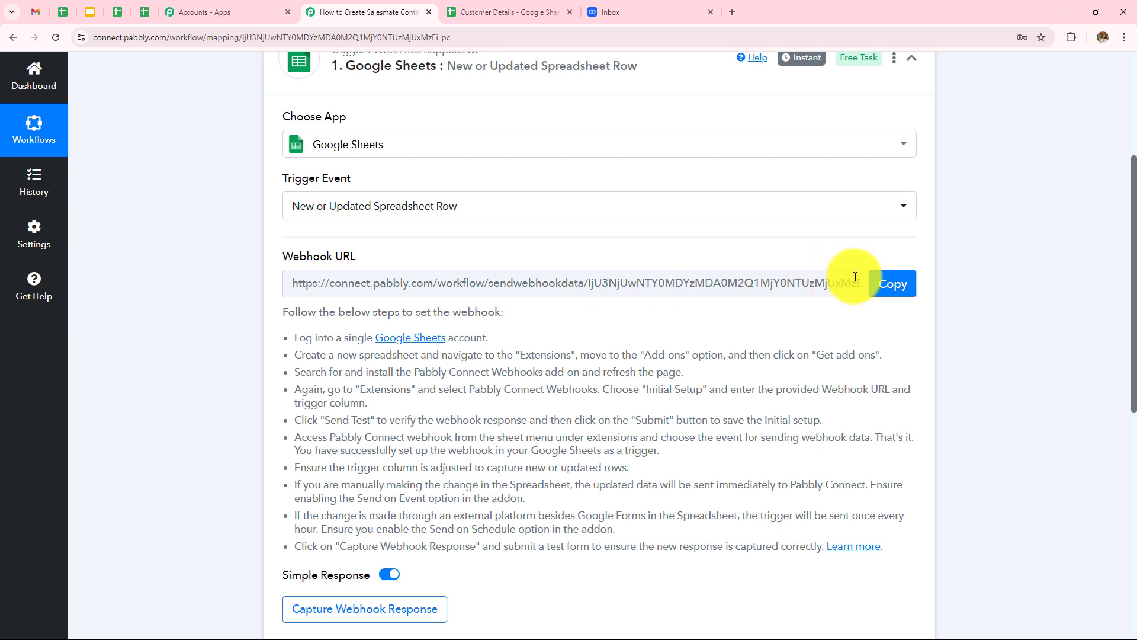
{"action": "left_click", "coordinate": [879, 284]}
{"action": "left_click", "coordinate": [487, 12]}
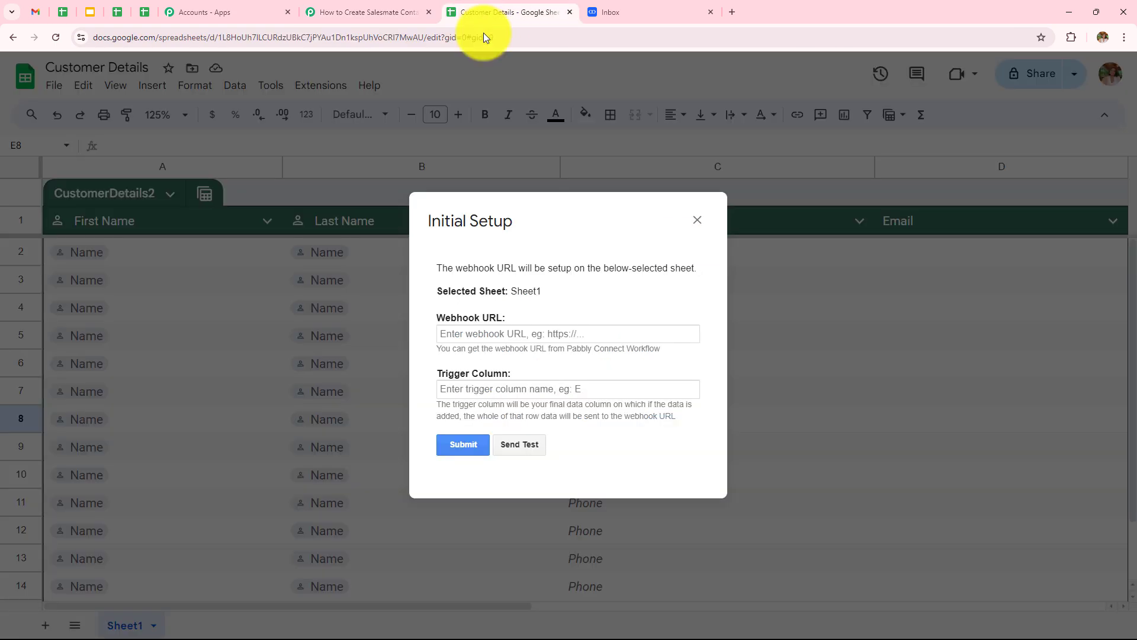
{"action": "left_click", "coordinate": [498, 335]}
{"action": "key", "text": "ctrl+v"}
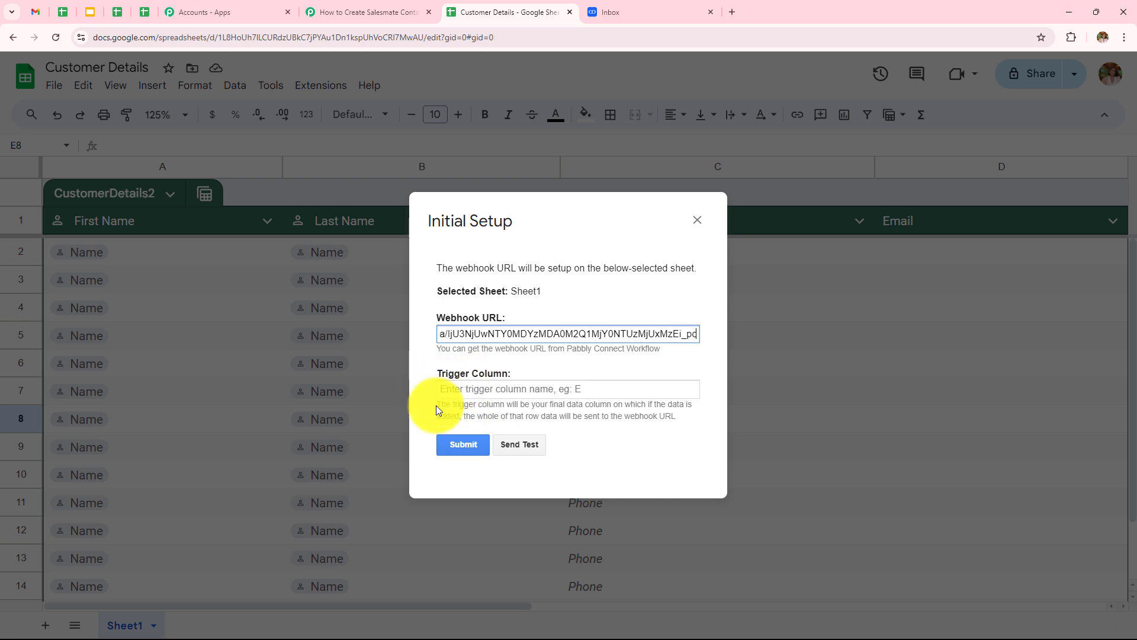
Set the trigger column to d and submit the setup.
{"action": "left_click_drag", "start_coordinate": [436, 405], "coordinate": [705, 422]}
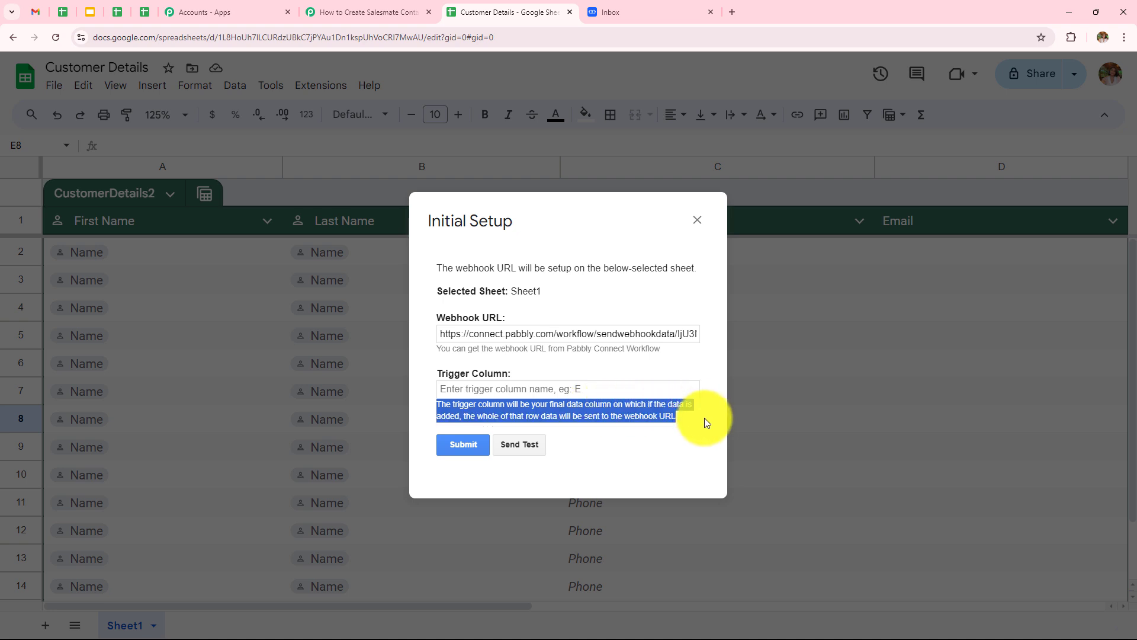
{"action": "left_click", "coordinate": [704, 419]}
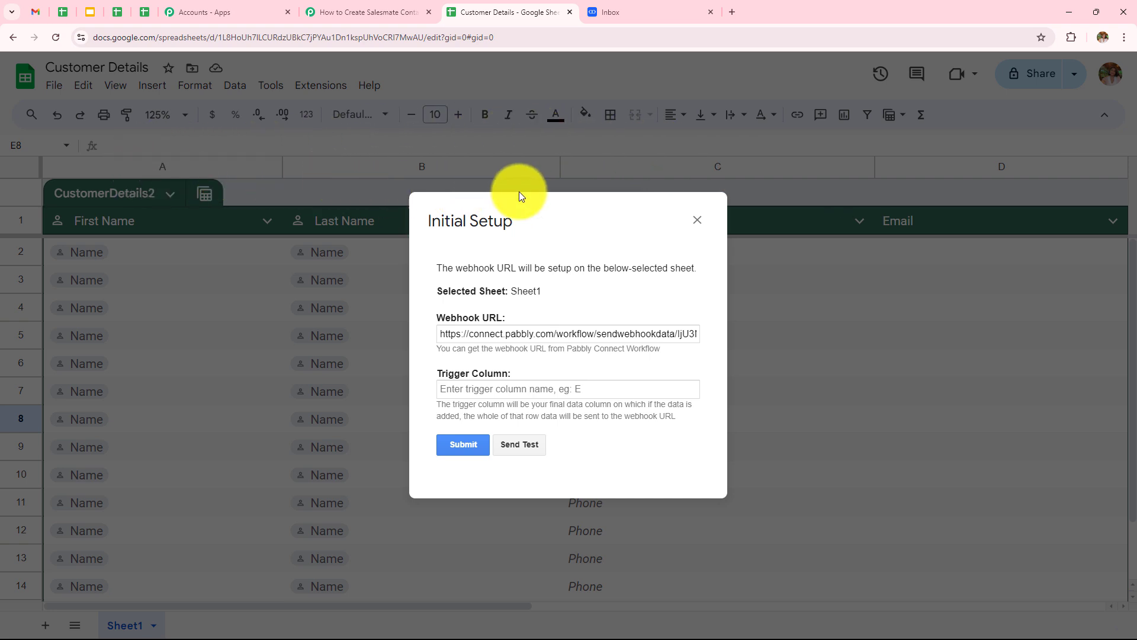
{"action": "left_click", "coordinate": [535, 385]}
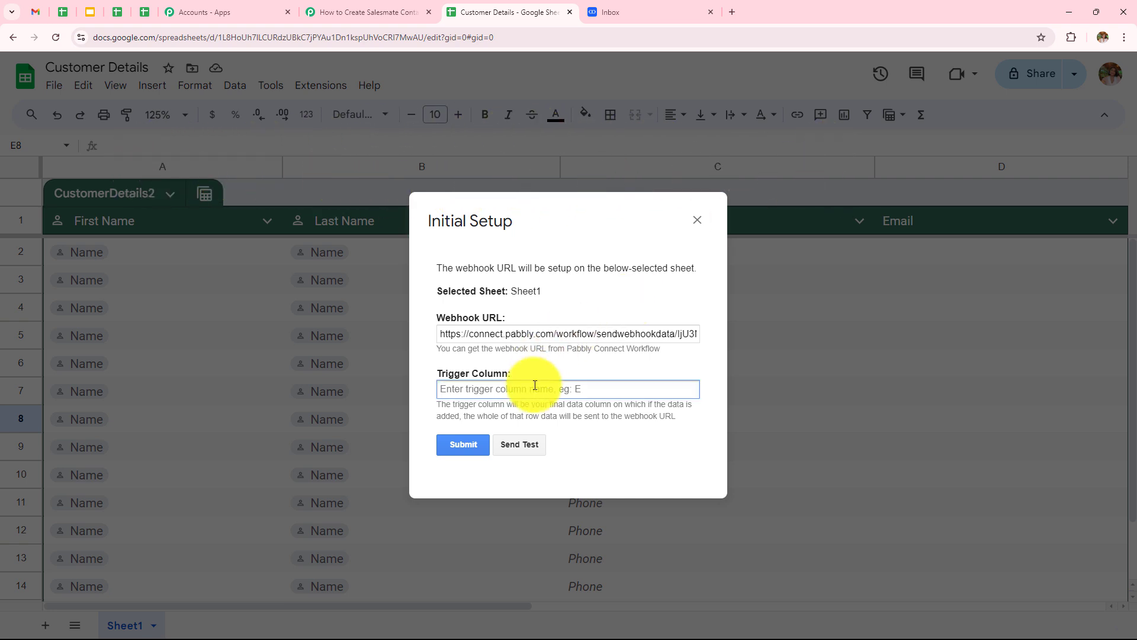
{"action": "type", "text": "d"}
{"action": "left_click", "coordinate": [462, 443]}
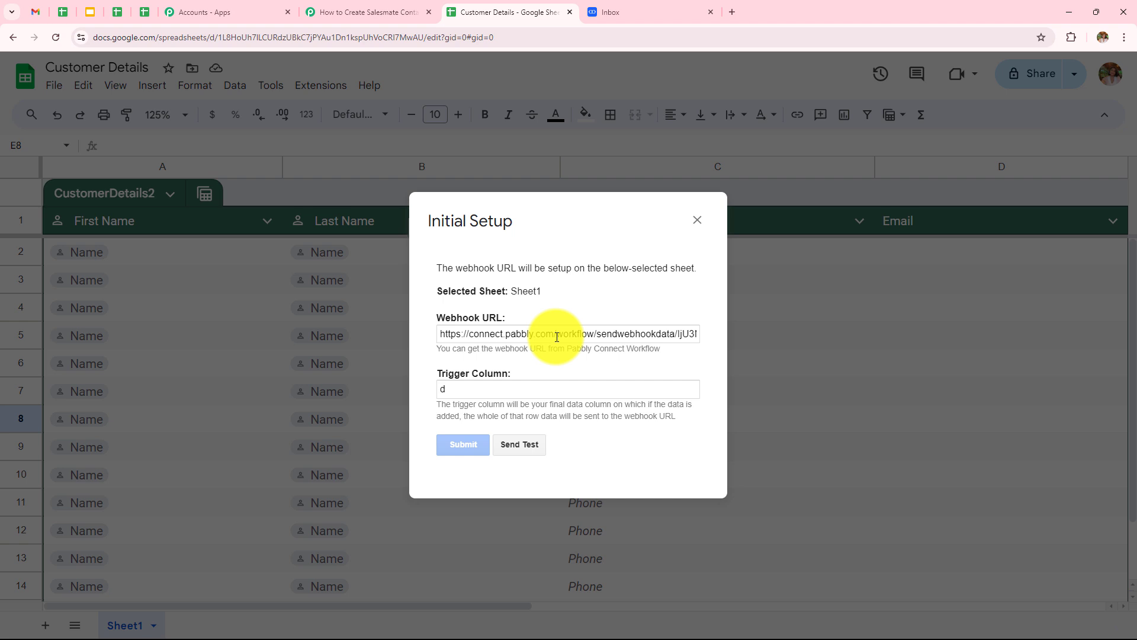
{"action": "scroll", "coordinate": [557, 337], "scroll_direction": "down", "scroll_amount": 1}
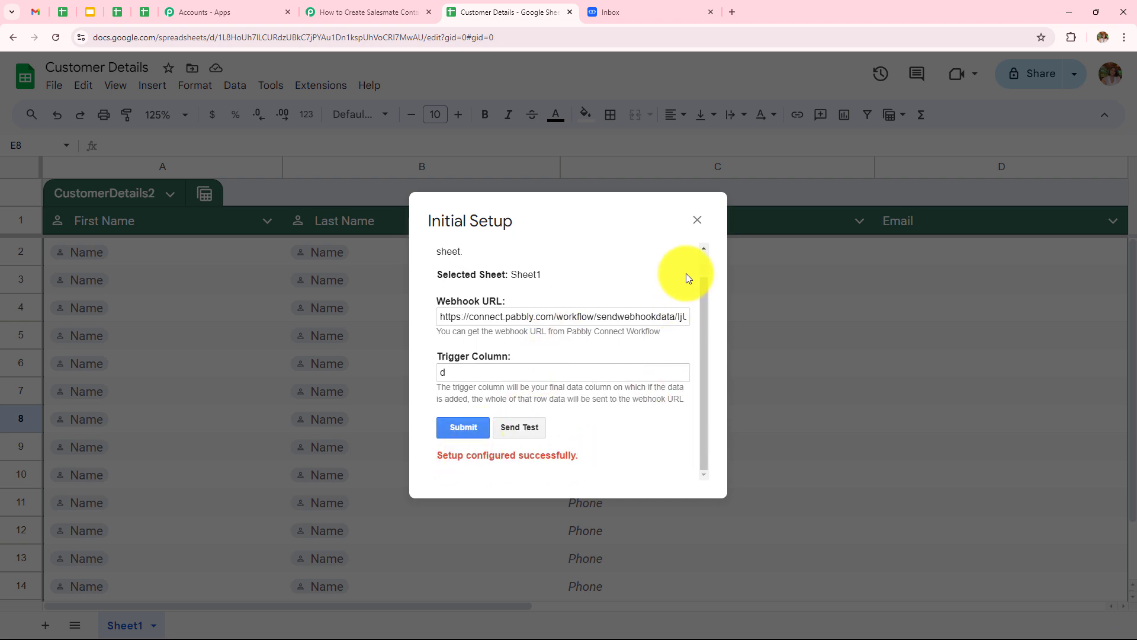
Close the setup form and run Send On Event from the Pabbly Connect Webhooks add-on.
{"action": "left_click", "coordinate": [697, 220]}
{"action": "left_click", "coordinate": [323, 83]}
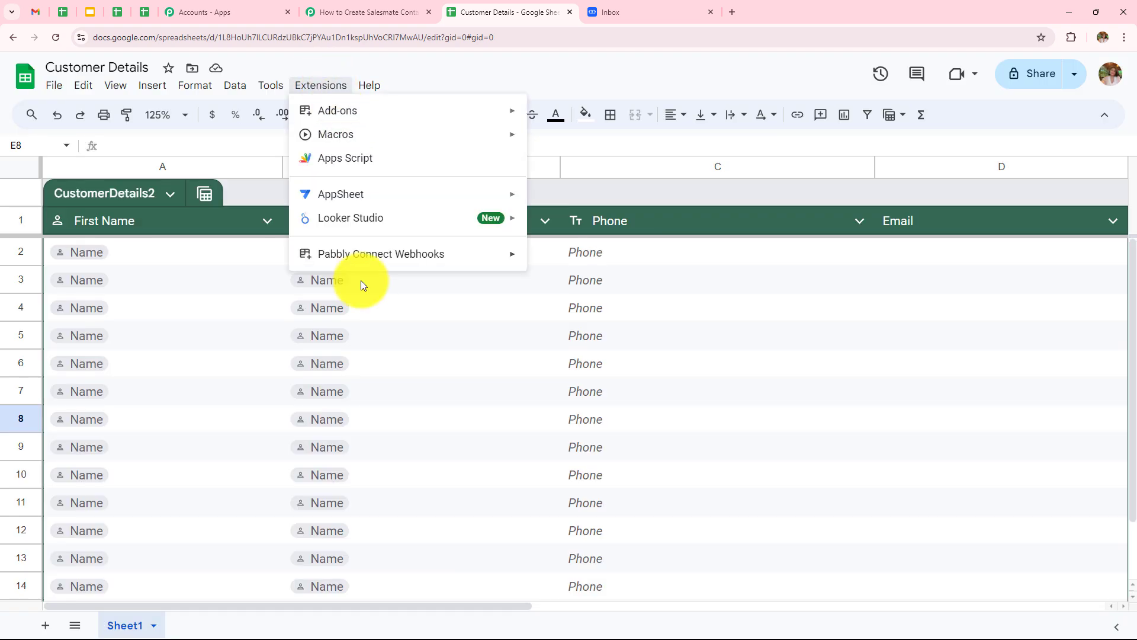
{"action": "mouse_move", "coordinate": [343, 255]}
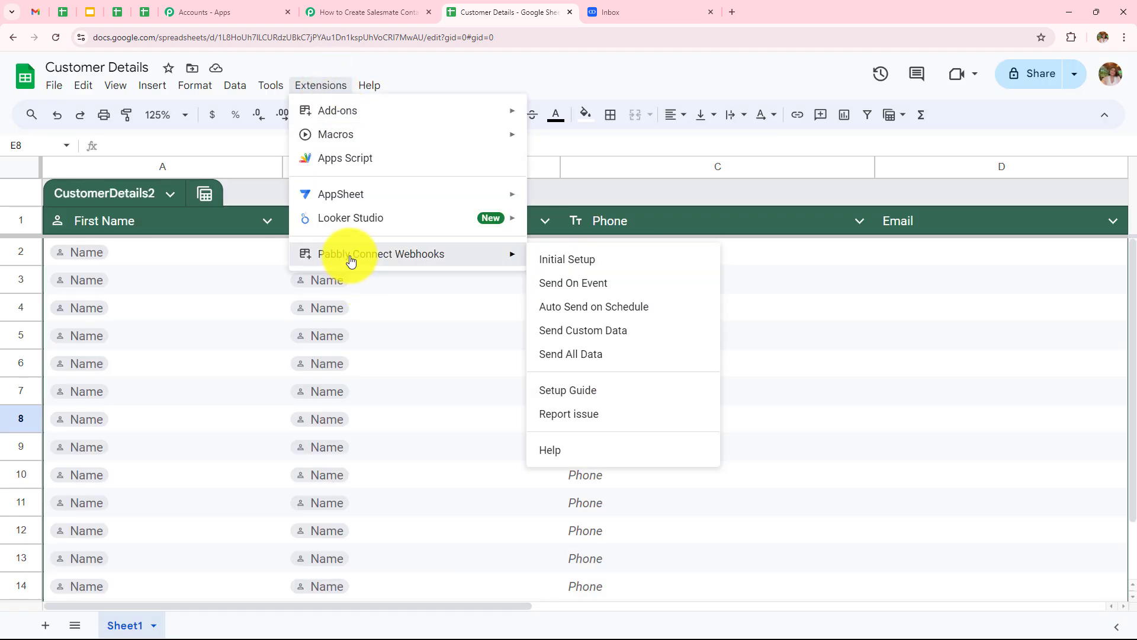
{"action": "left_click", "coordinate": [563, 288]}
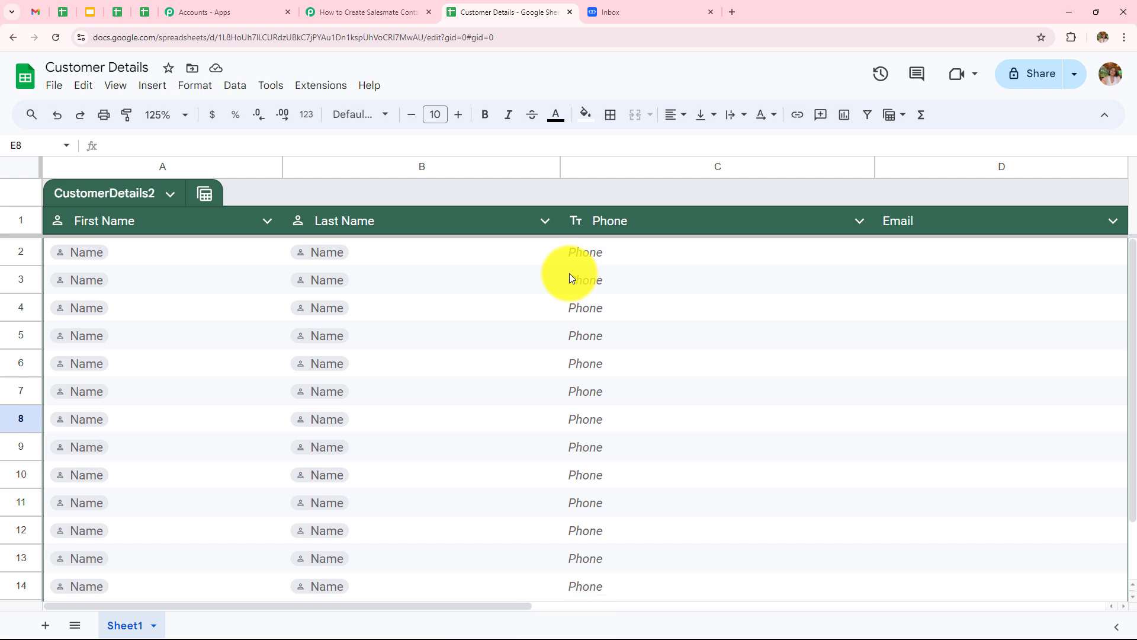
Check the Waiting For Webhook Response note in Pabbly Connect, then return to the spreadsheet.
{"action": "left_click", "coordinate": [348, 12]}
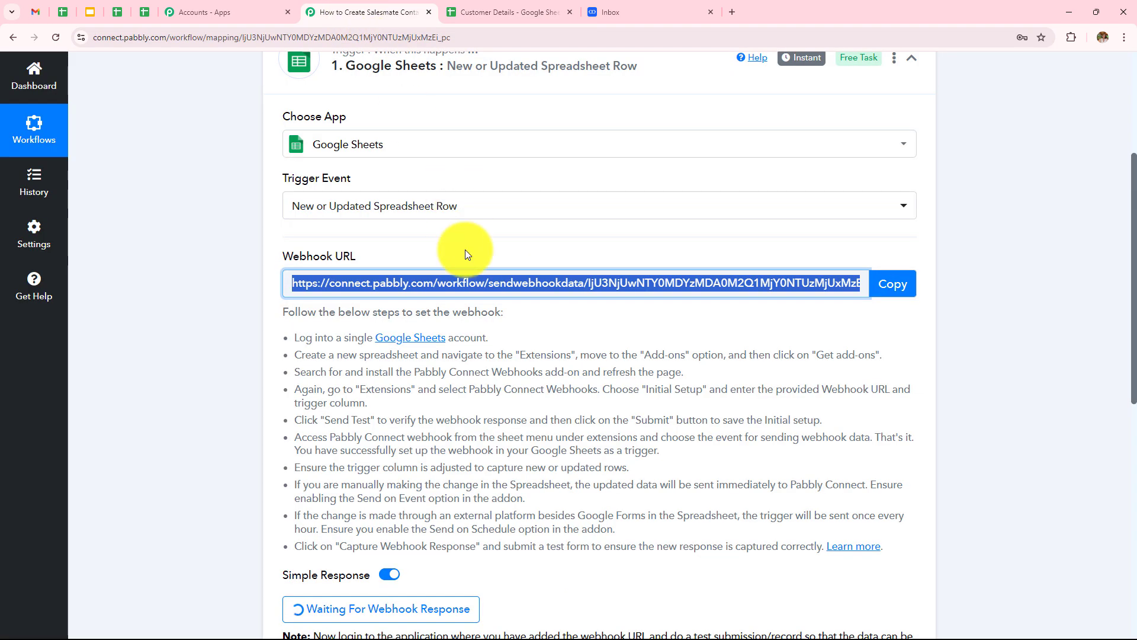
{"action": "scroll", "coordinate": [464, 250], "scroll_direction": "down", "scroll_amount": 4}
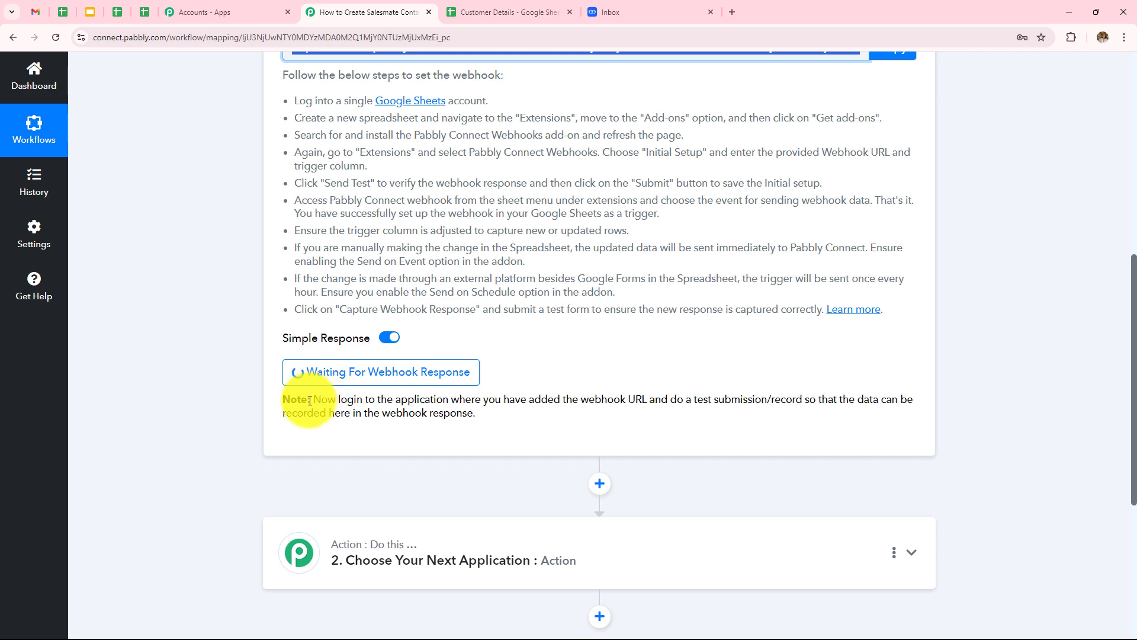
{"action": "left_click_drag", "start_coordinate": [309, 400], "coordinate": [929, 411]}
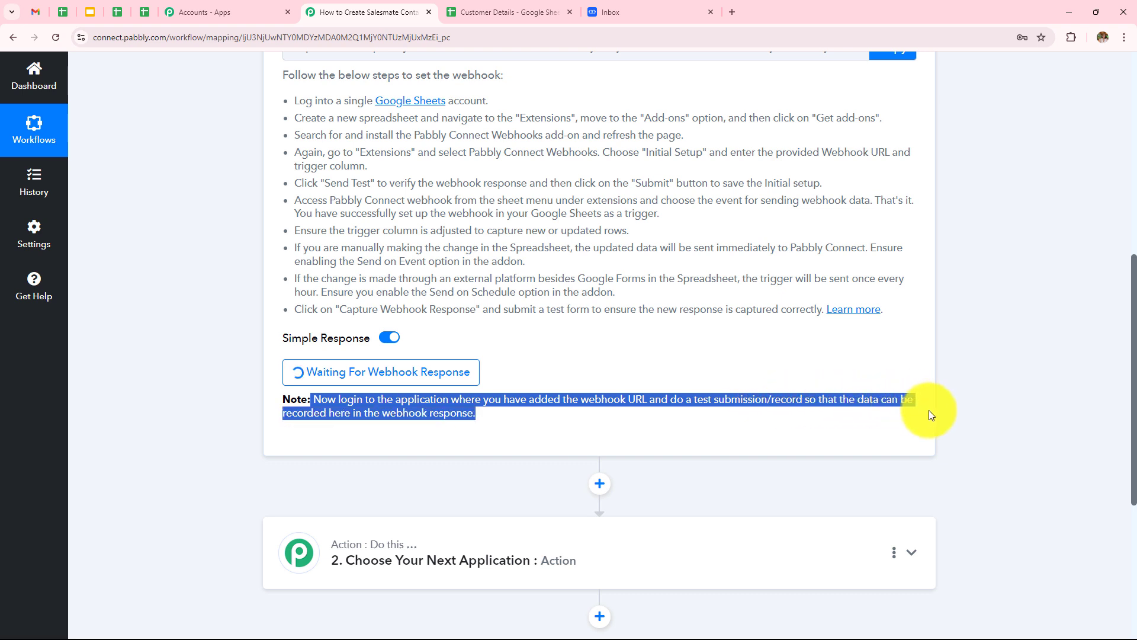
{"action": "left_click", "coordinate": [666, 429]}
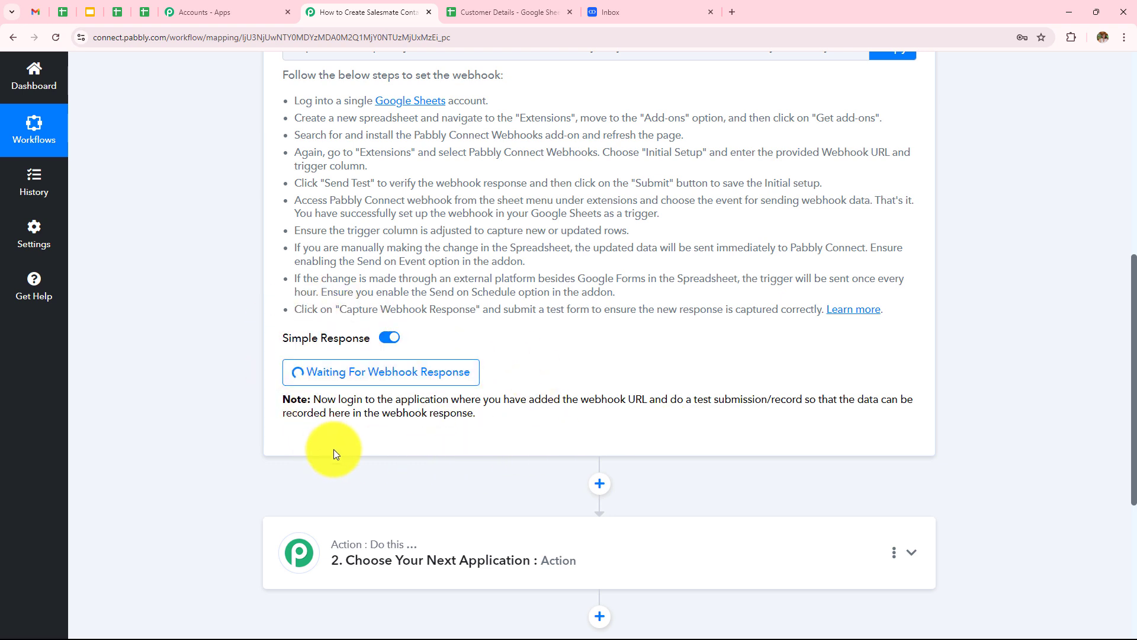
{"action": "left_click", "coordinate": [471, 14]}
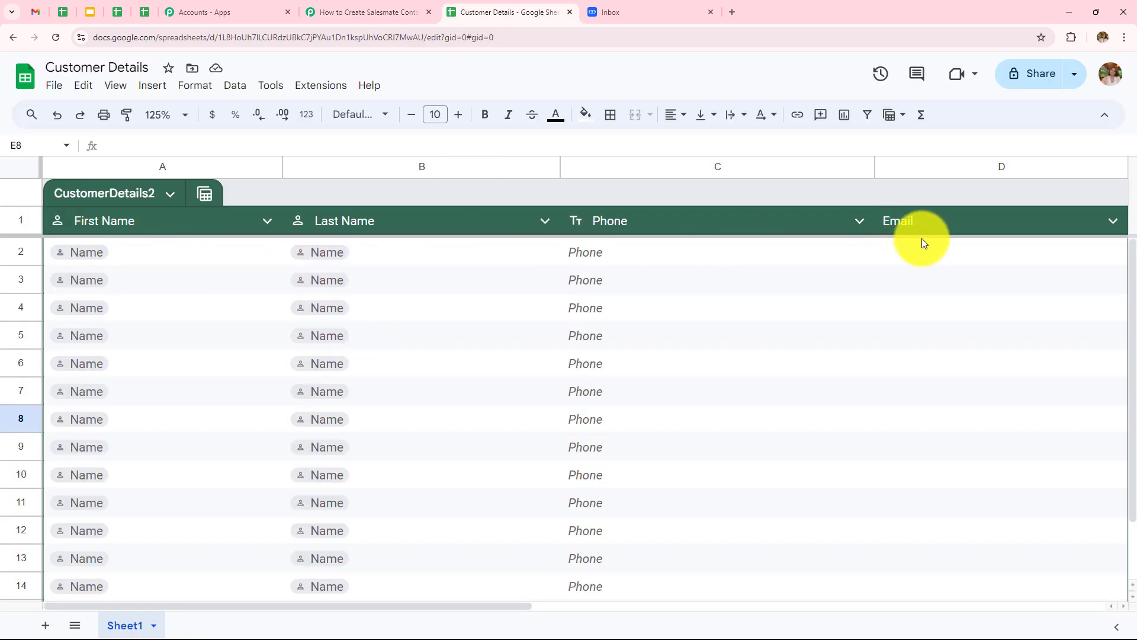
Enter New and User as first and last name in row 2, plus a test phone number and e-mail.
{"action": "left_click", "coordinate": [147, 257]}
{"action": "type", "text": "New"}
{"action": "double_click", "coordinate": [411, 254]}
{"action": "type", "text": "User"}
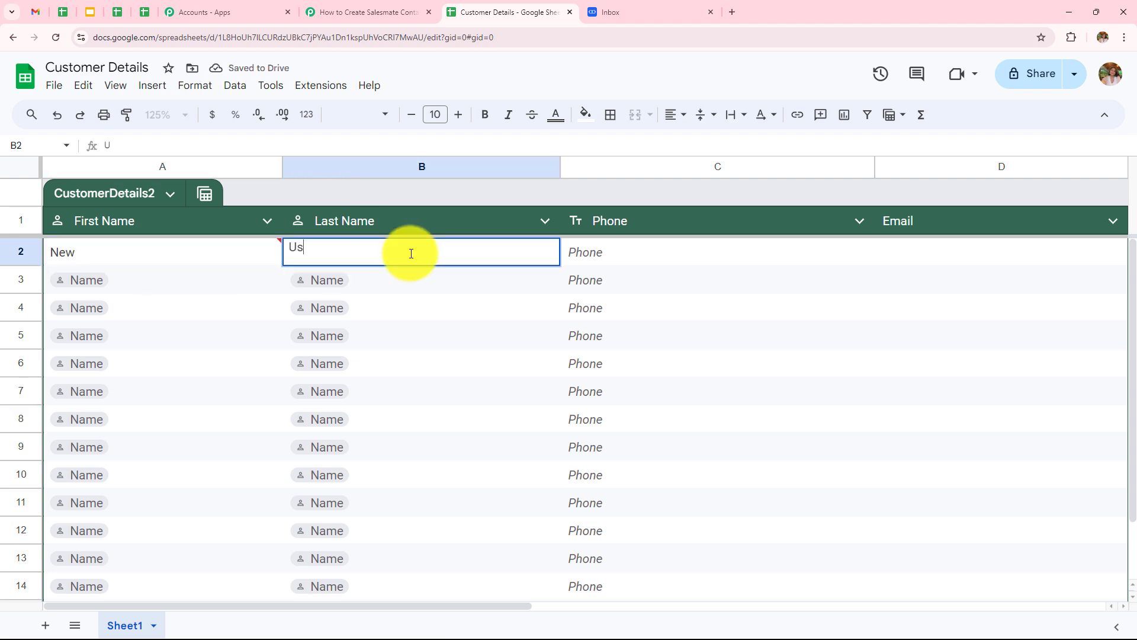
{"action": "double_click", "coordinate": [645, 250]}
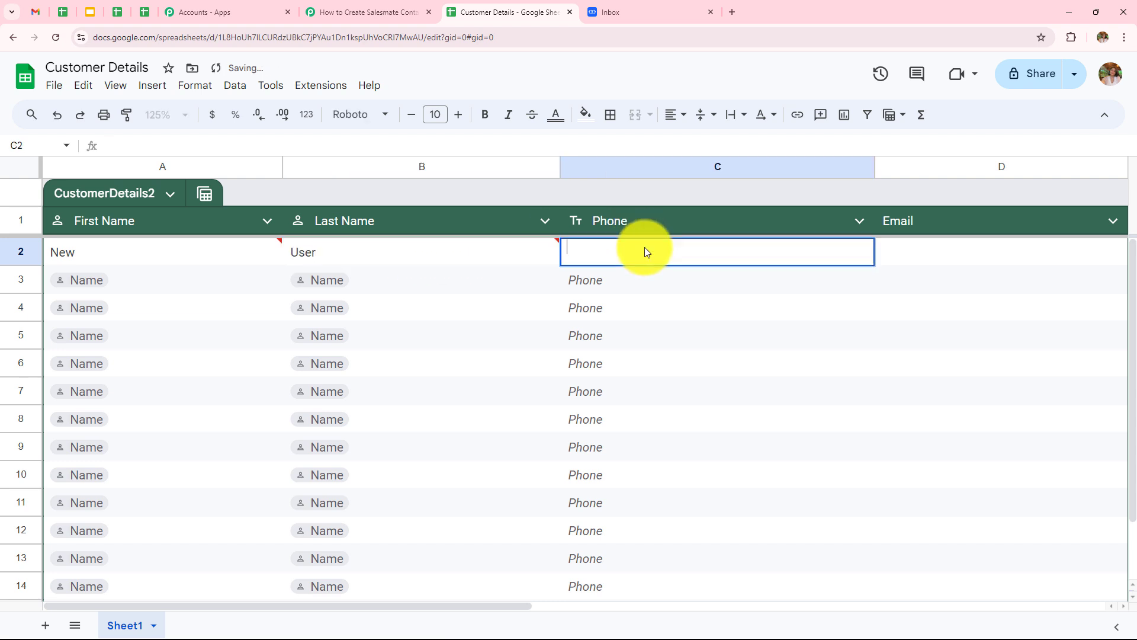
{"action": "type", "text": "6161616161"}
{"action": "double_click", "coordinate": [908, 250]}
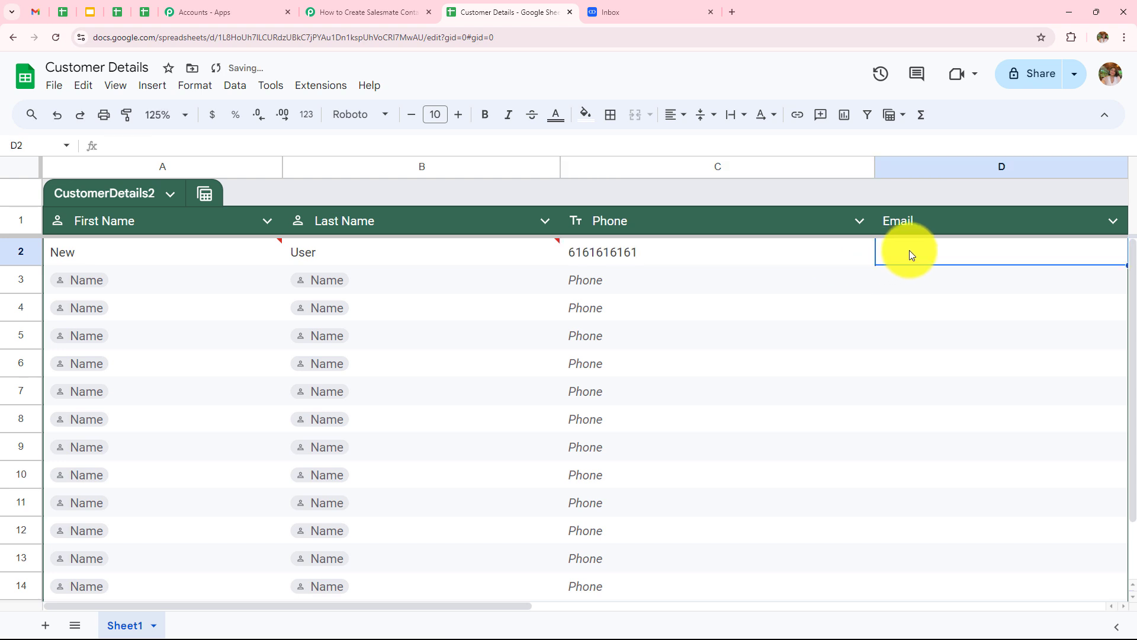
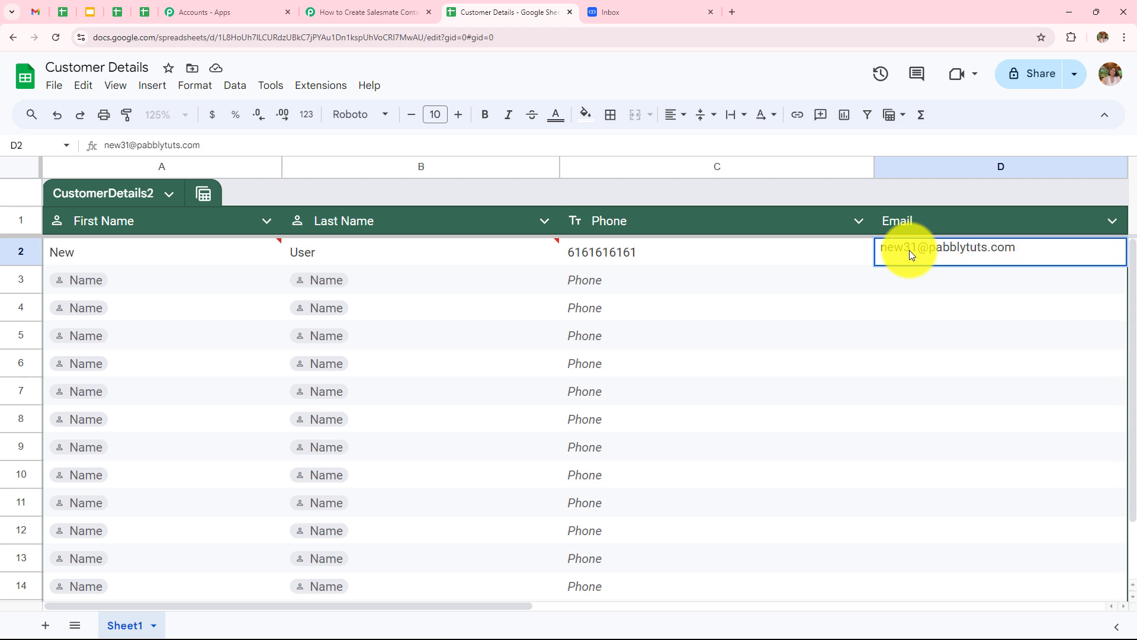
{"action": "key", "text": "Return"}
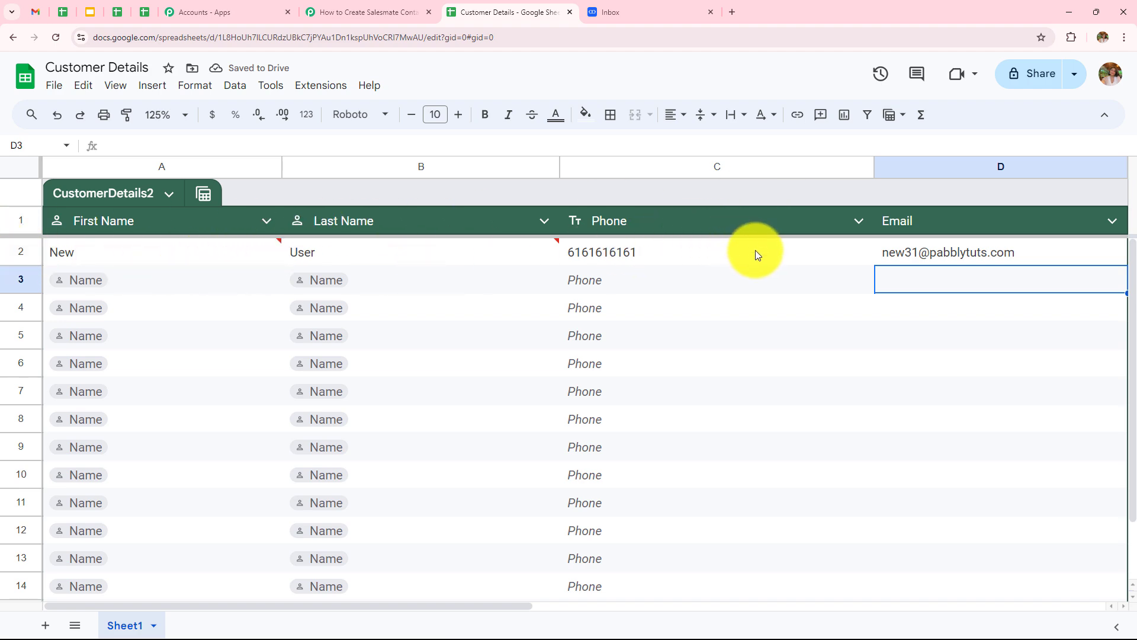
Review the captured response values: TriggerColumn, Customer Details spreadsheet, phone, New, User and email.
{"action": "left_click", "coordinate": [367, 12]}
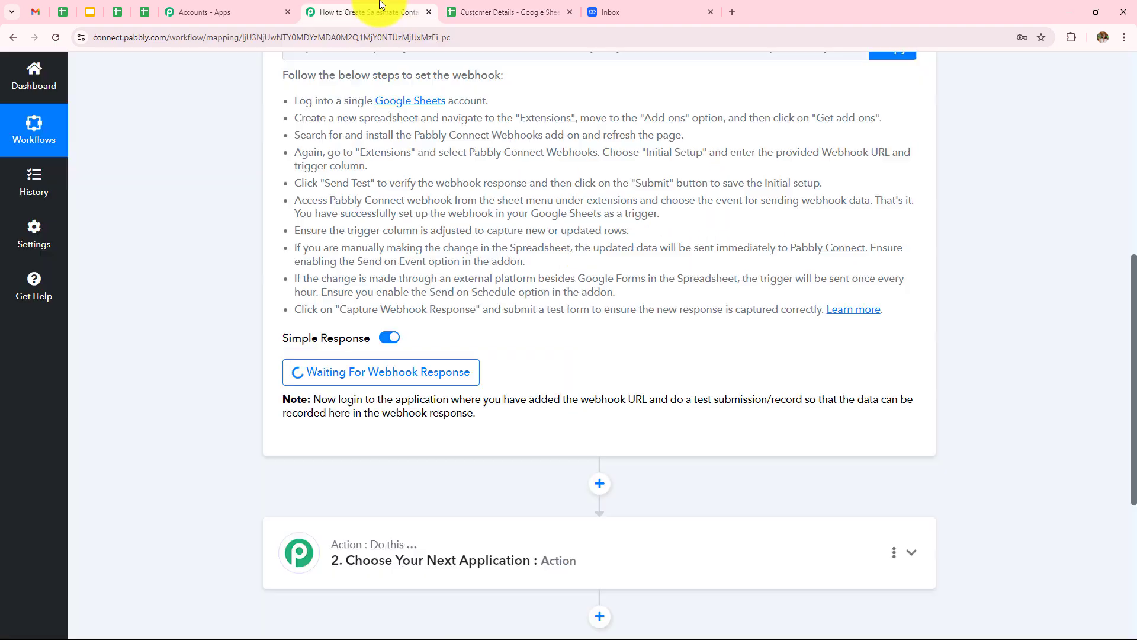
{"action": "scroll", "coordinate": [571, 284], "scroll_direction": "down", "scroll_amount": 4}
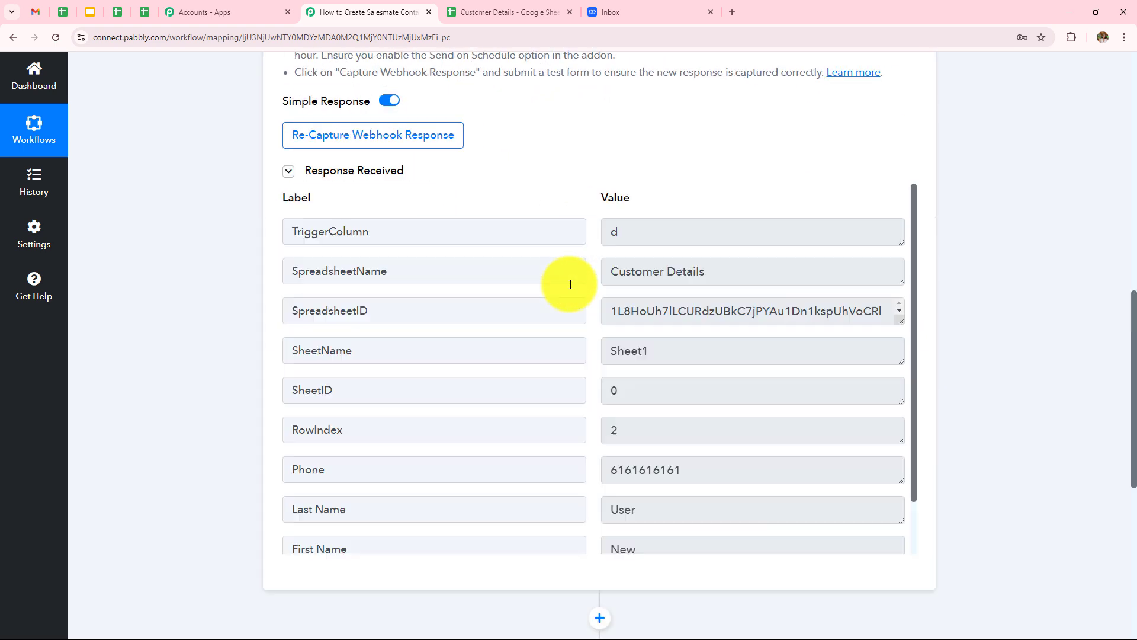
{"action": "scroll", "coordinate": [667, 230], "scroll_direction": "down", "scroll_amount": 3}
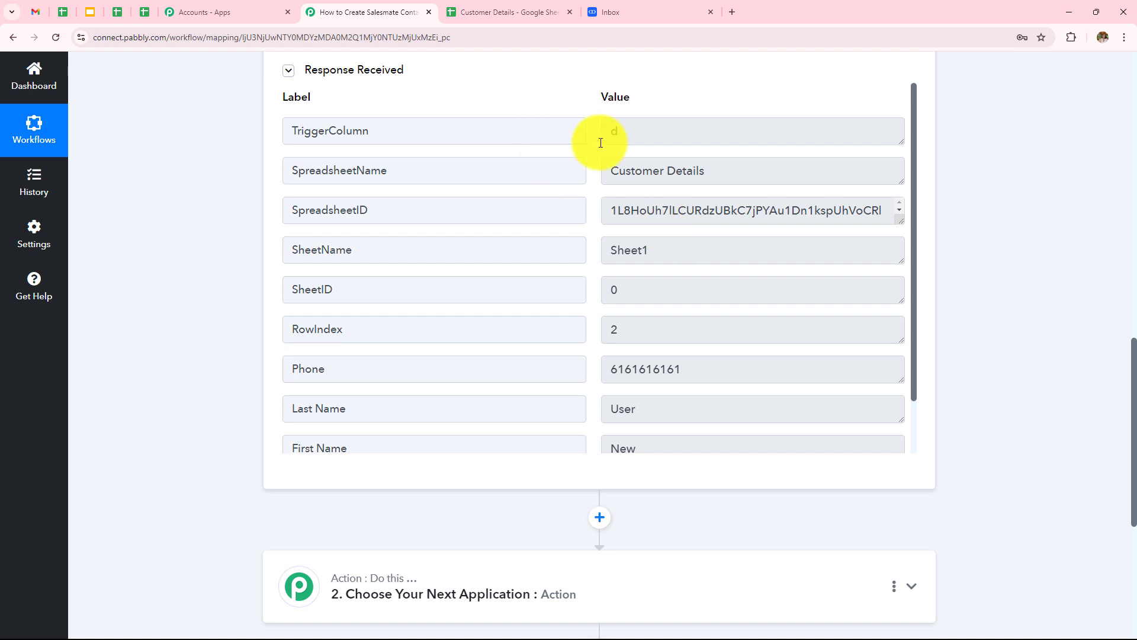
{"action": "double_click", "coordinate": [644, 131]}
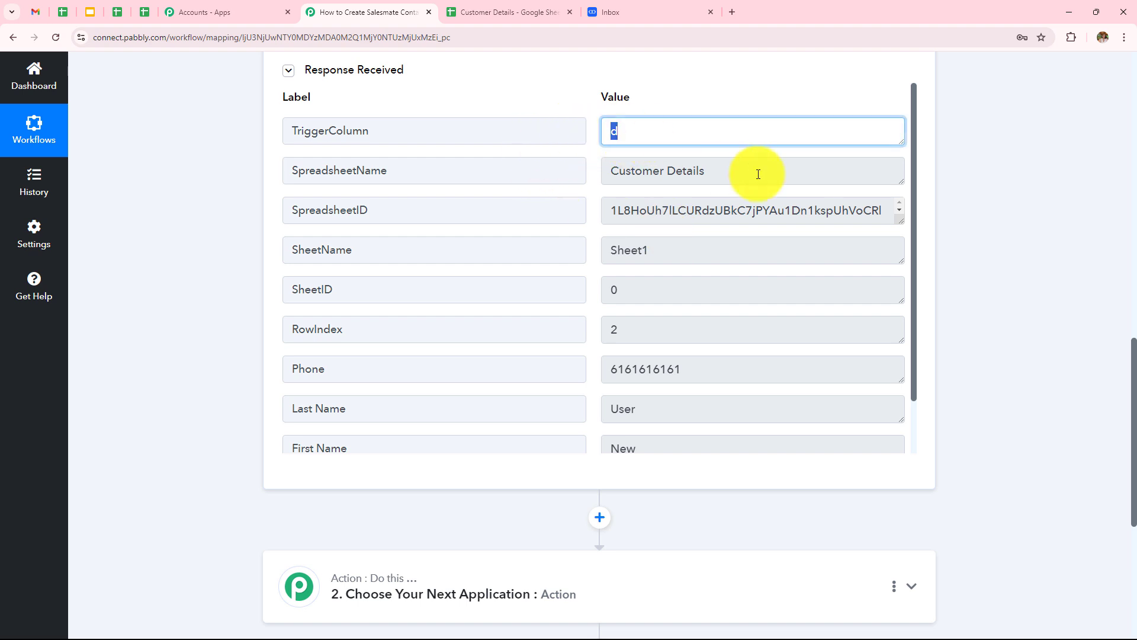
{"action": "left_click", "coordinate": [728, 172]}
{"action": "scroll", "coordinate": [821, 346], "scroll_direction": "down", "scroll_amount": 1}
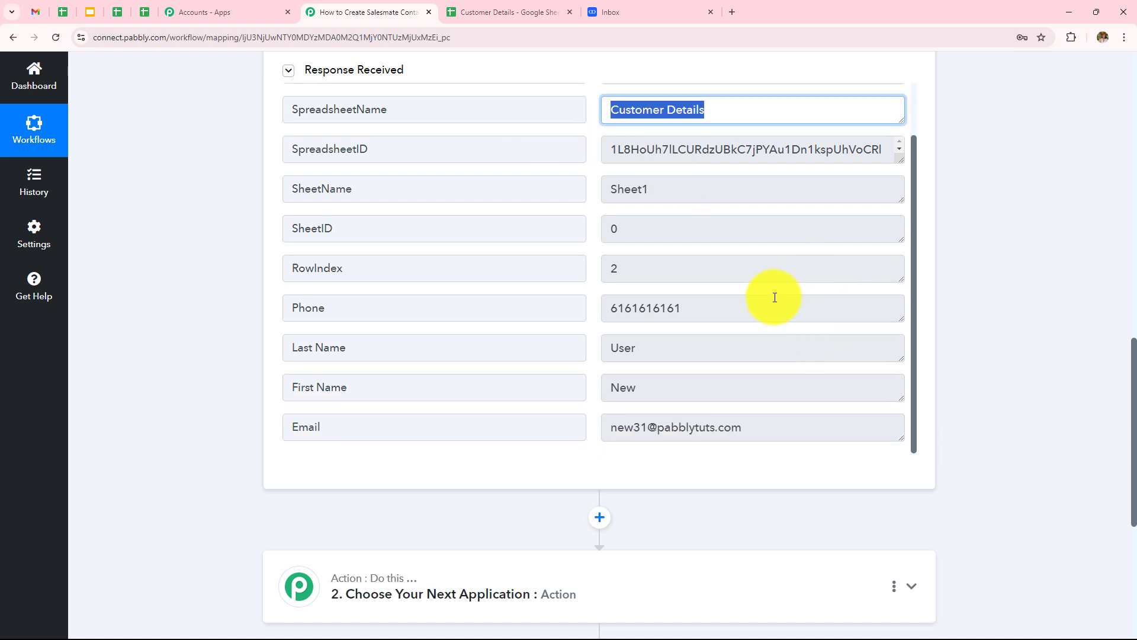
{"action": "left_click", "coordinate": [655, 307]}
{"action": "left_click_drag", "start_coordinate": [650, 383], "coordinate": [578, 391]}
{"action": "left_click_drag", "start_coordinate": [655, 353], "coordinate": [563, 355]}
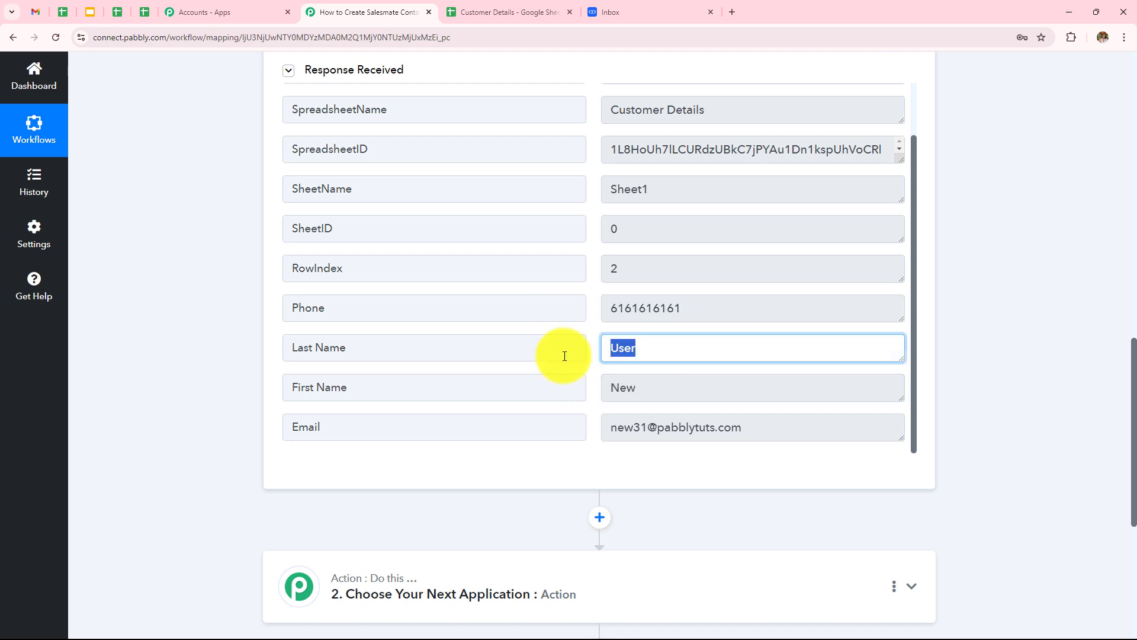
{"action": "left_click_drag", "start_coordinate": [758, 422], "coordinate": [584, 444]}
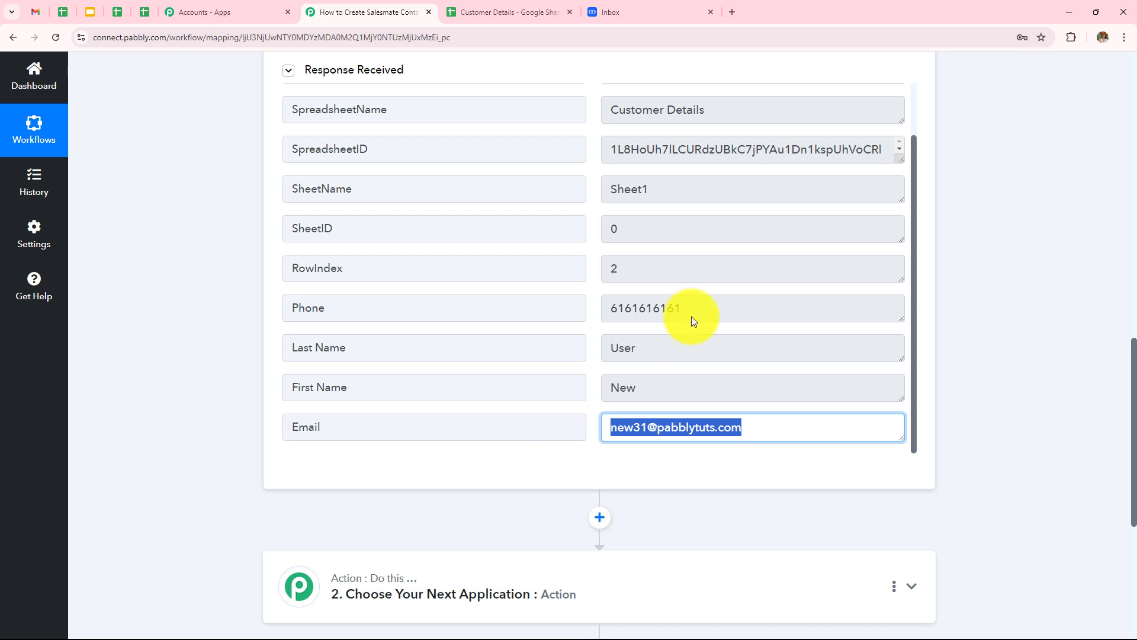
{"action": "scroll", "coordinate": [747, 298], "scroll_direction": "down", "scroll_amount": 3}
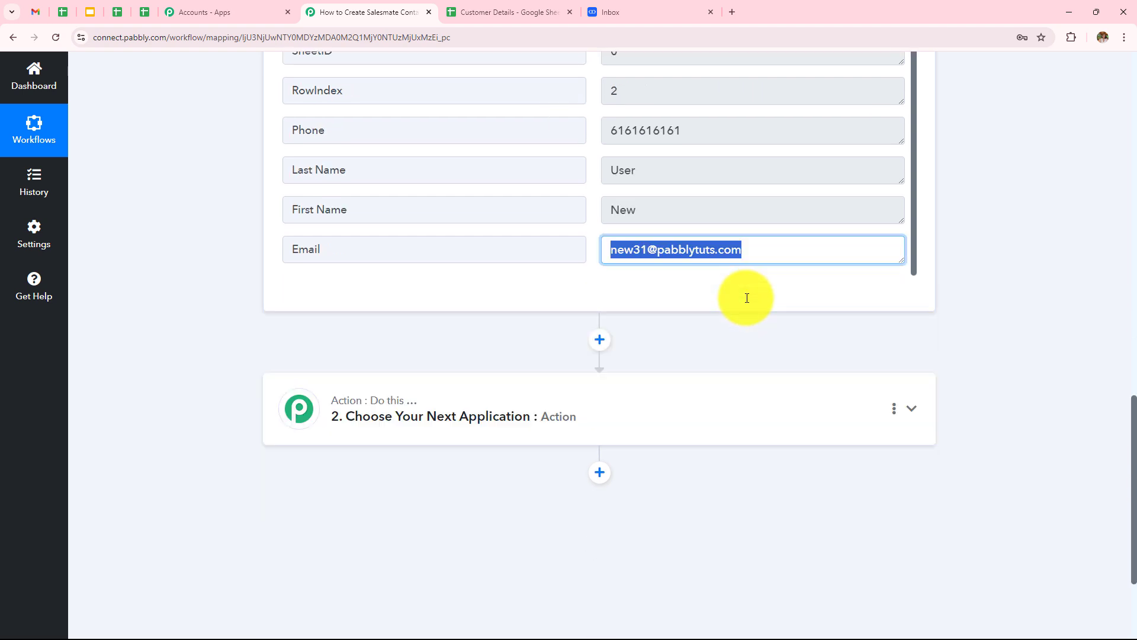
{"action": "left_click", "coordinate": [1040, 228]}
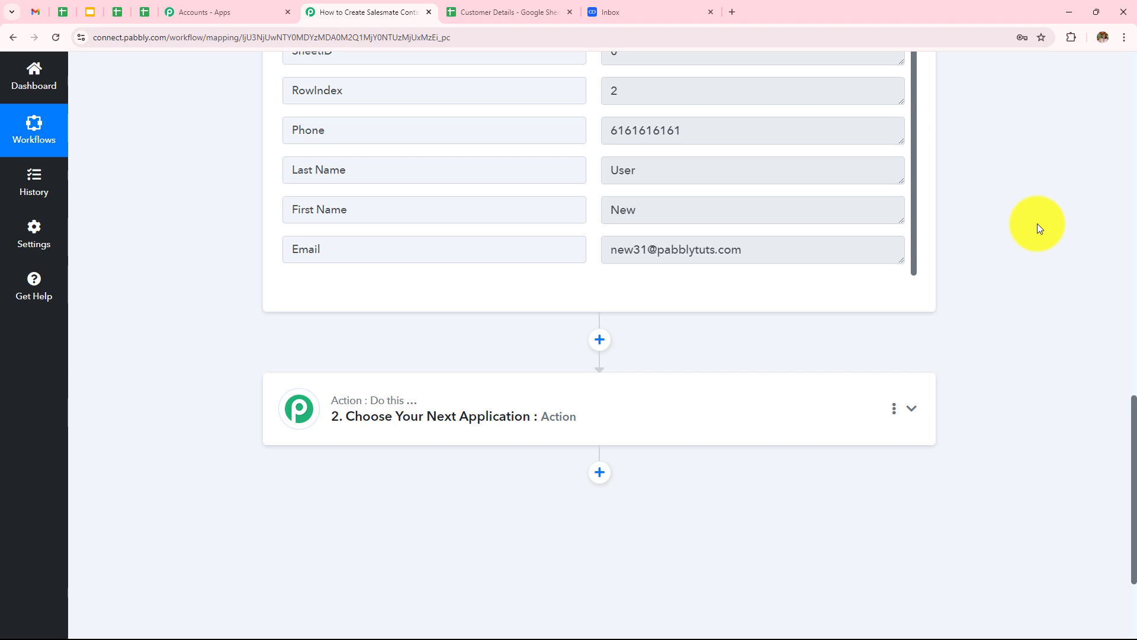
Set the action step to Salesmate with the Create Contact event and start connecting the account.
{"action": "left_click", "coordinate": [634, 406]}
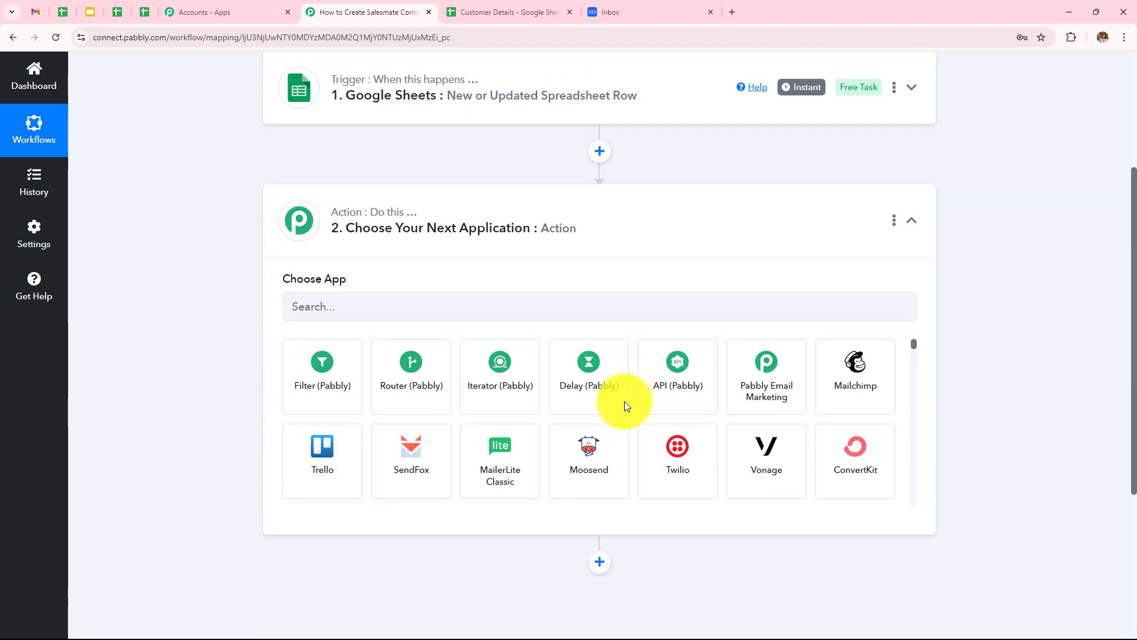
{"action": "left_click", "coordinate": [440, 303]}
{"action": "type", "text": "Salesma"}
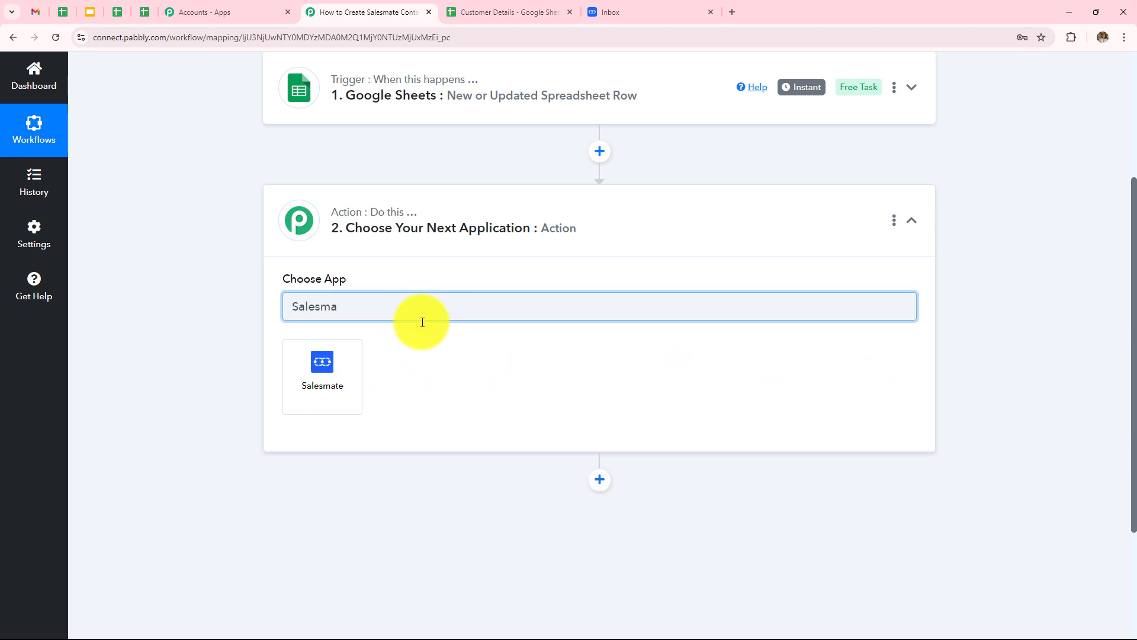
{"action": "left_click", "coordinate": [322, 361]}
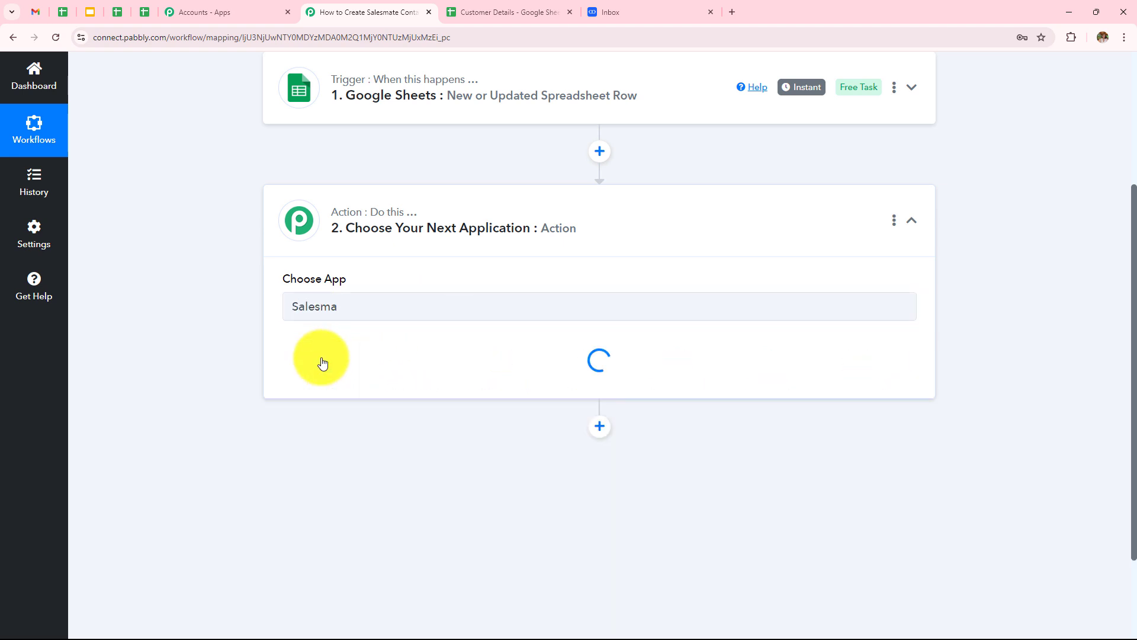
{"action": "left_click", "coordinate": [322, 362]}
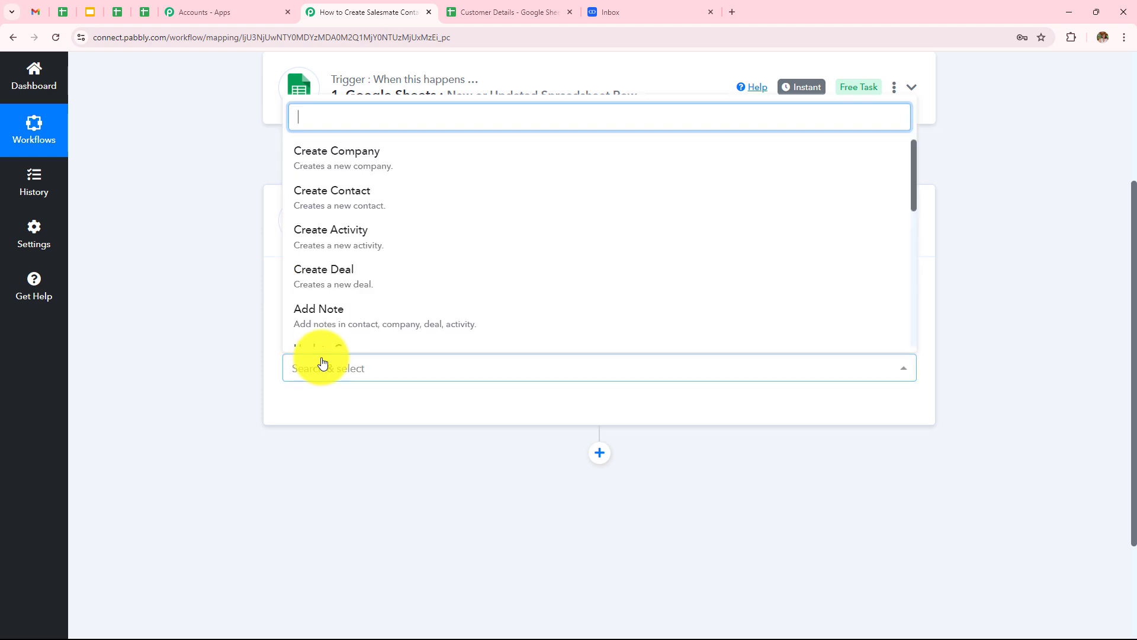
{"action": "left_click", "coordinate": [325, 211]}
{"action": "left_click", "coordinate": [338, 414]}
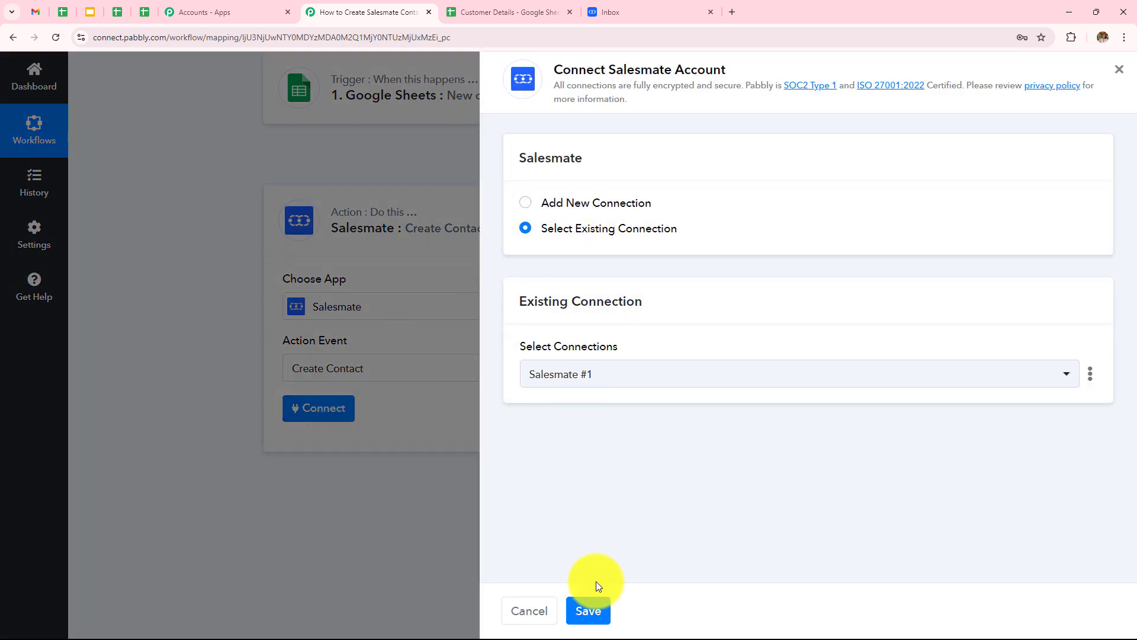
Start a new Salesmate connection and review the Host Name format hint.
{"action": "left_click", "coordinate": [521, 203]}
{"action": "scroll", "coordinate": [586, 332], "scroll_direction": "down", "scroll_amount": 1}
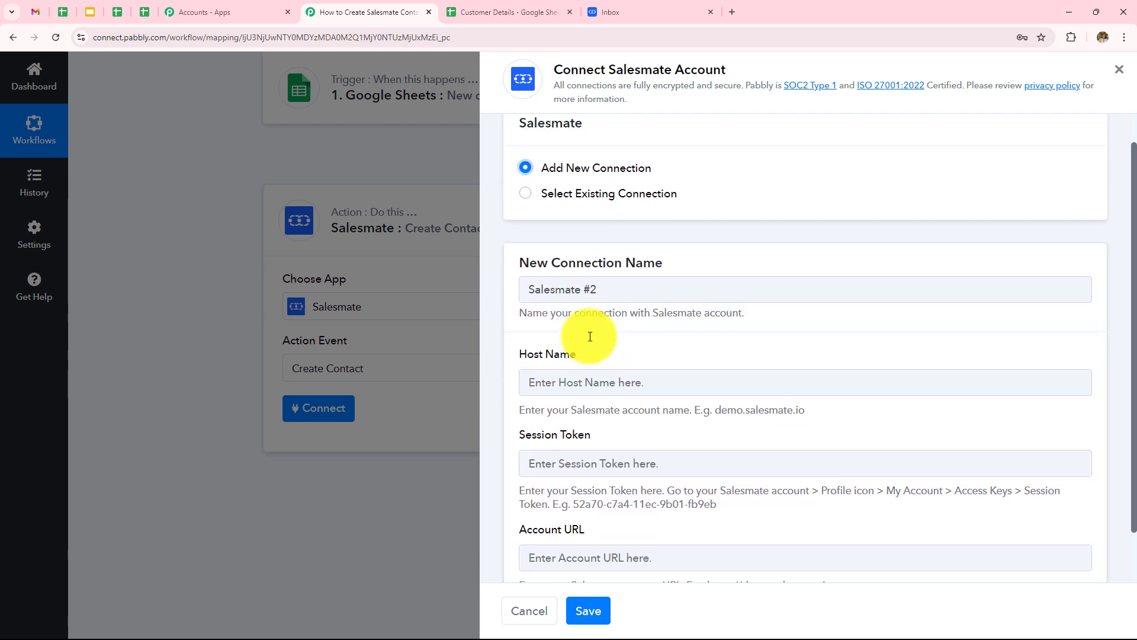
{"action": "scroll", "coordinate": [589, 336], "scroll_direction": "down", "scroll_amount": 1}
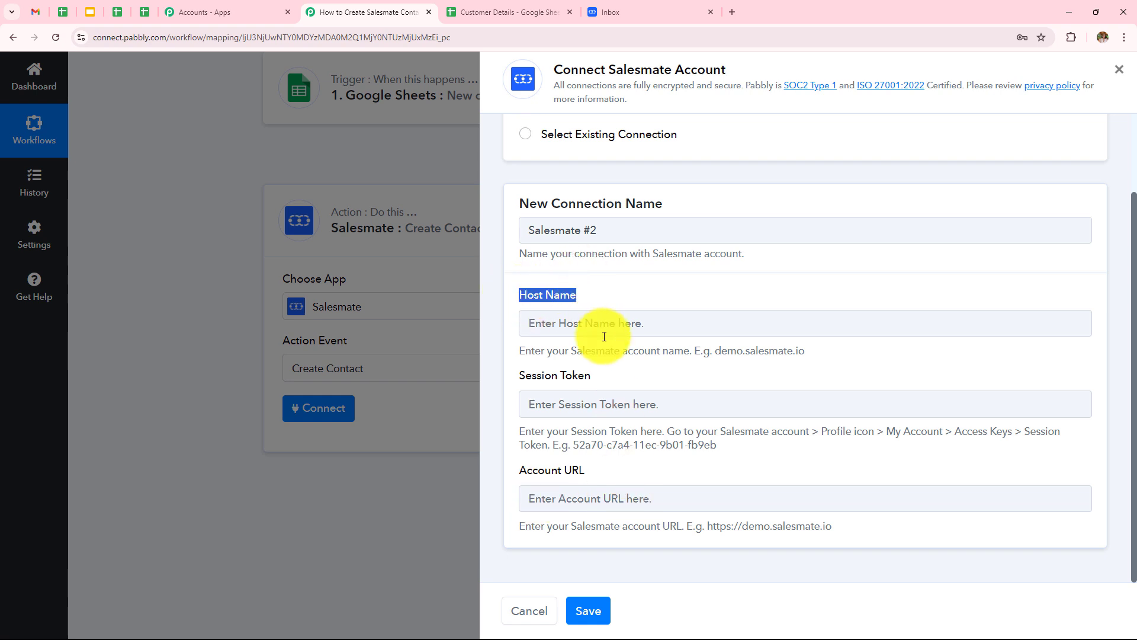
{"action": "left_click_drag", "start_coordinate": [514, 350], "coordinate": [746, 366]}
{"action": "left_click", "coordinate": [653, 286]}
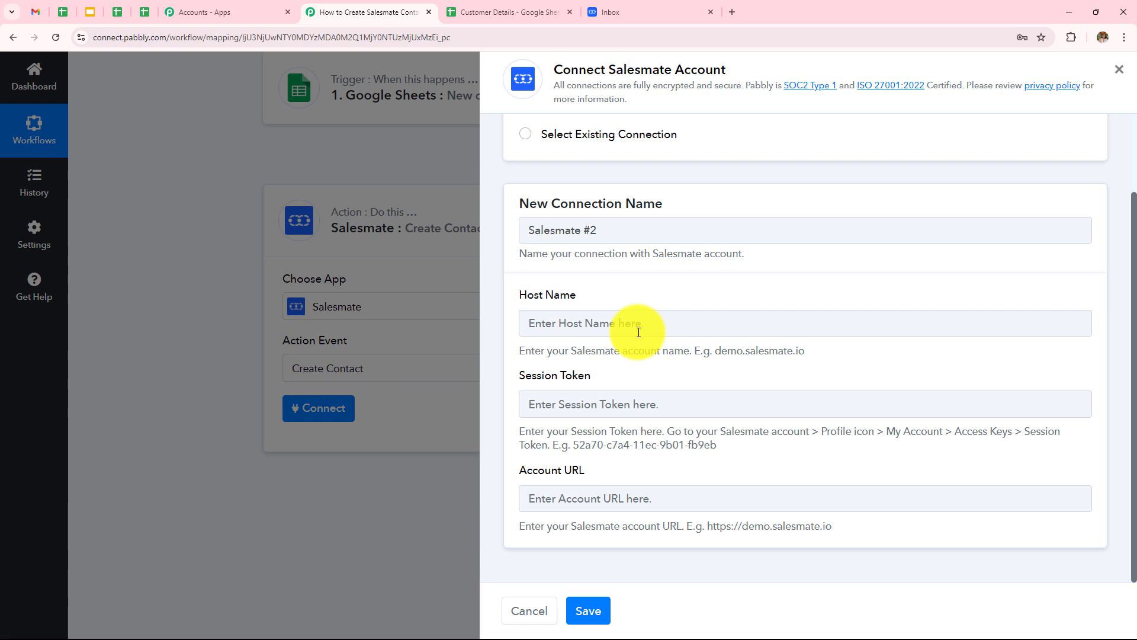
{"action": "left_click", "coordinate": [609, 13]}
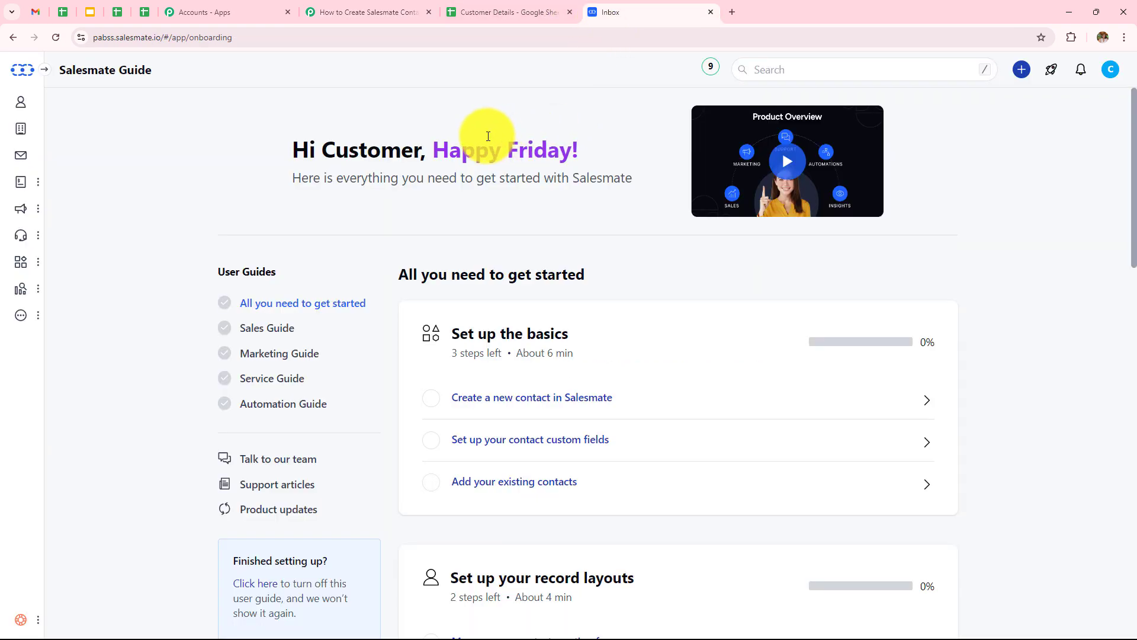
{"action": "left_click_drag", "start_coordinate": [161, 37], "coordinate": [90, 41]}
{"action": "key", "text": "ctrl+c"}
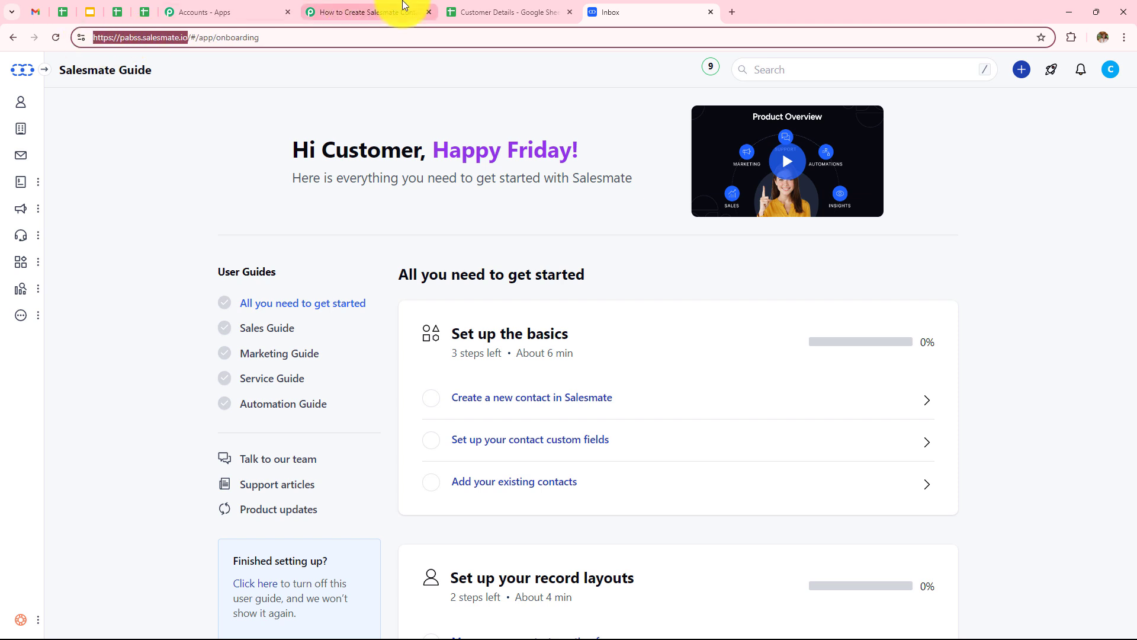
{"action": "left_click", "coordinate": [350, 12]}
{"action": "left_click", "coordinate": [648, 330]}
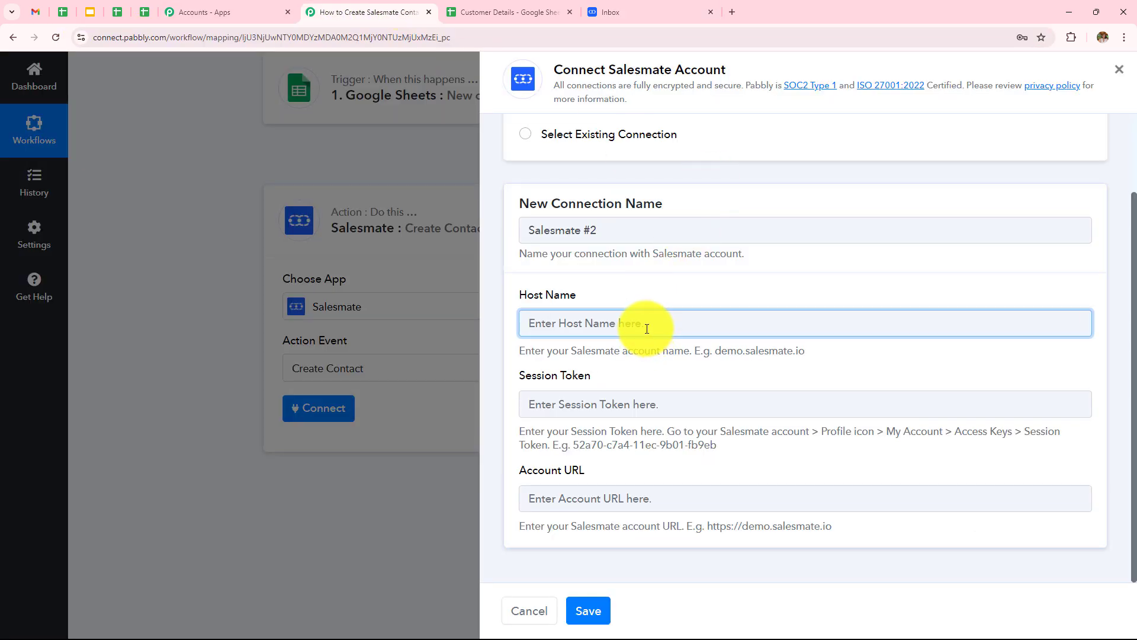
{"action": "key", "text": "ctrl+v"}
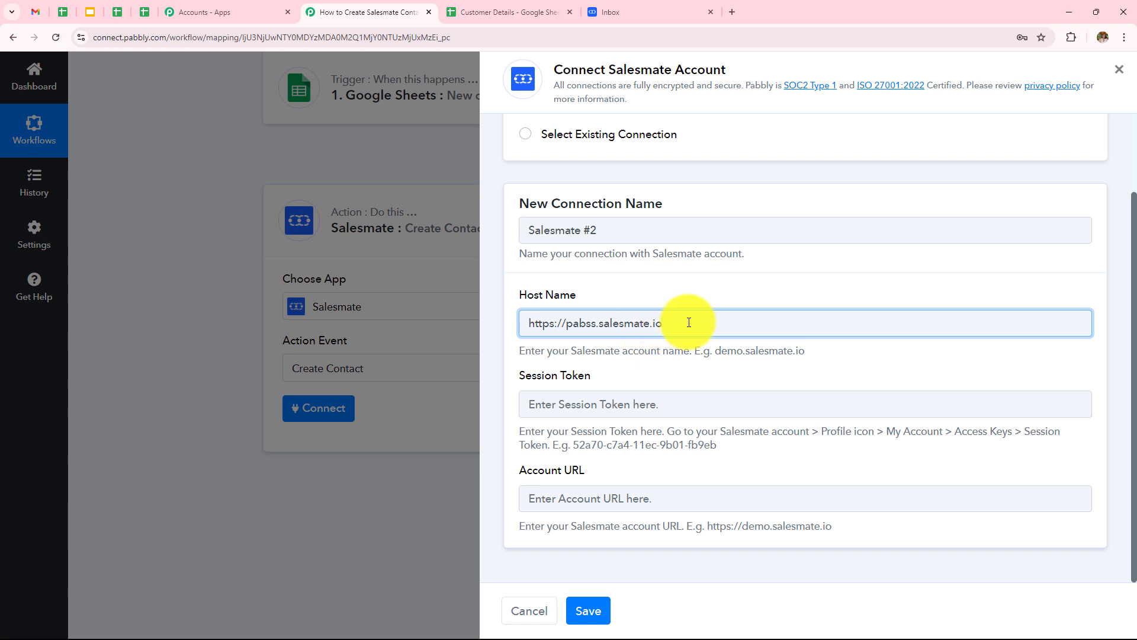
{"action": "left_click_drag", "start_coordinate": [716, 351], "coordinate": [815, 342]}
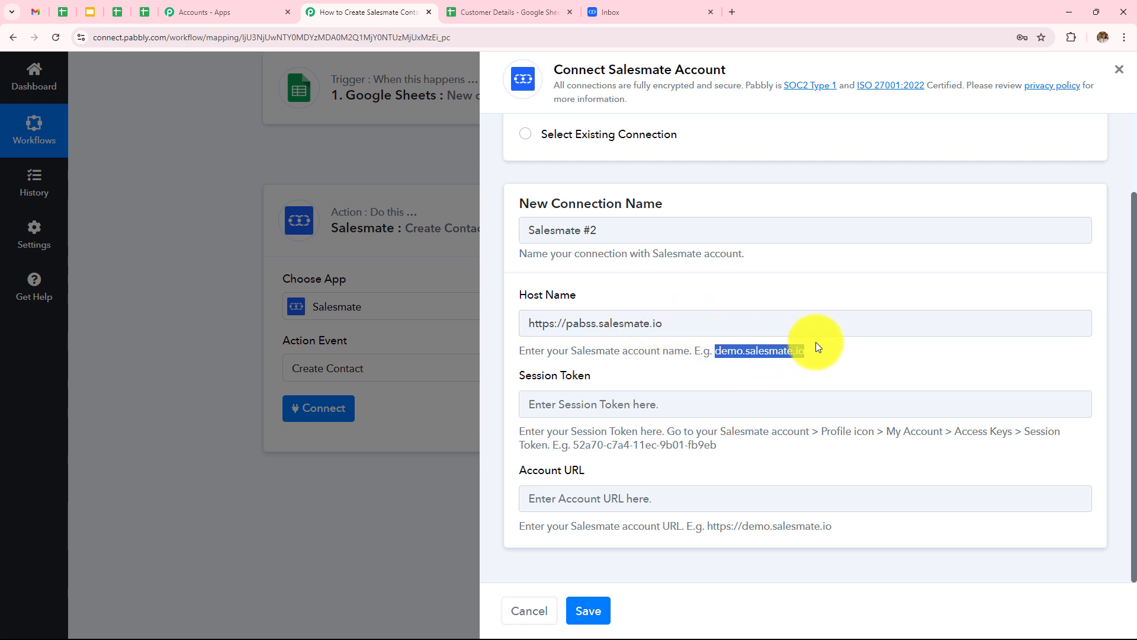
{"action": "left_click_drag", "start_coordinate": [567, 322], "coordinate": [506, 332]}
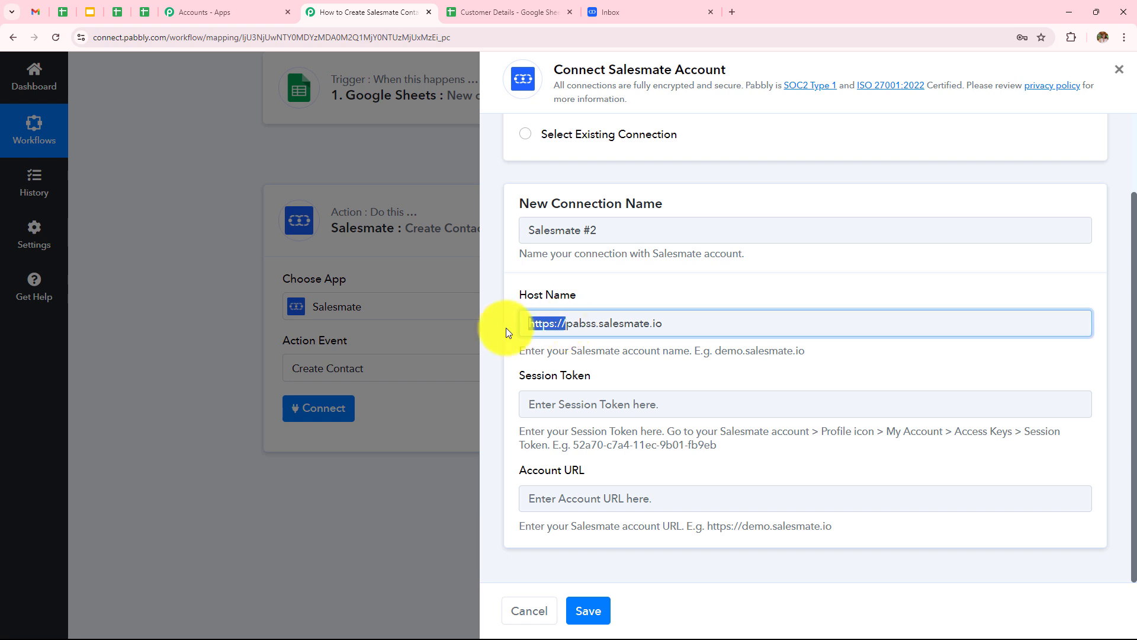
{"action": "key", "text": "BackSpace"}
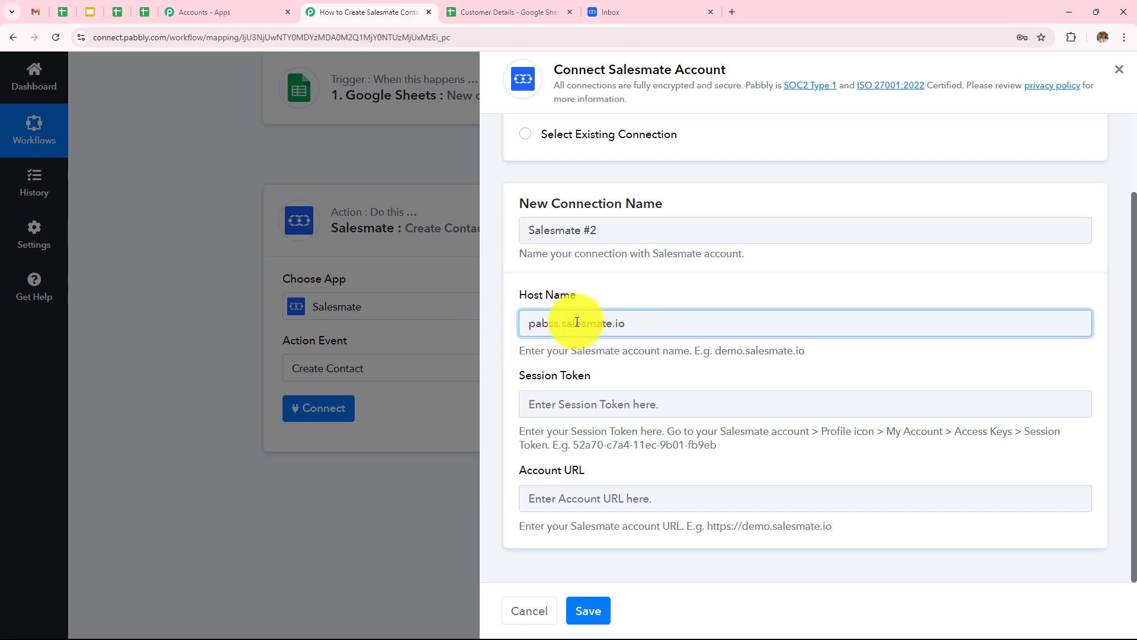
{"action": "left_click", "coordinate": [860, 369]}
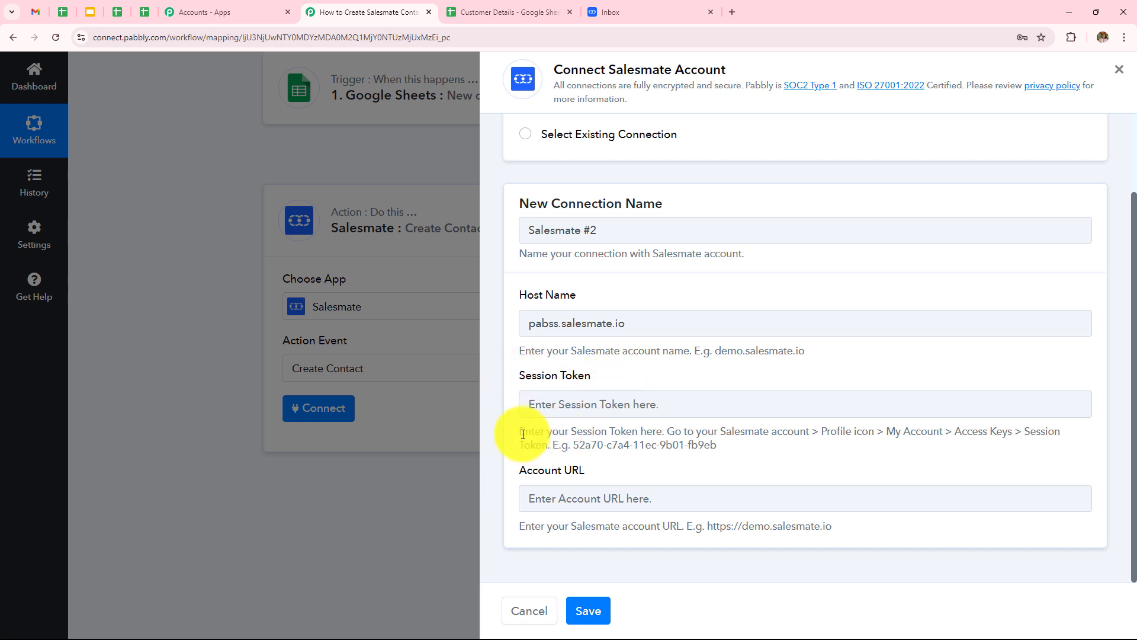
Read the session token instructions, then open Salesmate's My Account settings.
{"action": "left_click_drag", "start_coordinate": [523, 434], "coordinate": [781, 440]}
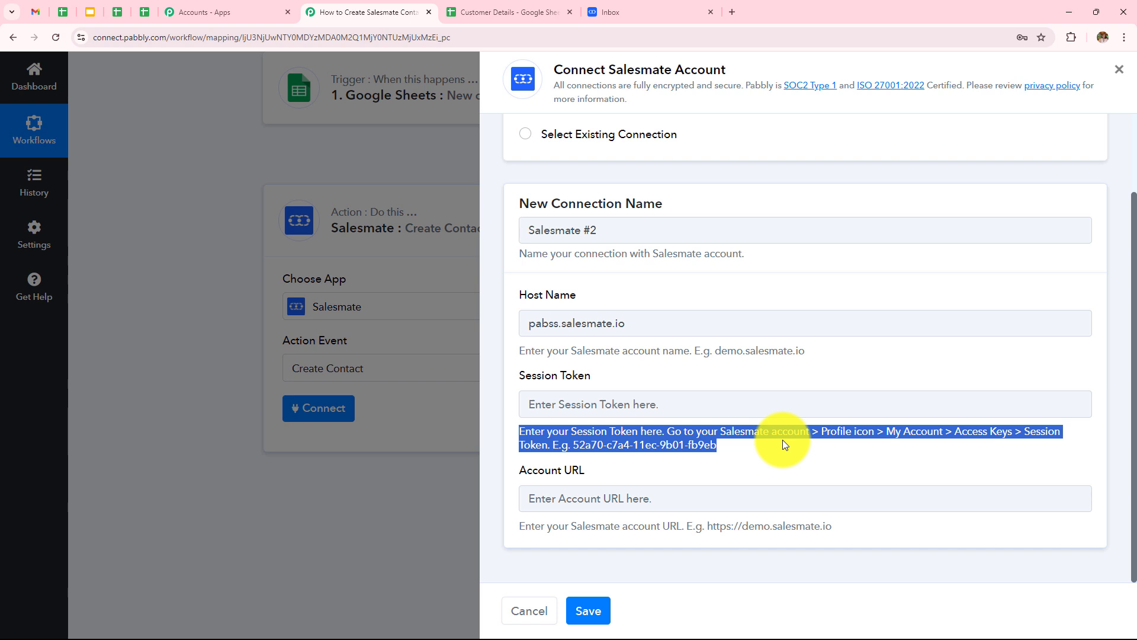
{"action": "left_click", "coordinate": [790, 452]}
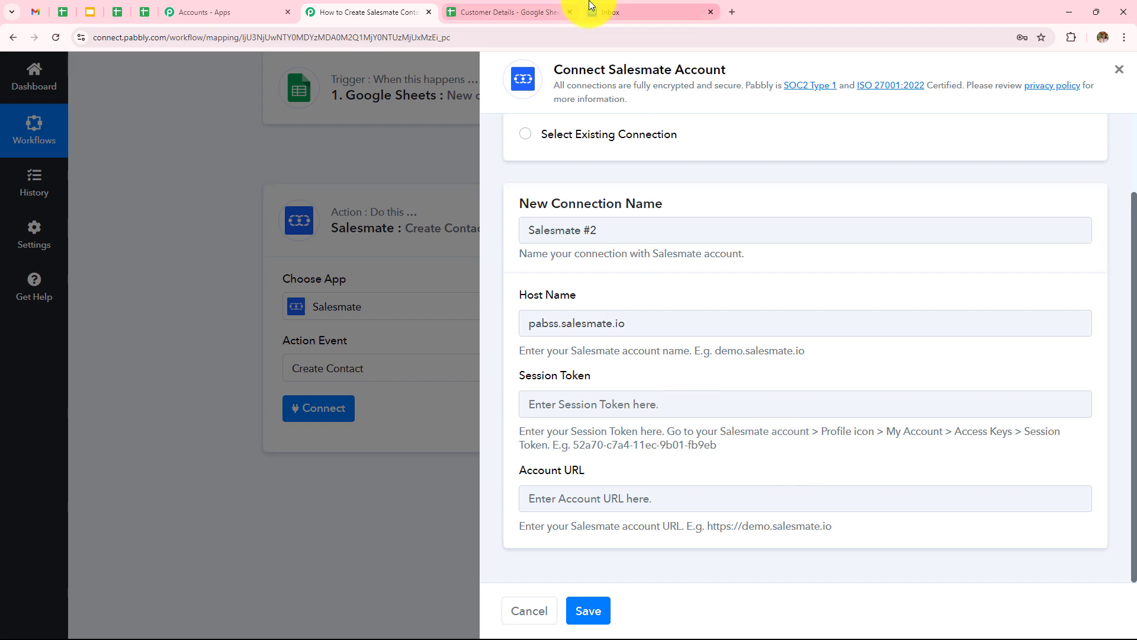
{"action": "left_click", "coordinate": [610, 12]}
{"action": "left_click", "coordinate": [1121, 71]}
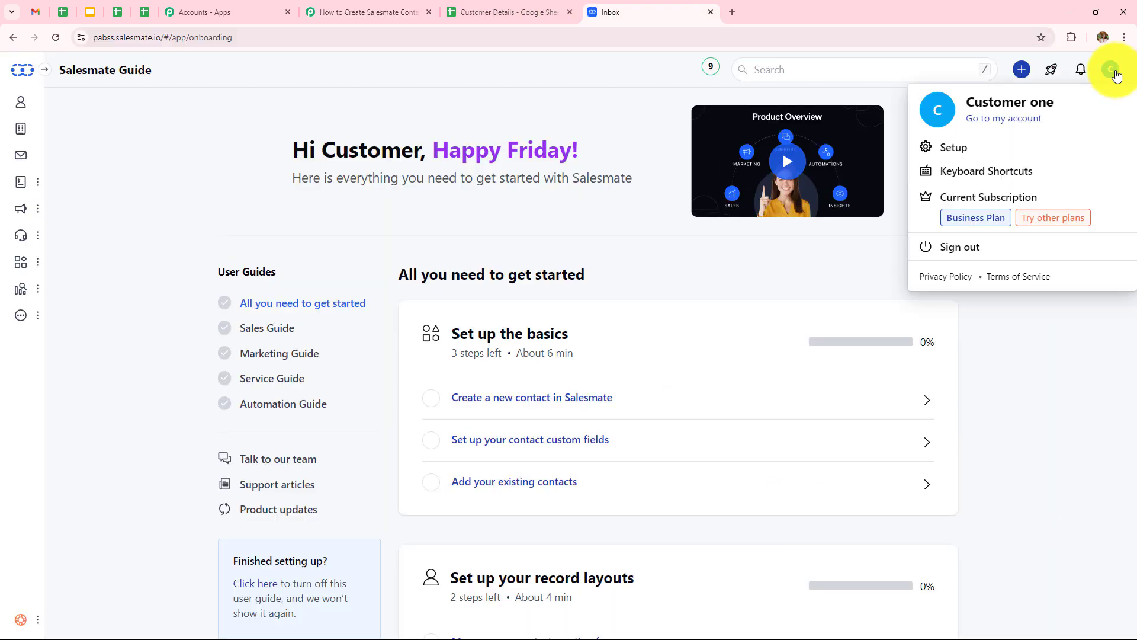
{"action": "left_click", "coordinate": [985, 121]}
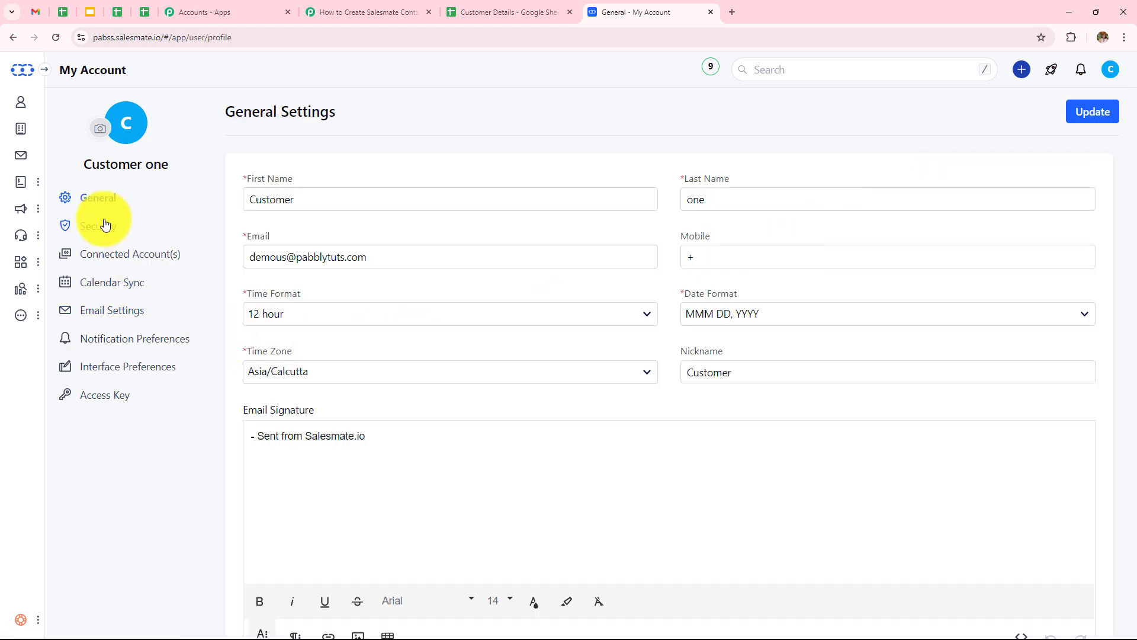
Copy the session token from Salesmate's Access Key page and return to the Pabbly connection form.
{"action": "left_click", "coordinate": [100, 400]}
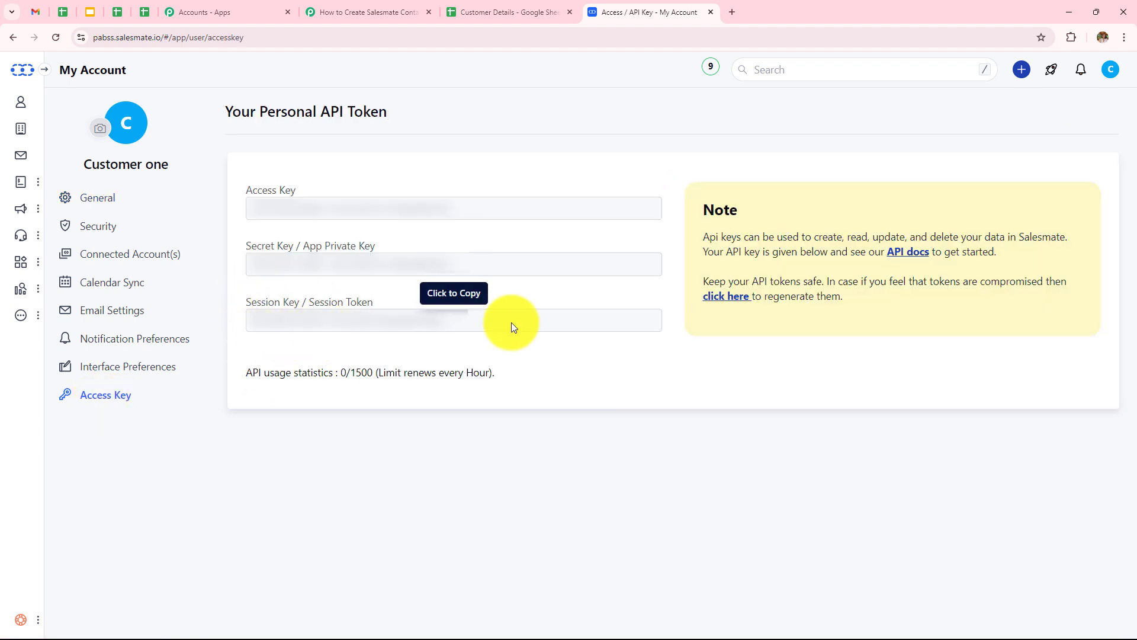
{"action": "left_click", "coordinate": [439, 322]}
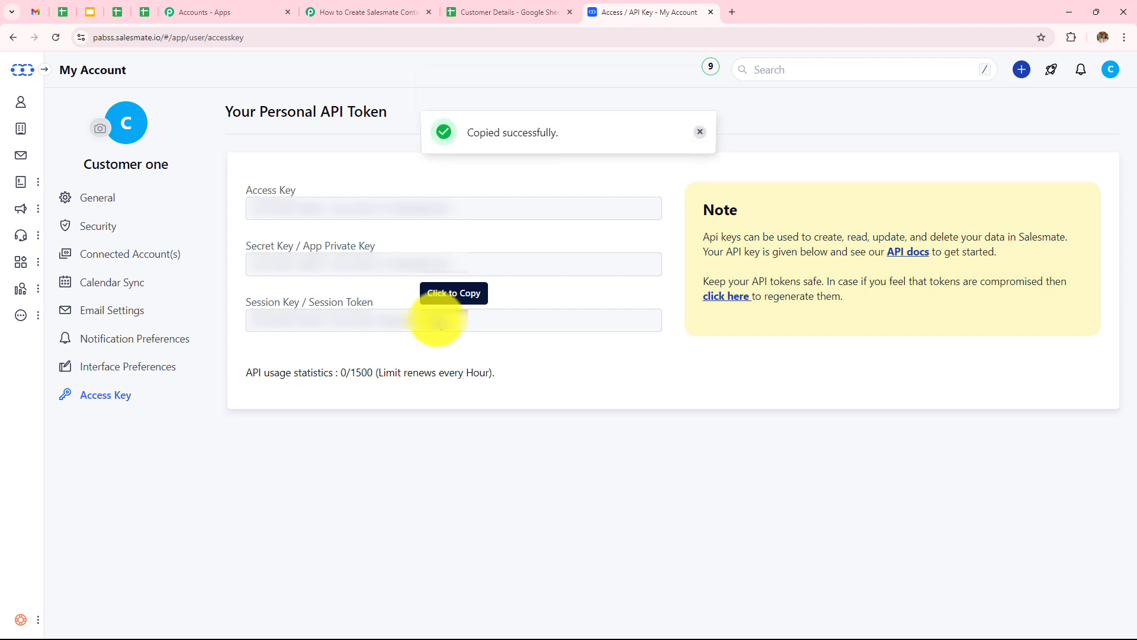
{"action": "left_click", "coordinate": [381, 11]}
{"action": "left_click", "coordinate": [618, 404]}
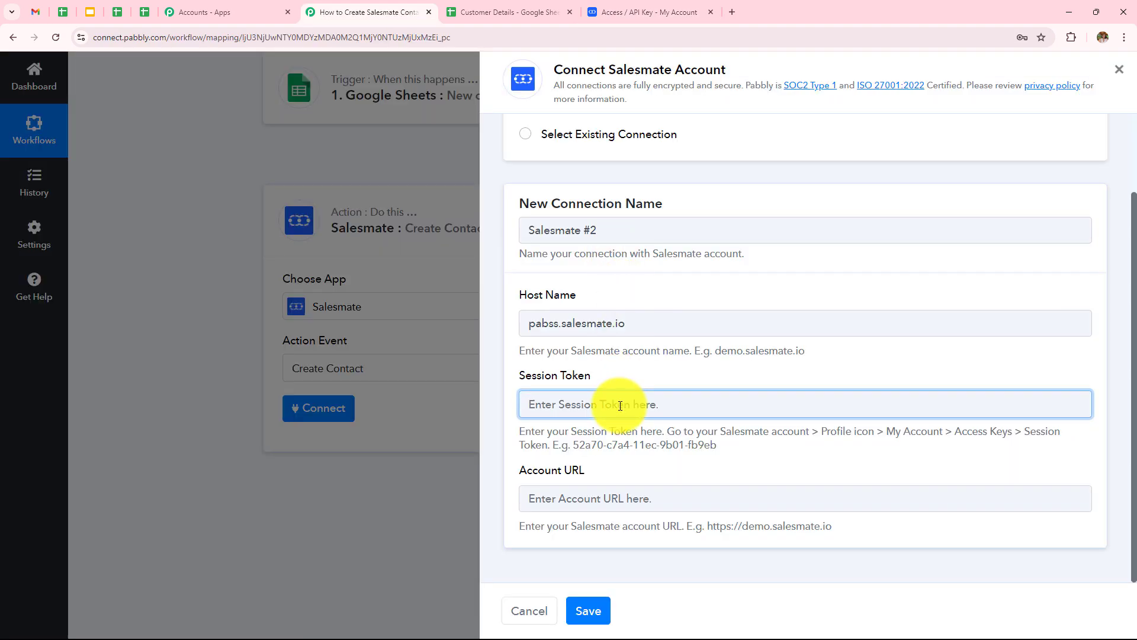
Paste the copied session token into the Session Token field.
{"action": "key", "text": "ctrl+v"}
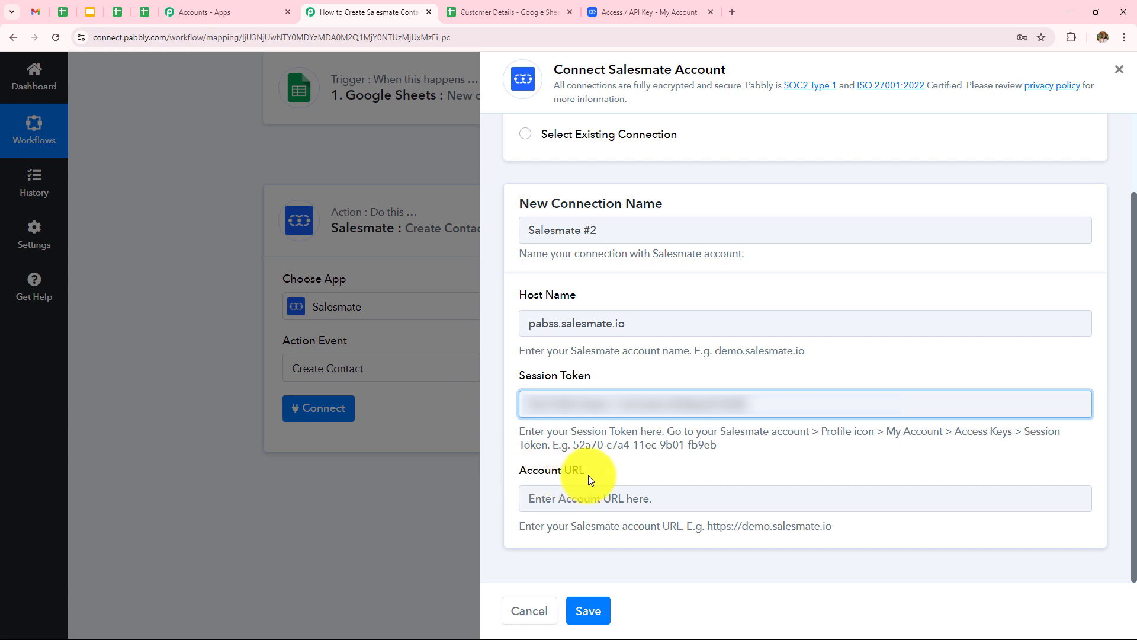
{"action": "left_click_drag", "start_coordinate": [522, 528], "coordinate": [838, 527]}
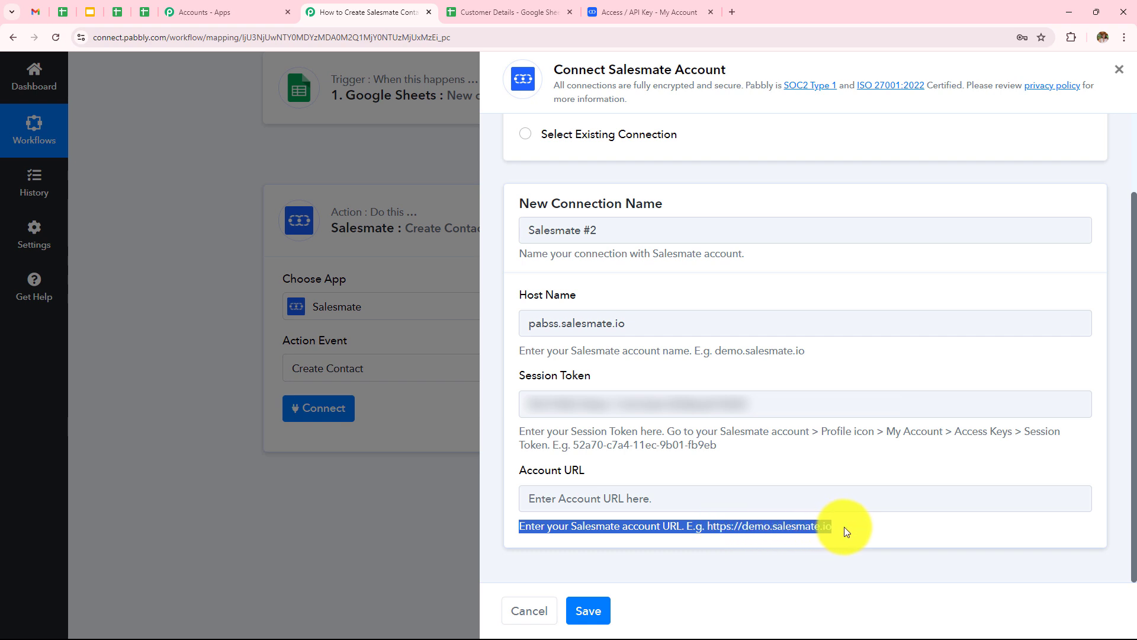
{"action": "left_click", "coordinate": [844, 527]}
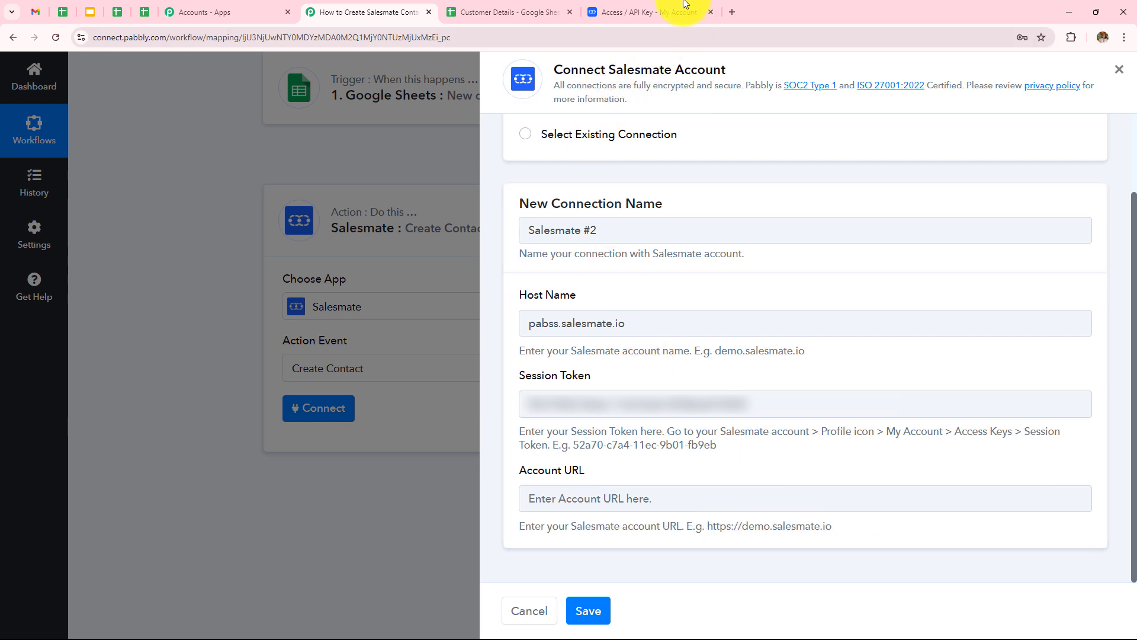
{"action": "left_click", "coordinate": [663, 12]}
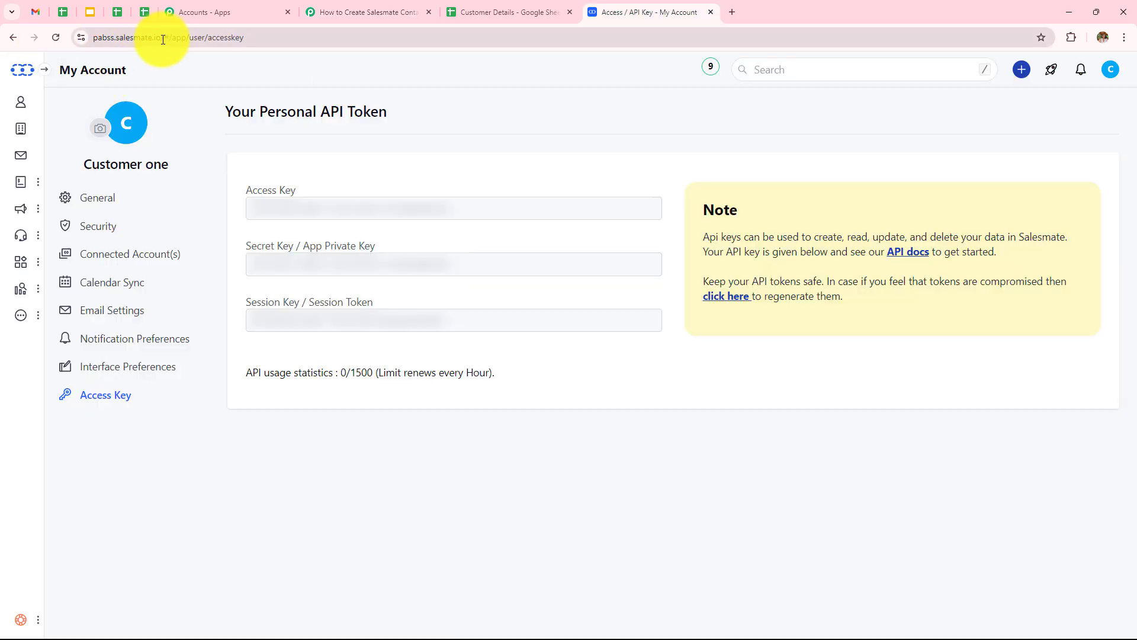
{"action": "left_click_drag", "start_coordinate": [163, 39], "coordinate": [49, 56]}
{"action": "key", "text": "ctrl+c"}
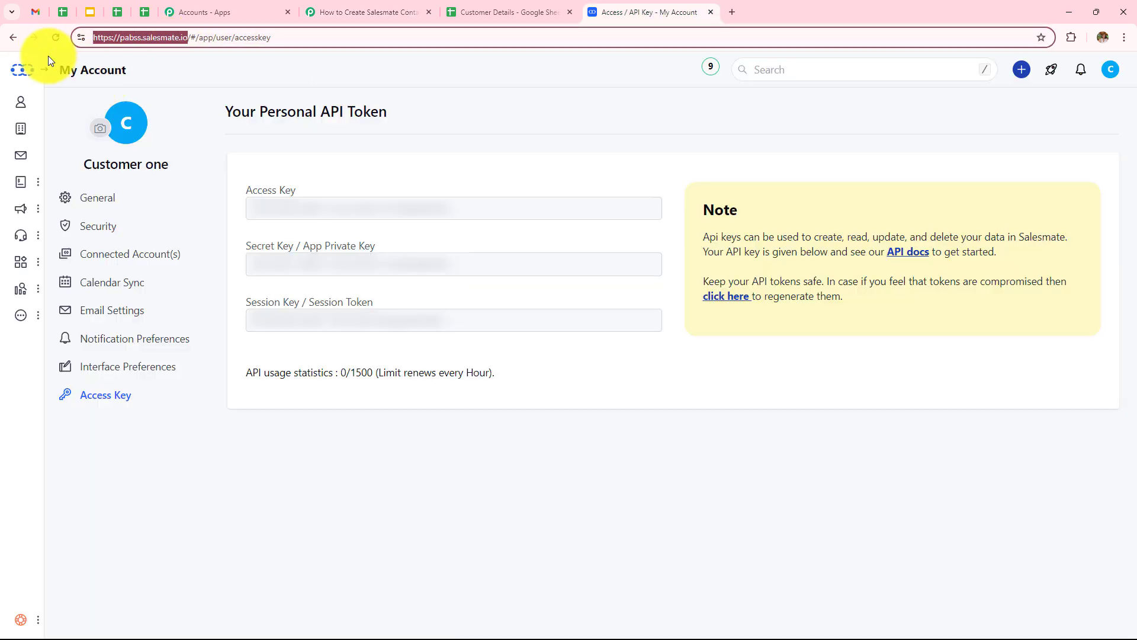
{"action": "left_click", "coordinate": [336, 7]}
{"action": "left_click", "coordinate": [638, 499]}
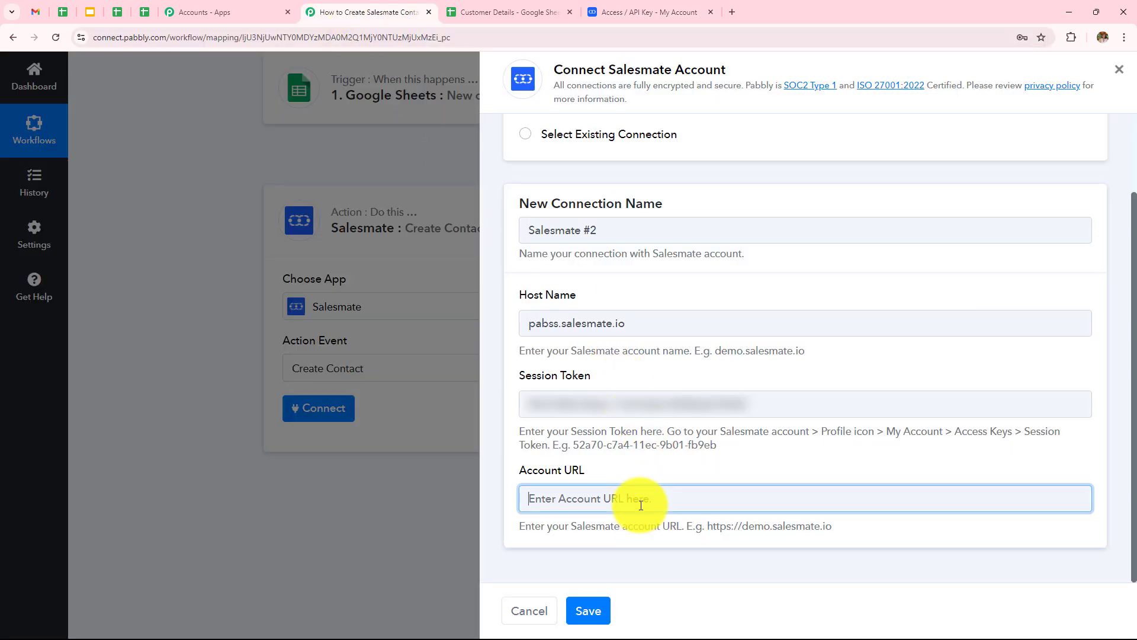
{"action": "key", "text": "ctrl+v"}
{"action": "key", "text": "BackSpace"}
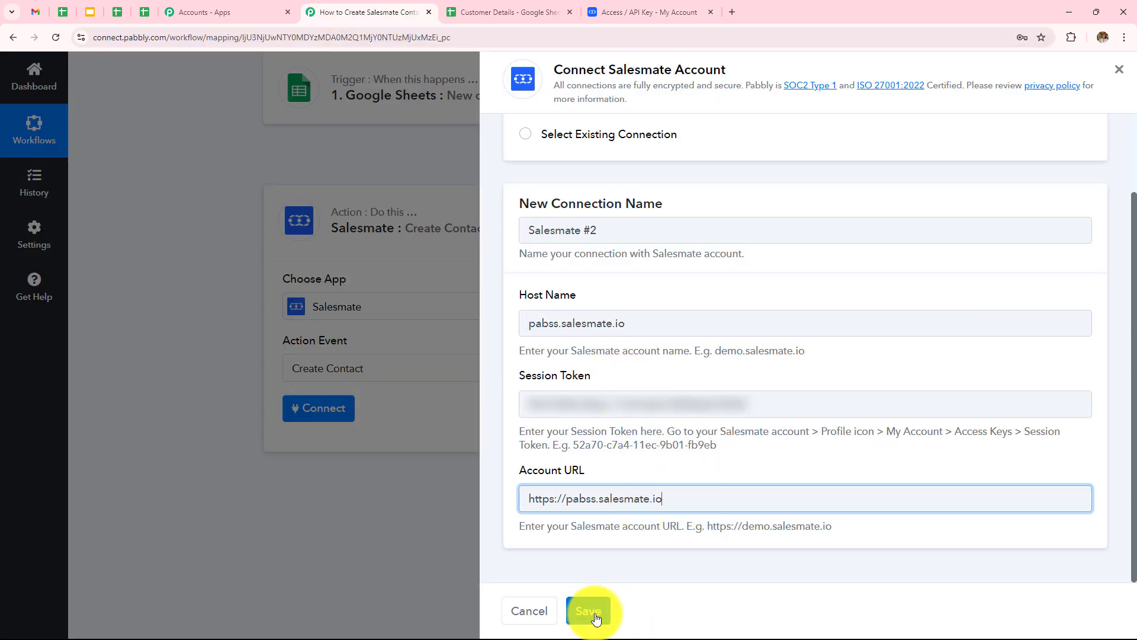
{"action": "left_click", "coordinate": [595, 616]}
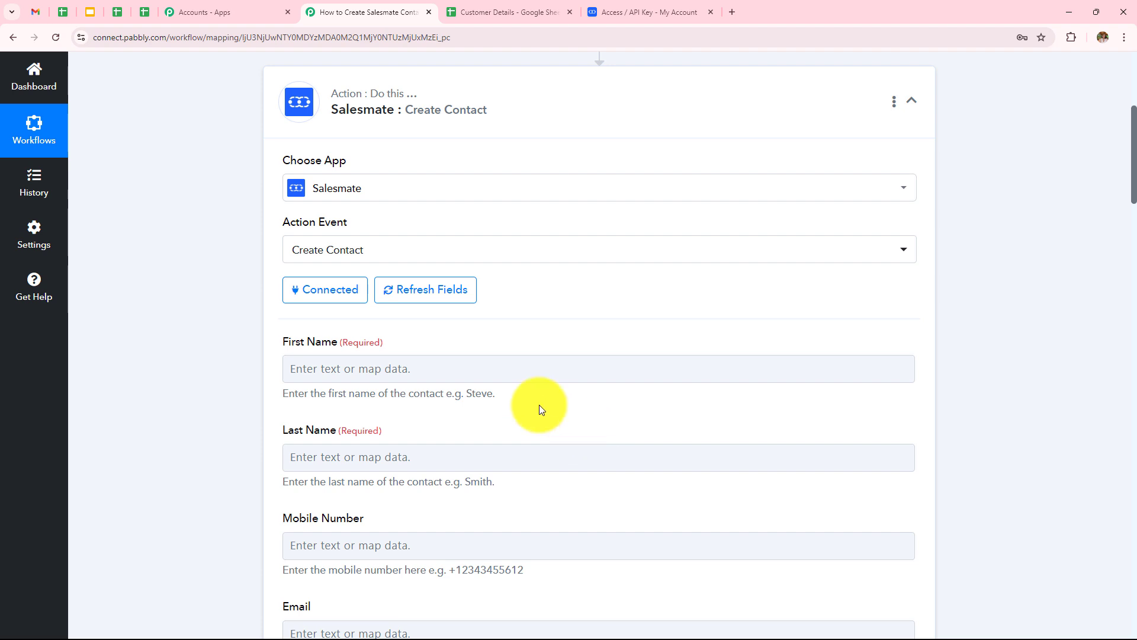
Review the Google Sheets trigger response, then open data choices for Create Contact's First Name.
{"action": "scroll", "coordinate": [538, 404], "scroll_direction": "down", "scroll_amount": 2}
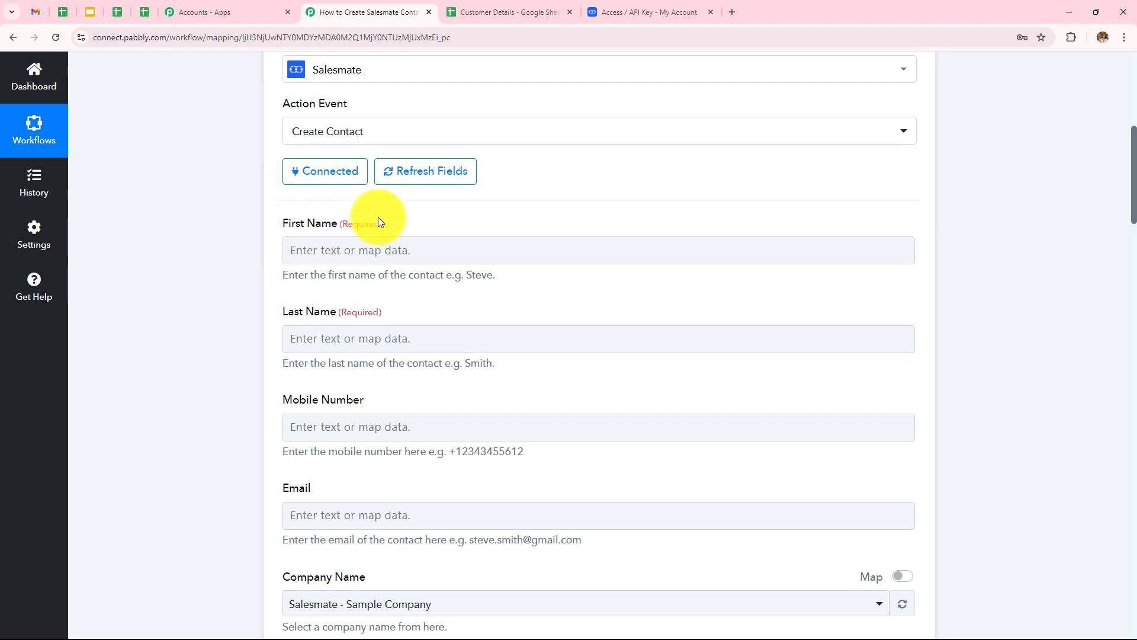
{"action": "left_click", "coordinate": [396, 249]}
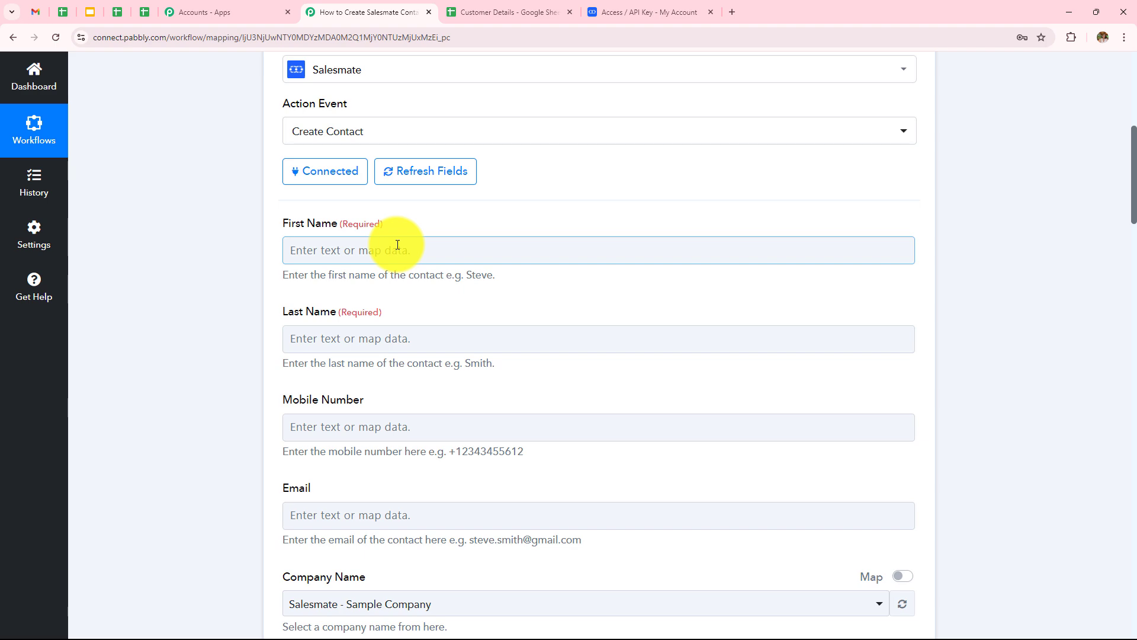
{"action": "scroll", "coordinate": [397, 244], "scroll_direction": "up", "scroll_amount": 6}
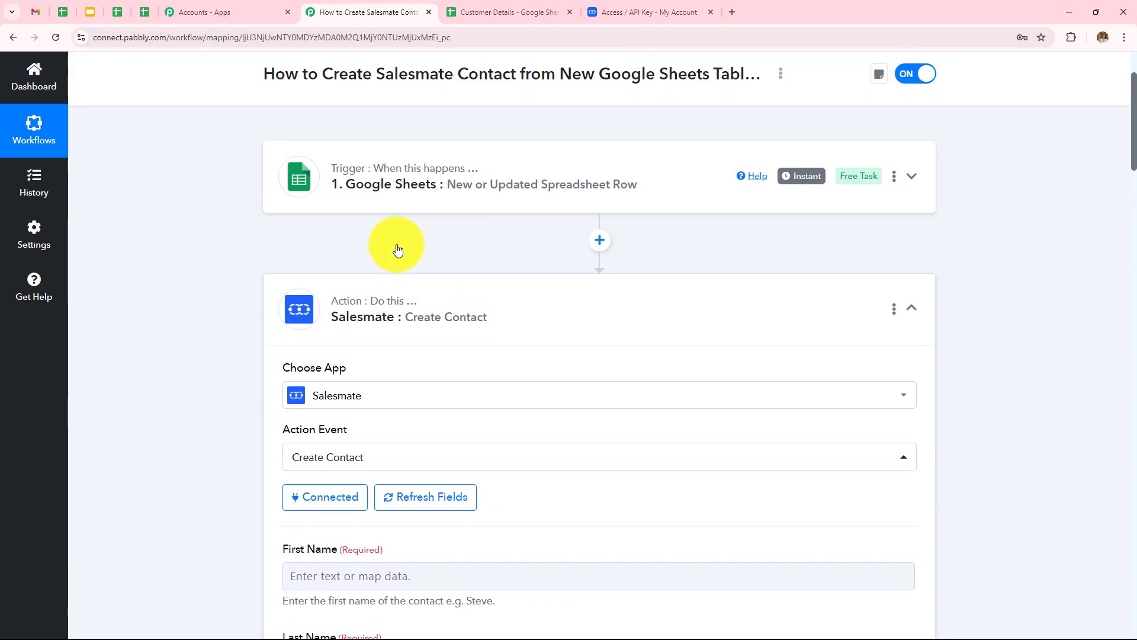
{"action": "left_click", "coordinate": [418, 214]}
{"action": "scroll", "coordinate": [450, 271], "scroll_direction": "down", "scroll_amount": 10}
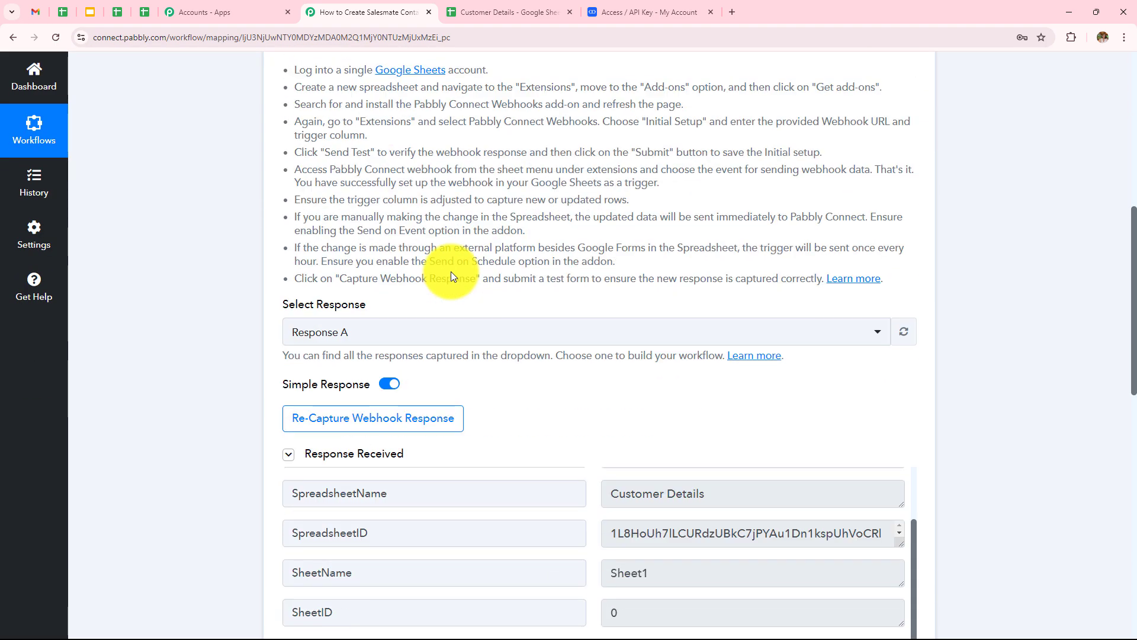
{"action": "scroll", "coordinate": [665, 439], "scroll_direction": "down", "scroll_amount": 3}
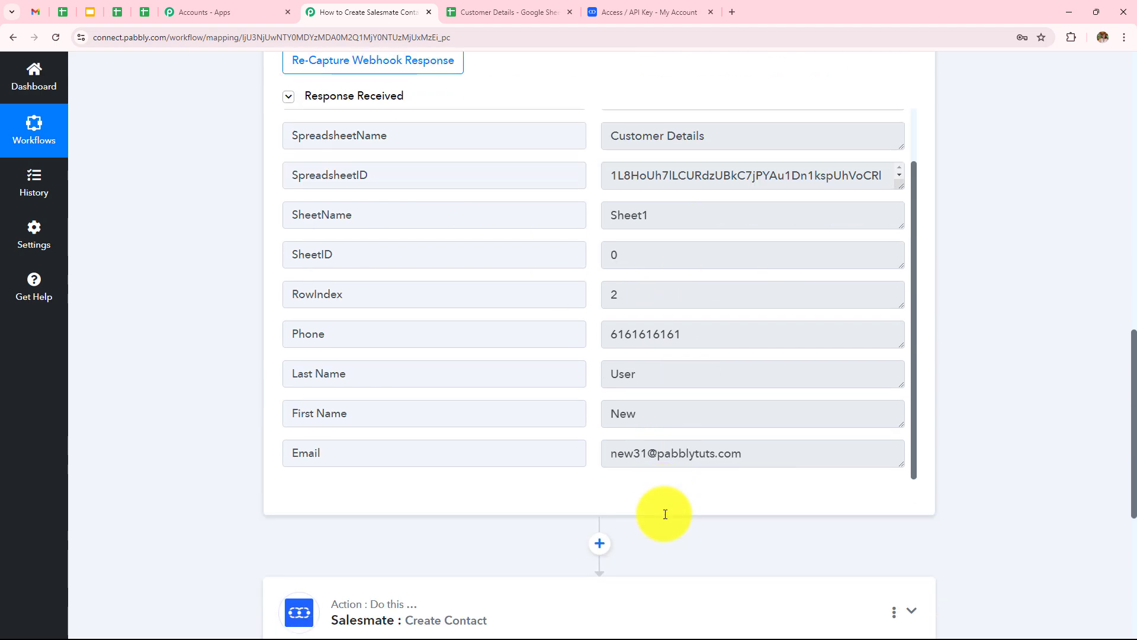
{"action": "scroll", "coordinate": [665, 343], "scroll_direction": "down", "scroll_amount": 2}
{"action": "left_click", "coordinate": [567, 476]}
{"action": "scroll", "coordinate": [541, 434], "scroll_direction": "down", "scroll_amount": 12}
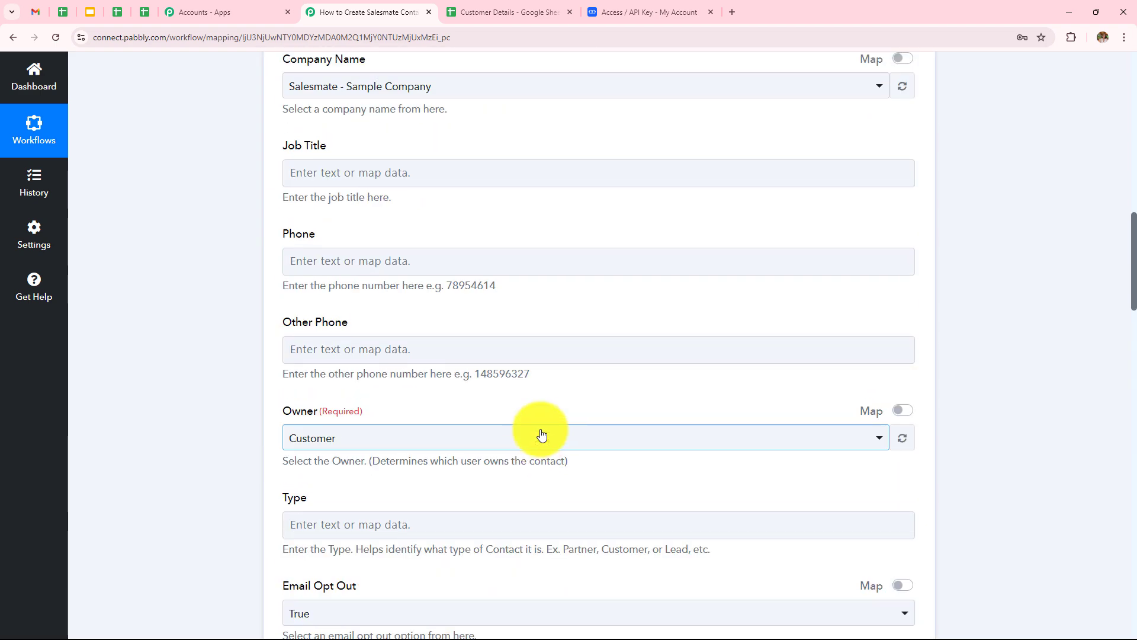
{"action": "scroll", "coordinate": [541, 432], "scroll_direction": "up", "scroll_amount": 14}
{"action": "left_click", "coordinate": [399, 487]}
Map First Name and Last Name to the sheet row's First Name and Last Name values.
{"action": "scroll", "coordinate": [414, 474], "scroll_direction": "down", "scroll_amount": 3}
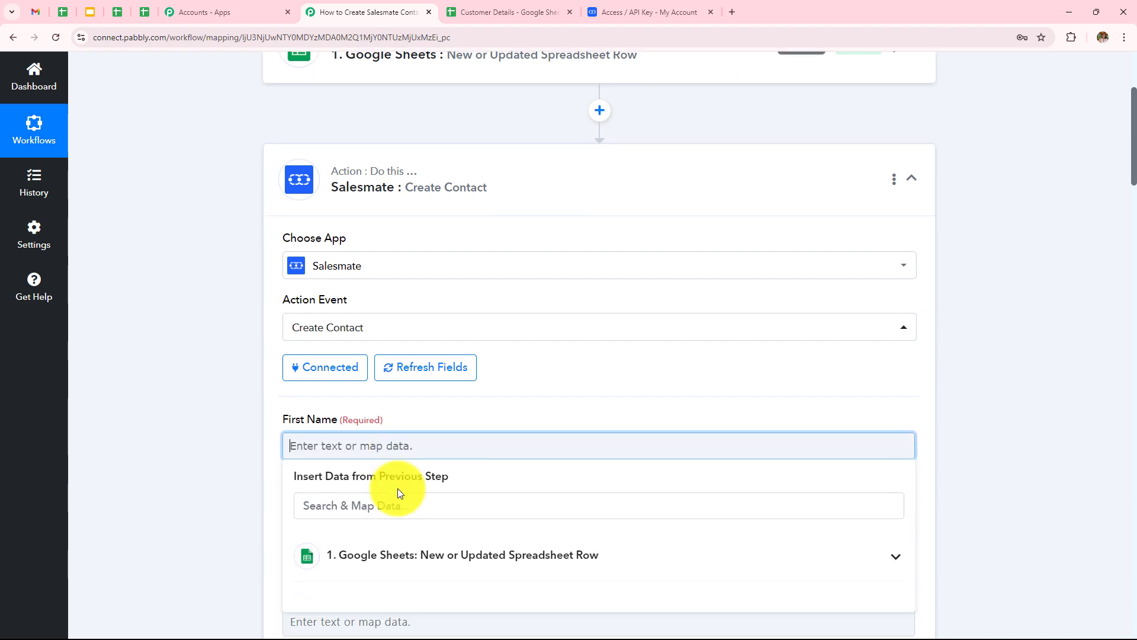
{"action": "left_click", "coordinate": [437, 418]}
{"action": "scroll", "coordinate": [441, 492], "scroll_direction": "down", "scroll_amount": 2}
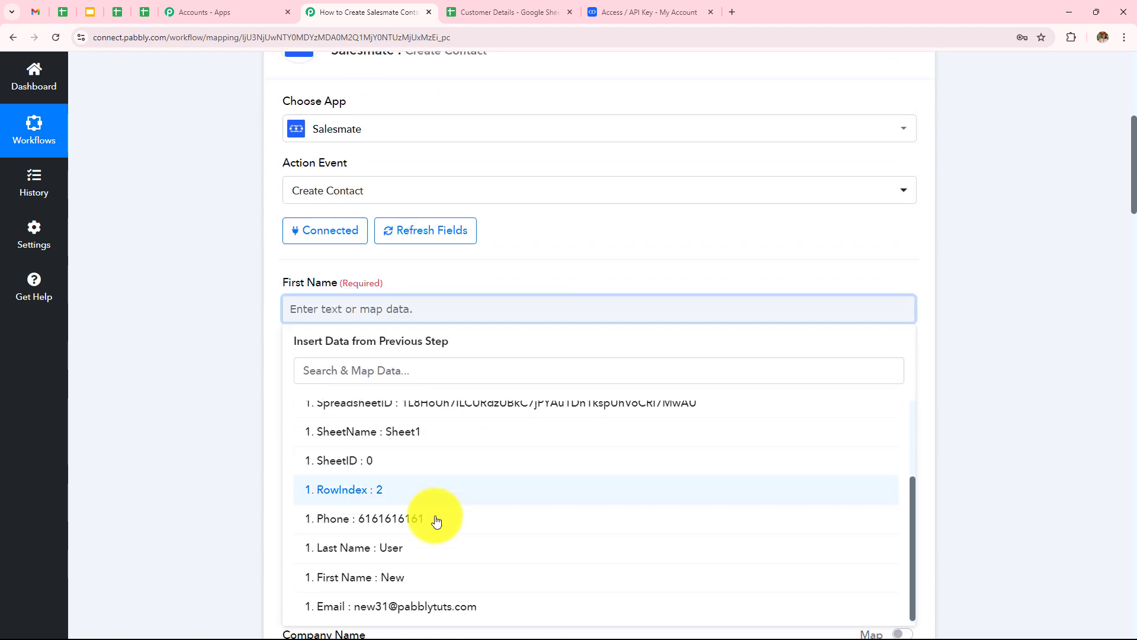
{"action": "left_click", "coordinate": [322, 577]}
{"action": "left_click", "coordinate": [240, 430]}
{"action": "scroll", "coordinate": [274, 393], "scroll_direction": "down", "scroll_amount": 1}
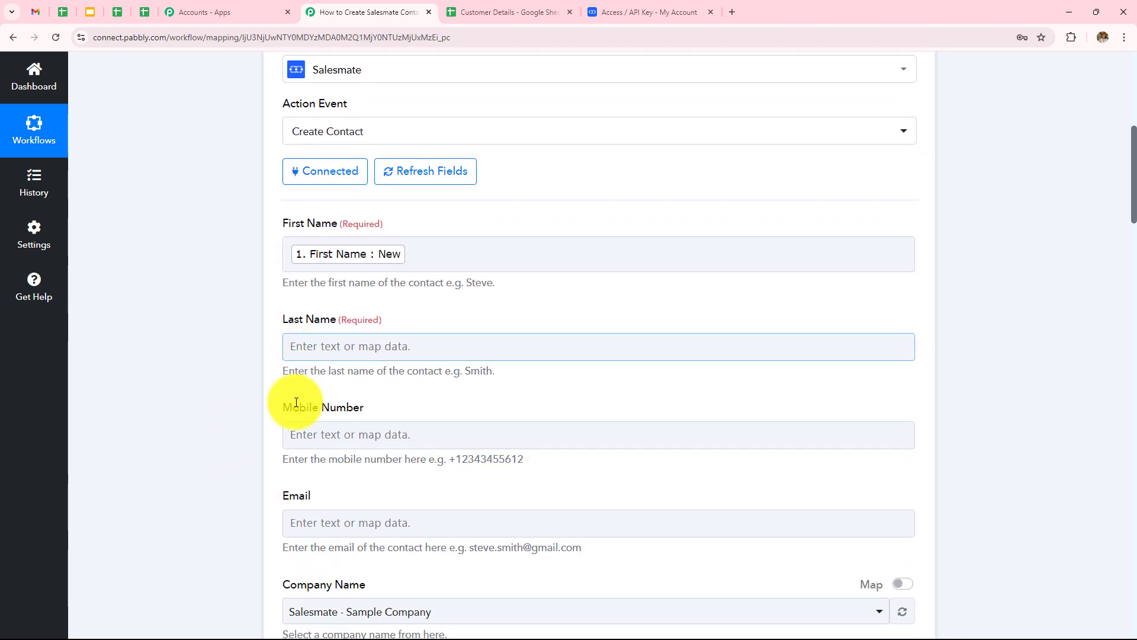
{"action": "left_click", "coordinate": [368, 346]}
{"action": "left_click", "coordinate": [412, 457]}
{"action": "scroll", "coordinate": [436, 505], "scroll_direction": "down", "scroll_amount": 3}
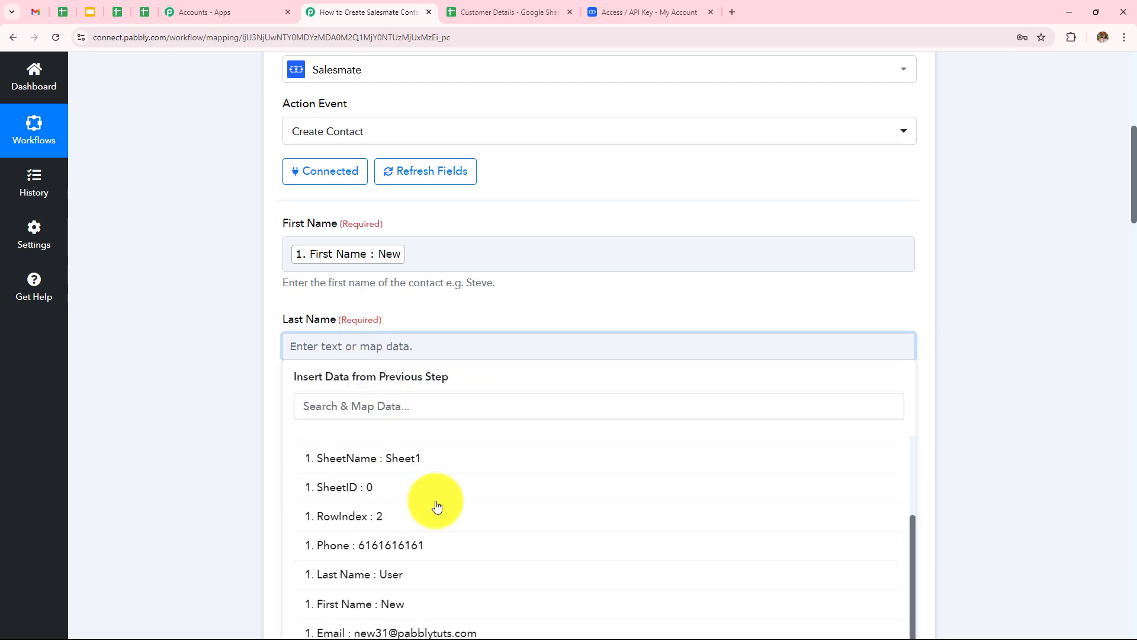
{"action": "left_click", "coordinate": [332, 575]}
{"action": "left_click", "coordinate": [200, 382]}
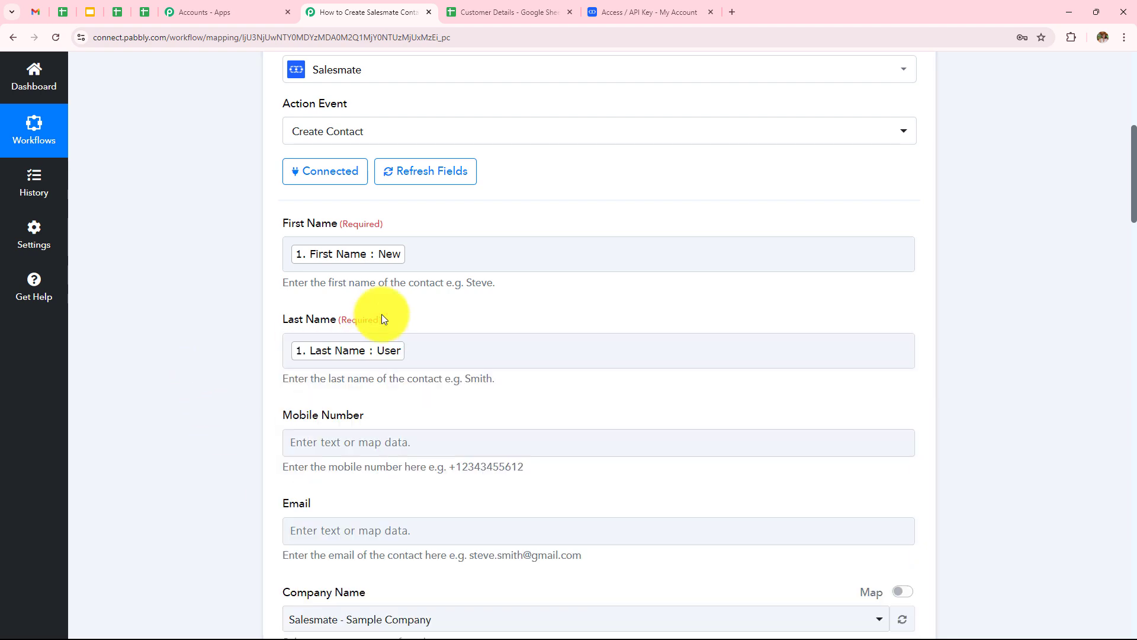
Map Mobile Number to the sheet's Phone and Email to the sheet's Email.
{"action": "scroll", "coordinate": [382, 308], "scroll_direction": "down", "scroll_amount": 3}
{"action": "left_click", "coordinate": [395, 264]}
{"action": "left_click", "coordinate": [437, 375]}
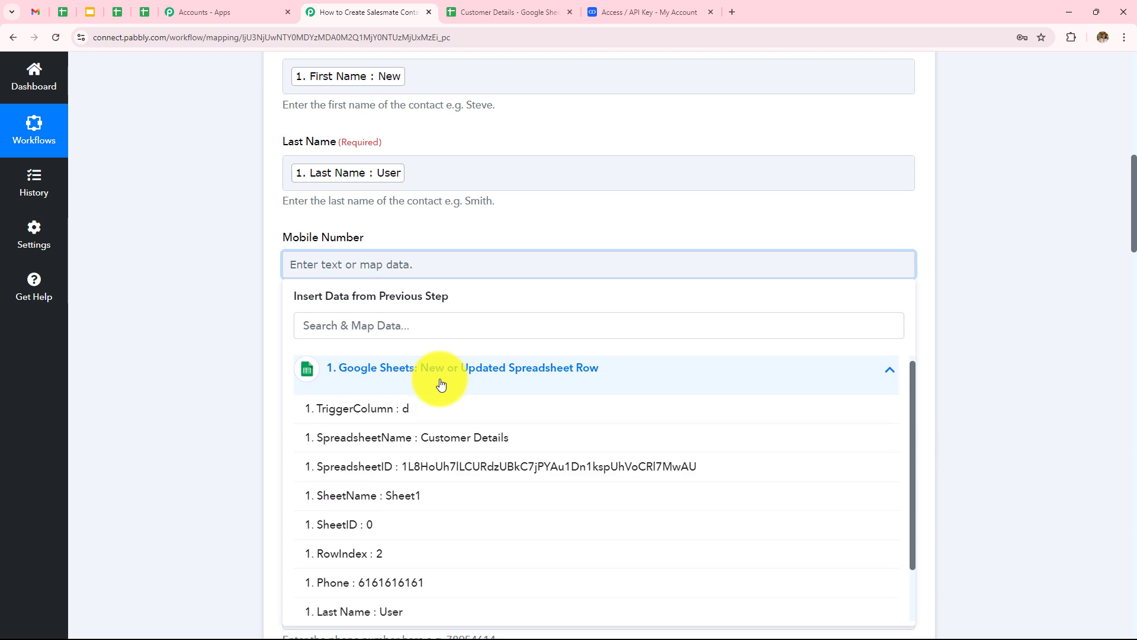
{"action": "scroll", "coordinate": [355, 521], "scroll_direction": "down", "scroll_amount": 1}
{"action": "left_click", "coordinate": [399, 532]}
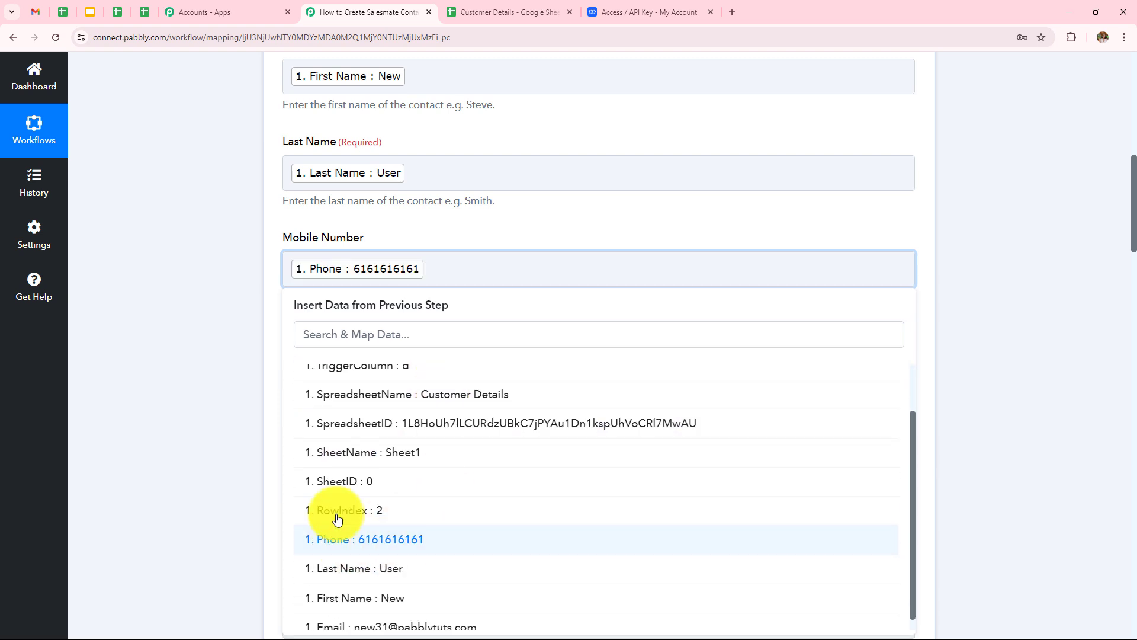
{"action": "left_click", "coordinate": [191, 380]}
{"action": "scroll", "coordinate": [544, 298], "scroll_direction": "down", "scroll_amount": 1}
{"action": "left_click", "coordinate": [393, 299]}
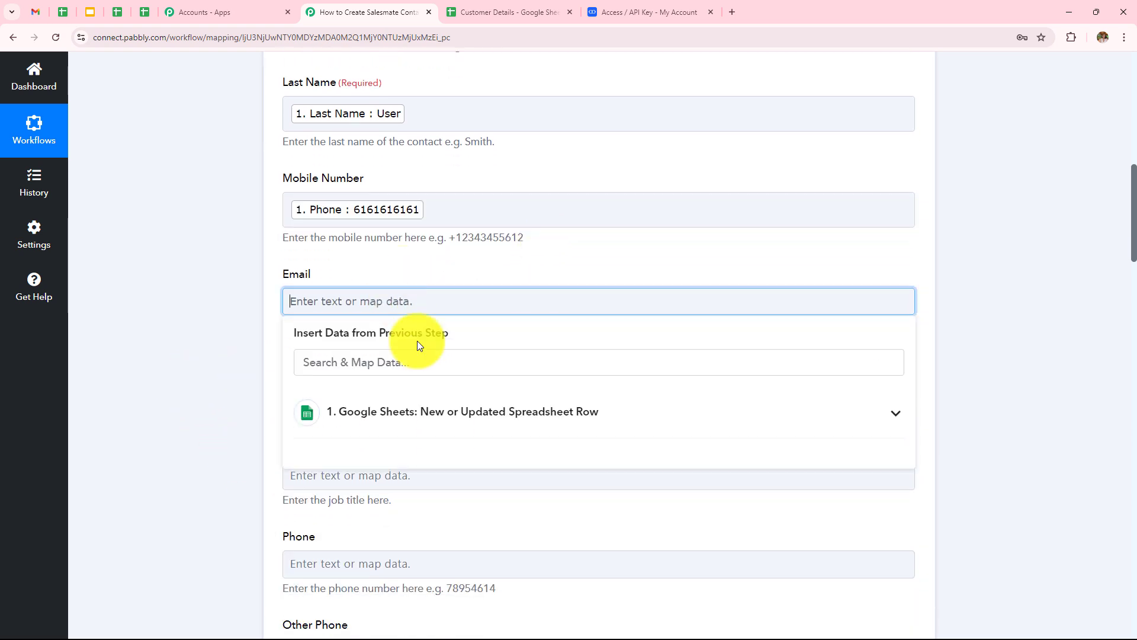
{"action": "left_click", "coordinate": [442, 411]}
{"action": "scroll", "coordinate": [502, 324], "scroll_direction": "down", "scroll_amount": 1}
{"action": "scroll", "coordinate": [502, 323], "scroll_direction": "down", "scroll_amount": 2}
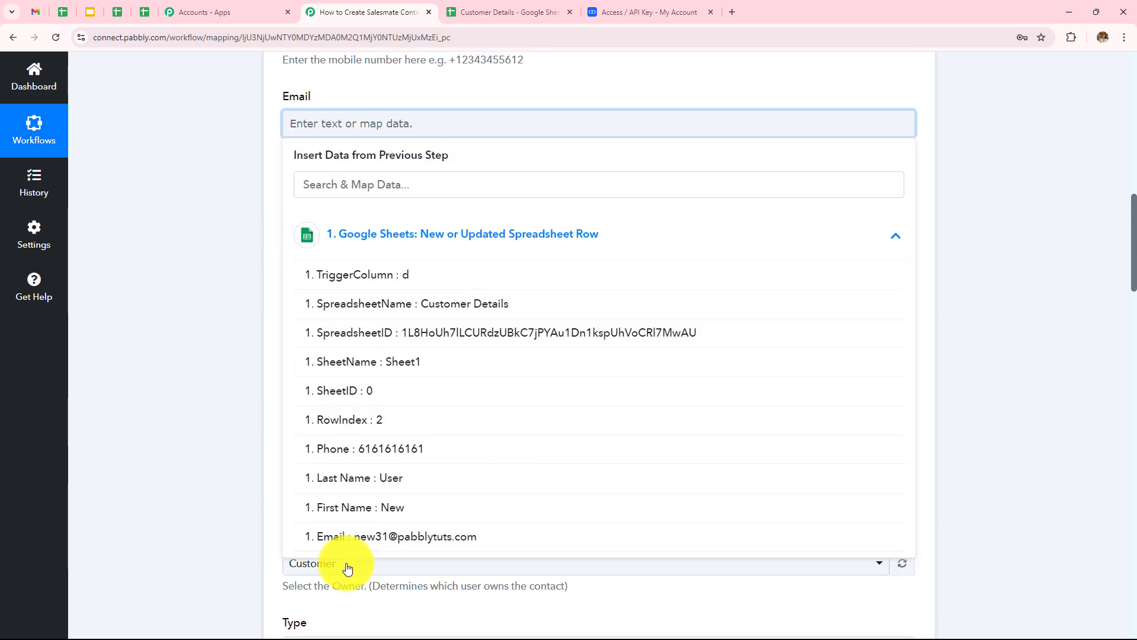
{"action": "left_click", "coordinate": [381, 540]}
{"action": "left_click", "coordinate": [235, 322]}
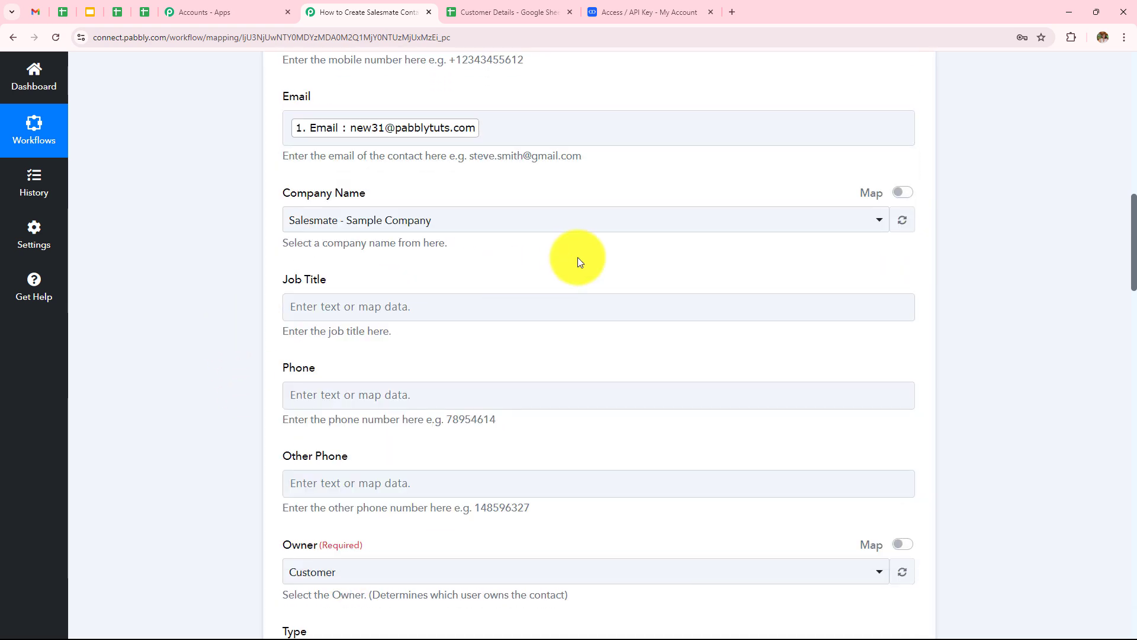
{"action": "scroll", "coordinate": [578, 257], "scroll_direction": "down", "scroll_amount": 3}
Keep Customer as the contact owner and review the remaining contact fields.
{"action": "left_click", "coordinate": [297, 117]}
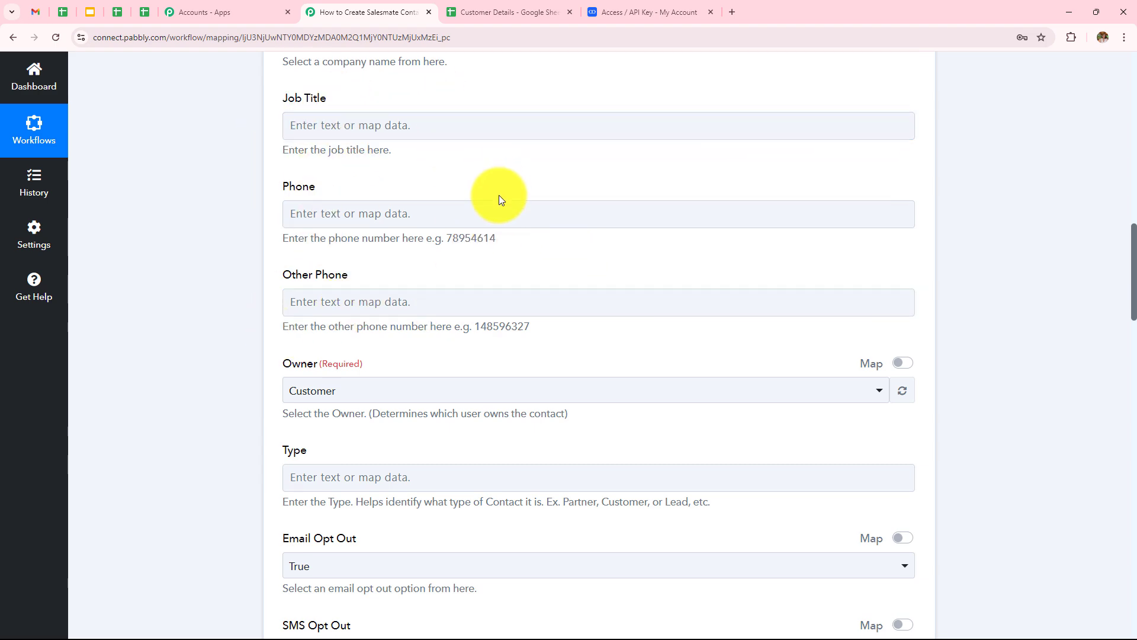
{"action": "scroll", "coordinate": [499, 196], "scroll_direction": "down", "scroll_amount": 5}
{"action": "left_click", "coordinate": [301, 91]}
{"action": "left_click", "coordinate": [282, 74]}
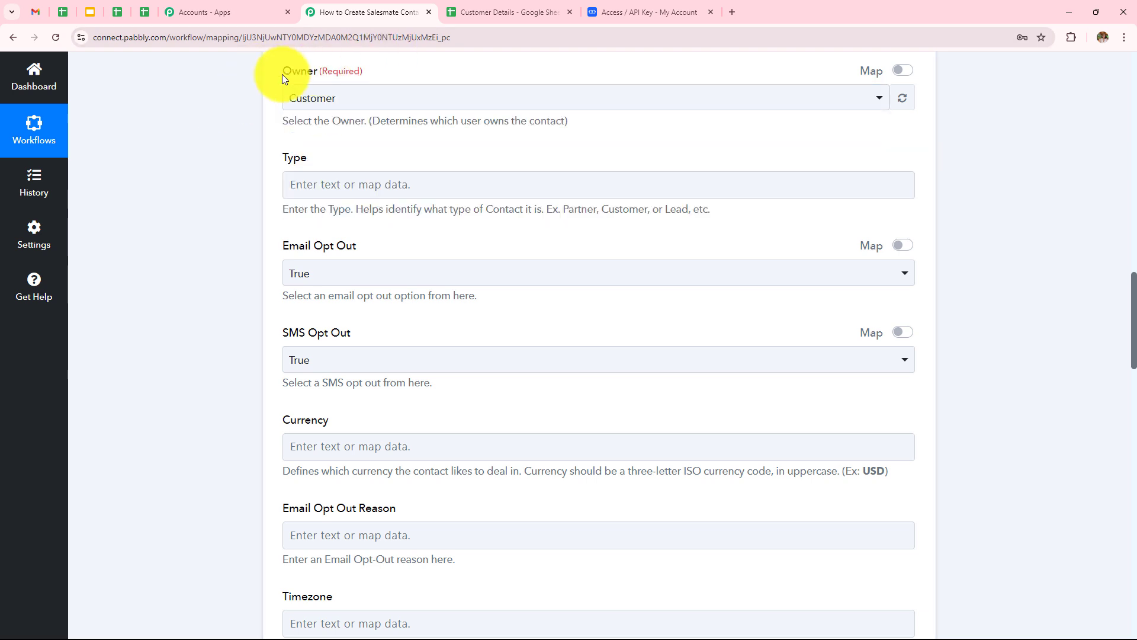
{"action": "left_click", "coordinate": [335, 96]}
{"action": "left_click", "coordinate": [332, 169]}
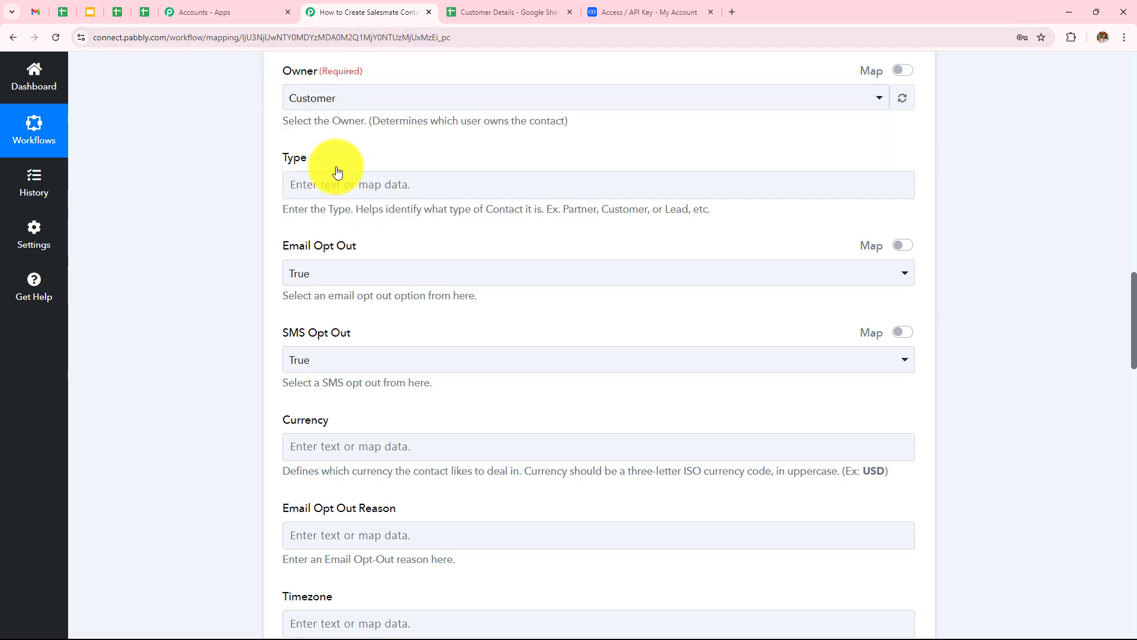
{"action": "scroll", "coordinate": [374, 215], "scroll_direction": "down", "scroll_amount": 2}
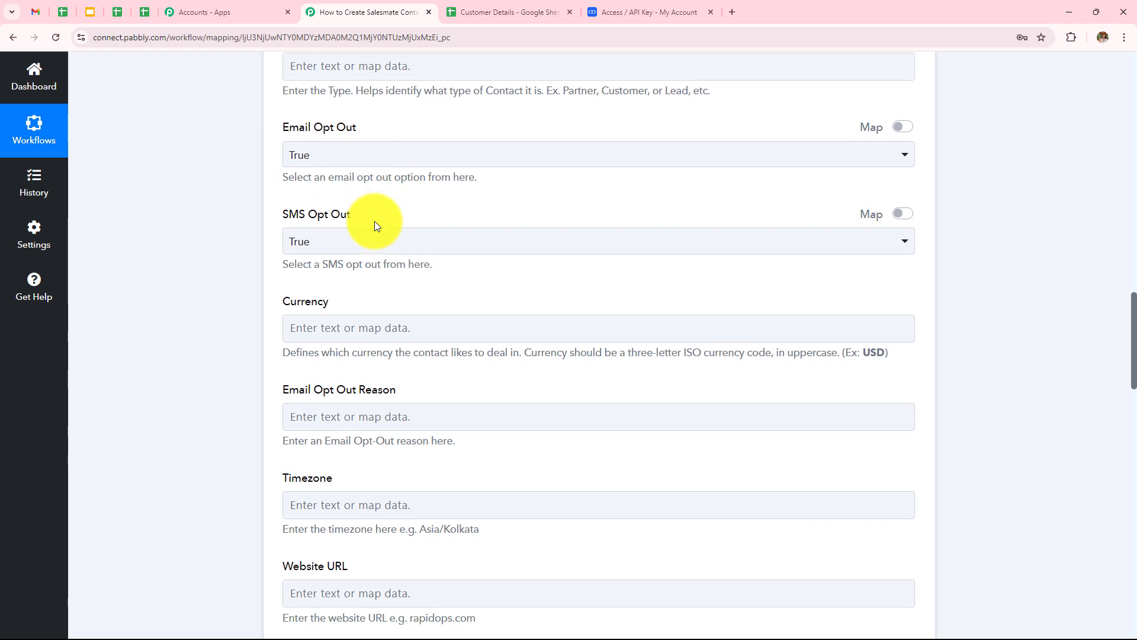
{"action": "left_click", "coordinate": [397, 406]}
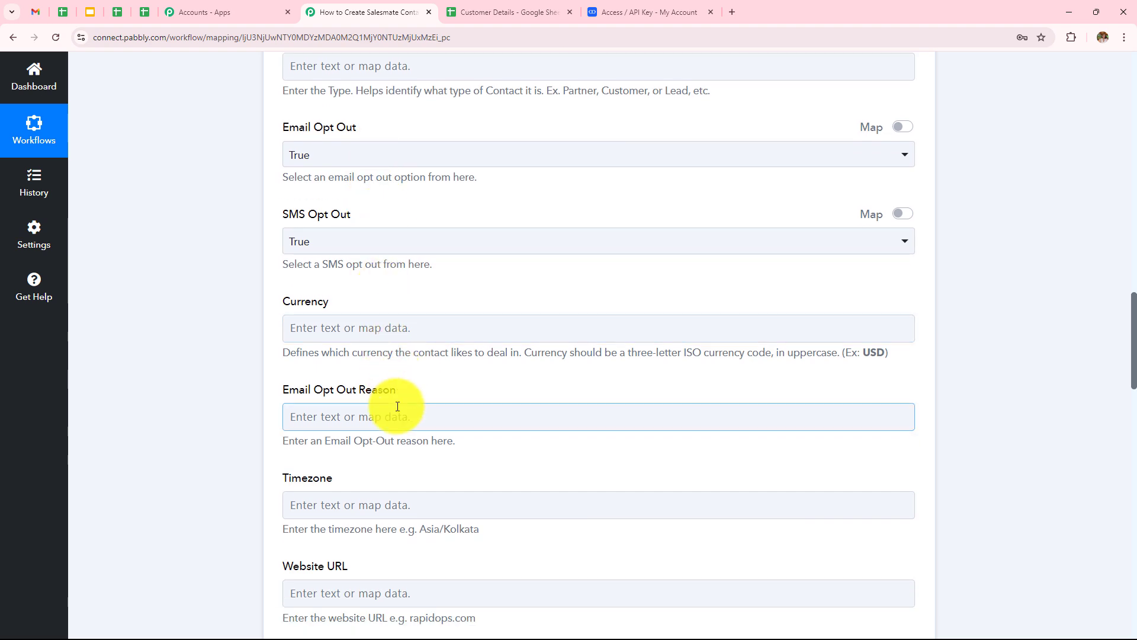
{"action": "scroll", "coordinate": [398, 338], "scroll_direction": "down", "scroll_amount": 4}
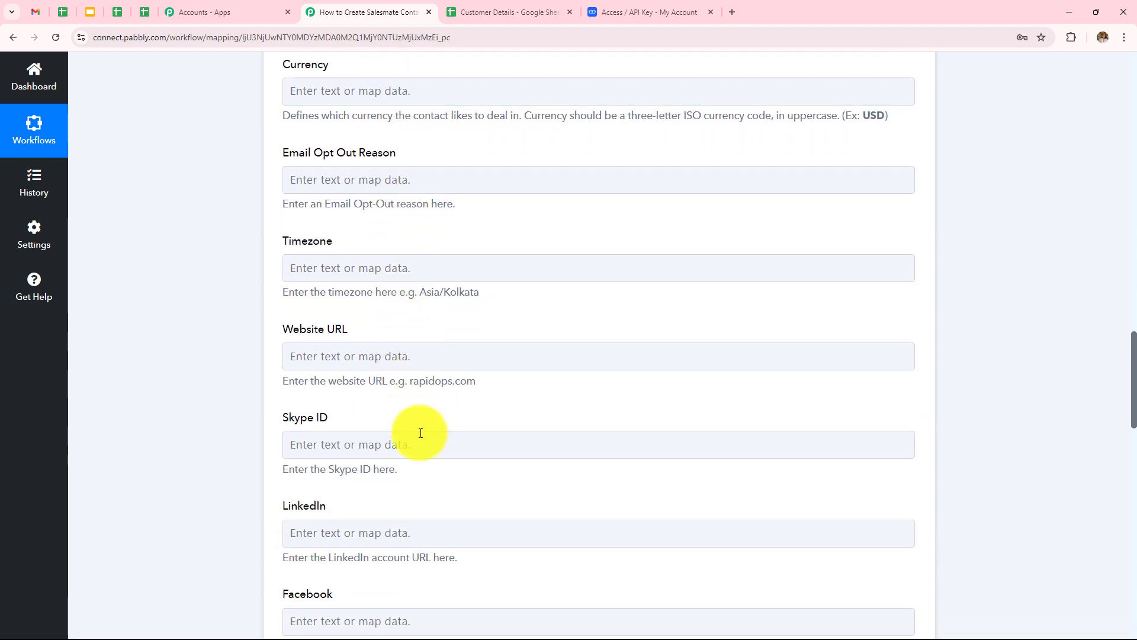
{"action": "scroll", "coordinate": [420, 433], "scroll_direction": "down", "scroll_amount": 3}
{"action": "left_click", "coordinate": [420, 433]}
{"action": "scroll", "coordinate": [420, 433], "scroll_direction": "down", "scroll_amount": 5}
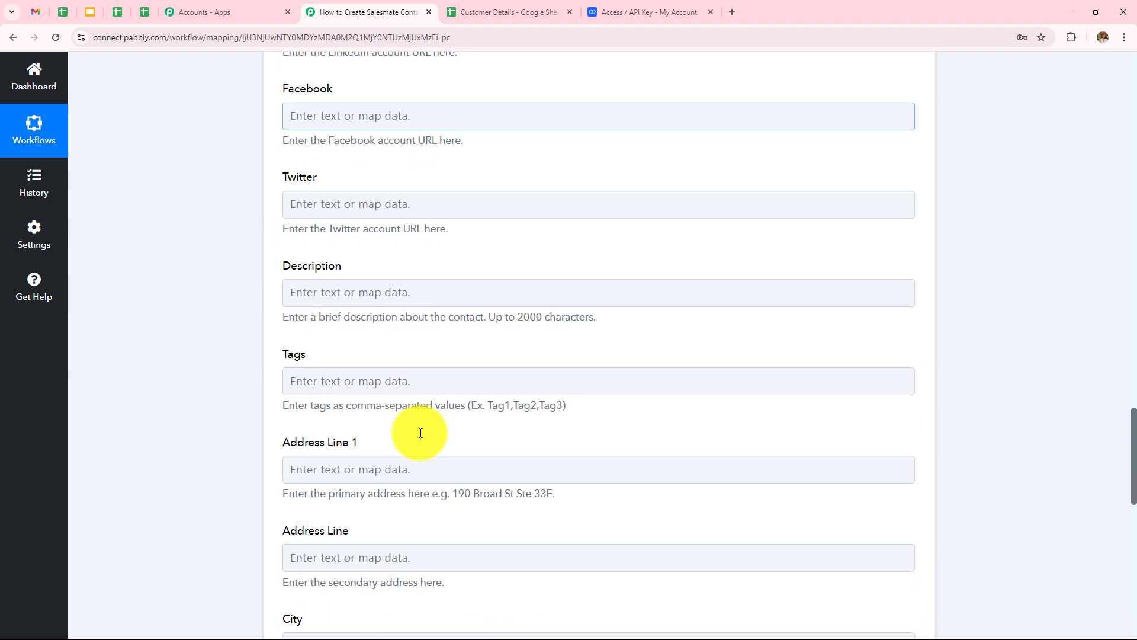
{"action": "scroll", "coordinate": [420, 433], "scroll_direction": "down", "scroll_amount": 2}
{"action": "scroll", "coordinate": [421, 433], "scroll_direction": "up", "scroll_amount": 12}
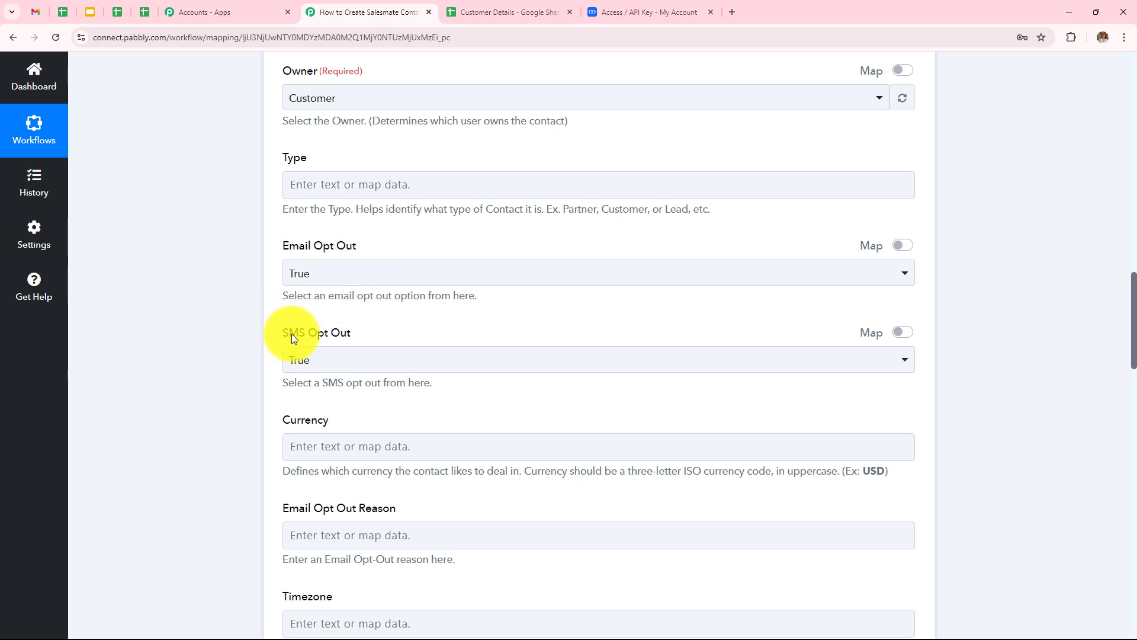
Set both Email Opt Out and SMS Opt Out to True.
{"action": "left_click_drag", "start_coordinate": [278, 299], "coordinate": [395, 308]}
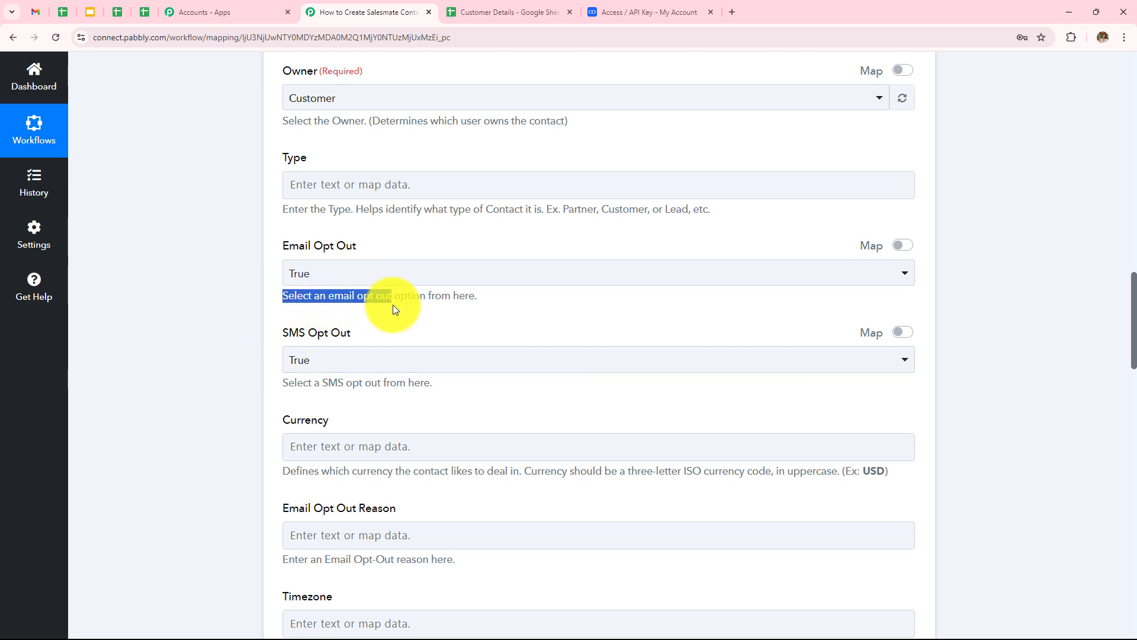
{"action": "left_click", "coordinate": [336, 273]}
{"action": "left_click", "coordinate": [304, 348]}
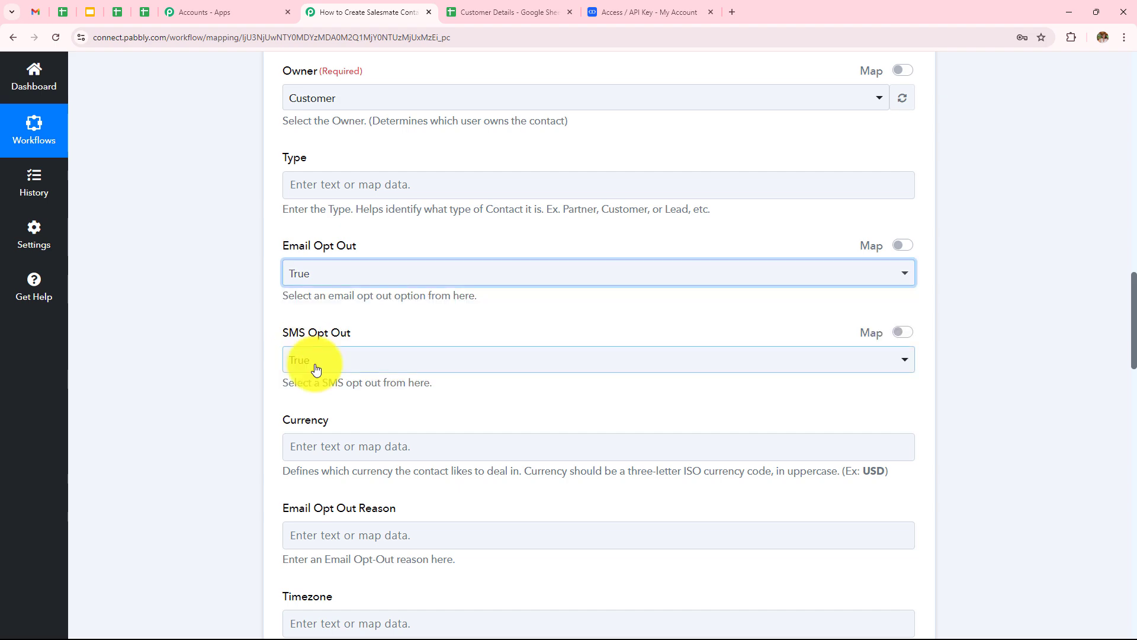
{"action": "left_click", "coordinate": [313, 362]}
{"action": "left_click", "coordinate": [329, 430]}
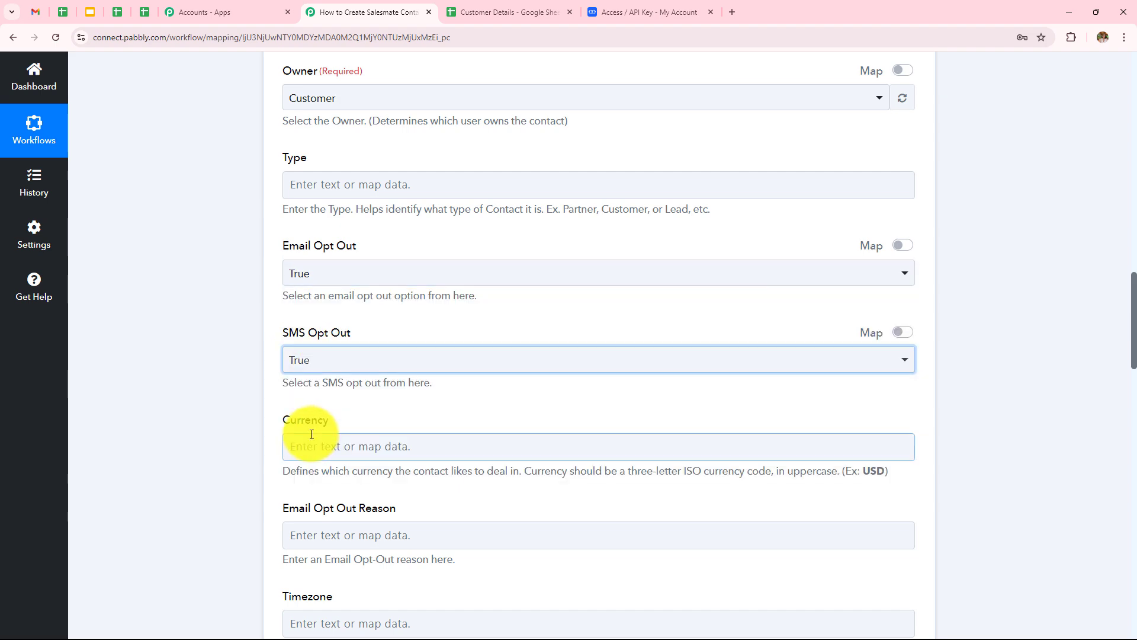
{"action": "scroll", "coordinate": [356, 350], "scroll_direction": "up", "scroll_amount": 9}
{"action": "scroll", "coordinate": [369, 320], "scroll_direction": "up", "scroll_amount": 4}
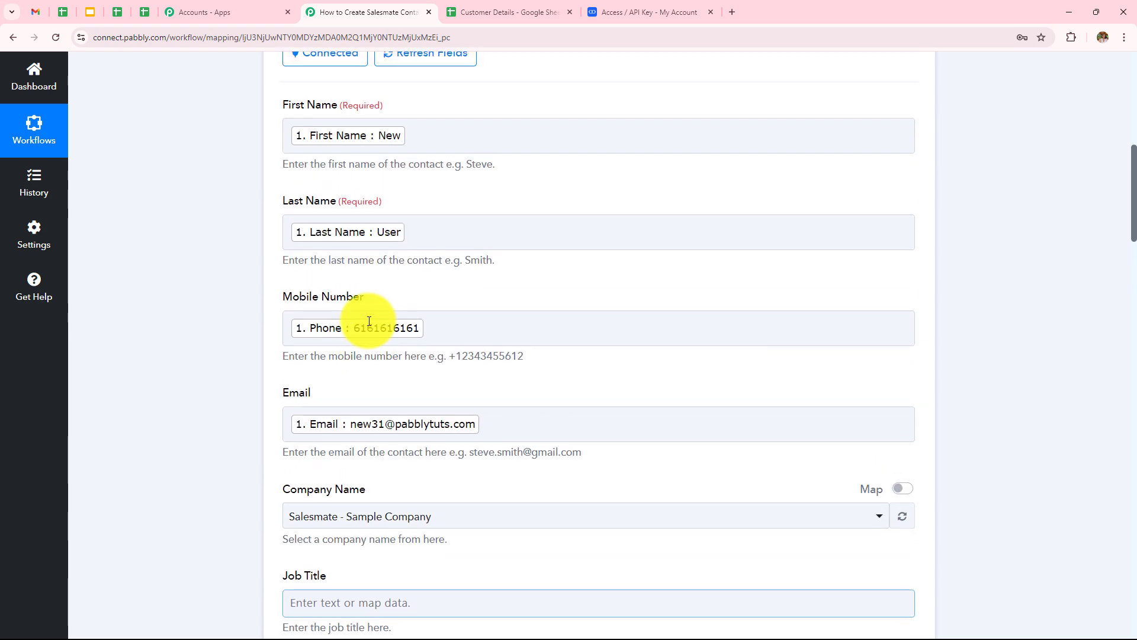
{"action": "scroll", "coordinate": [399, 158], "scroll_direction": "up", "scroll_amount": 1}
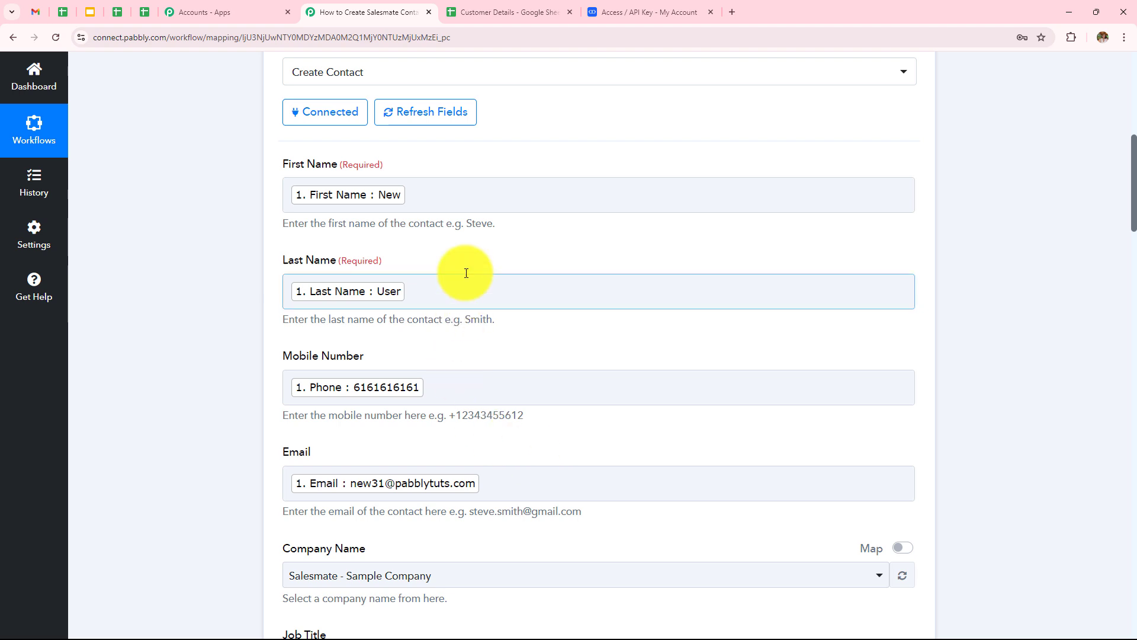
Check the mapped email and keep Salesmate - Sample Company as the company name.
{"action": "left_click", "coordinate": [512, 491]}
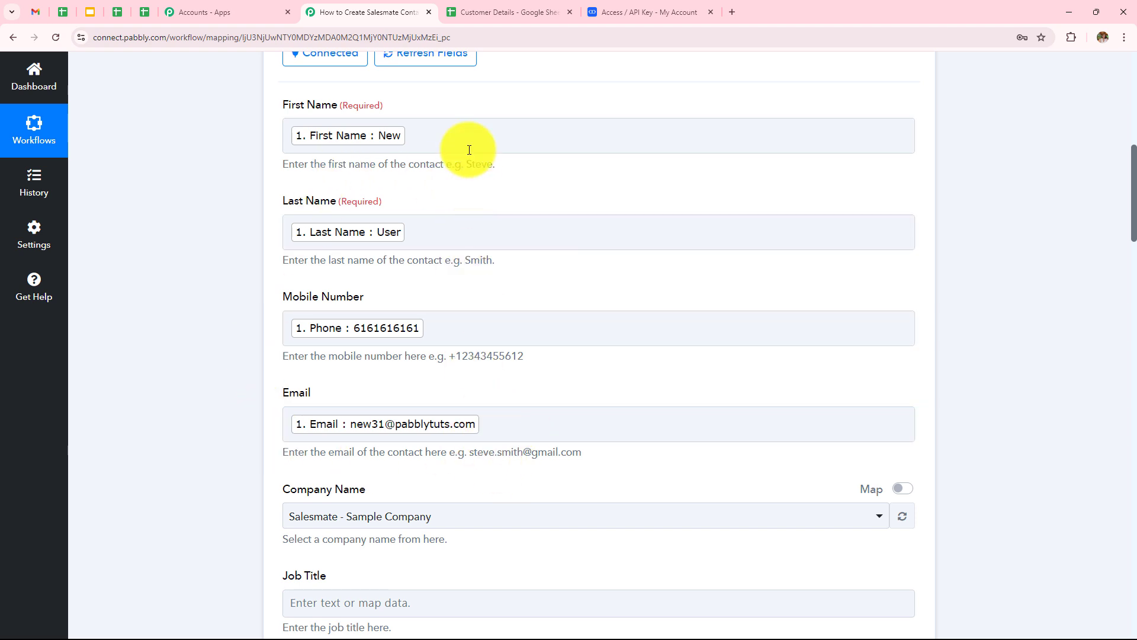
{"action": "left_click", "coordinate": [467, 517]}
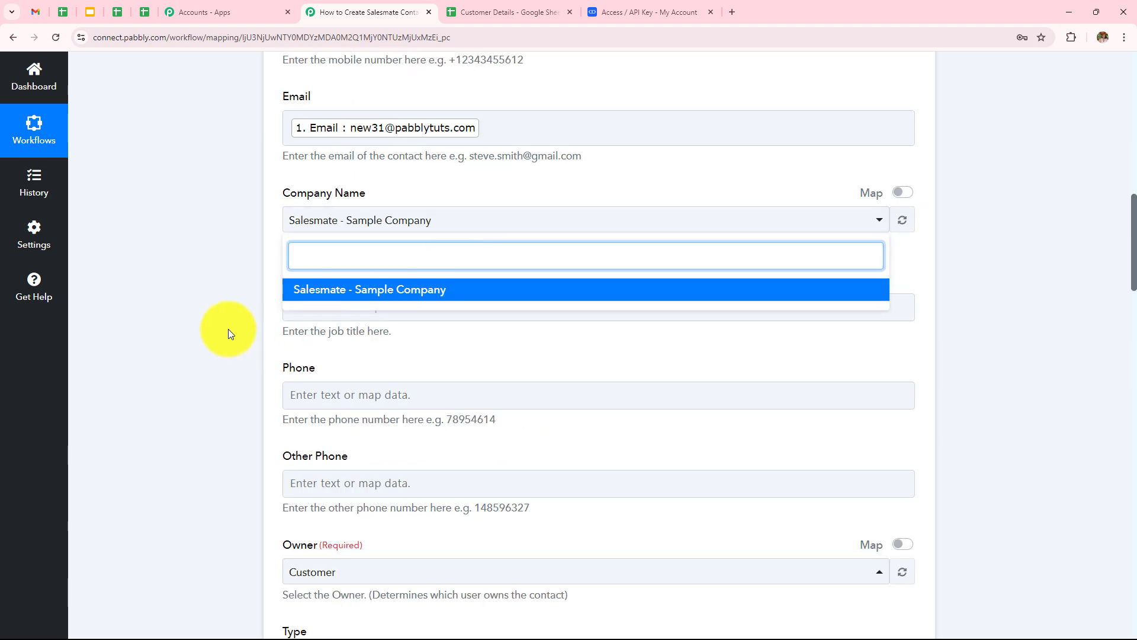
{"action": "left_click", "coordinate": [364, 299]}
{"action": "scroll", "coordinate": [442, 347], "scroll_direction": "down", "scroll_amount": 8}
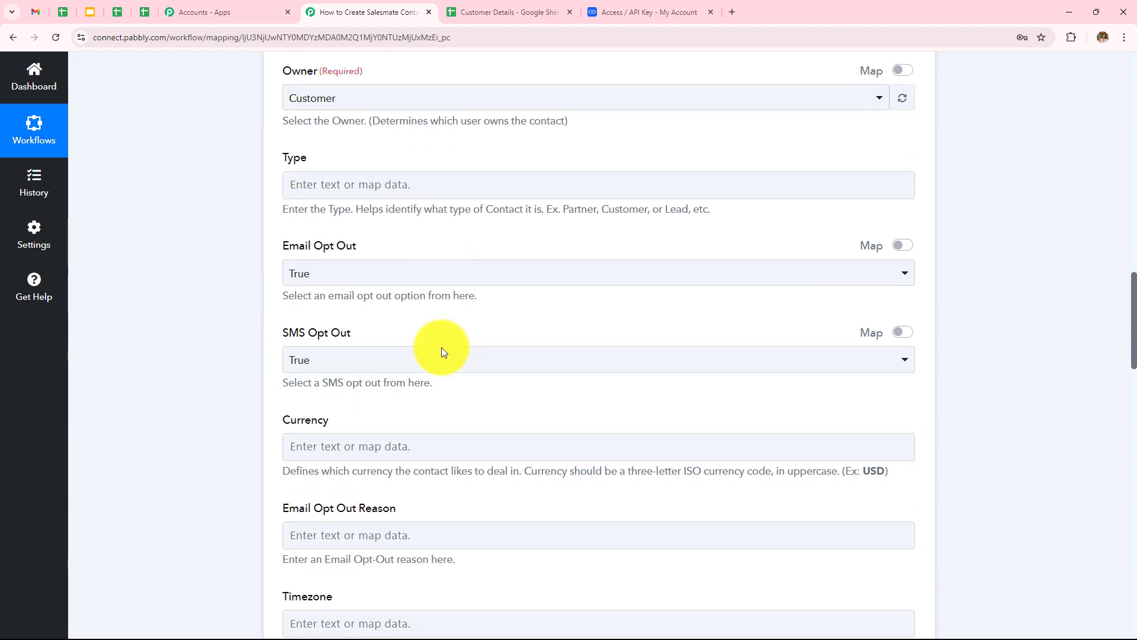
{"action": "scroll", "coordinate": [442, 347], "scroll_direction": "down", "scroll_amount": 18}
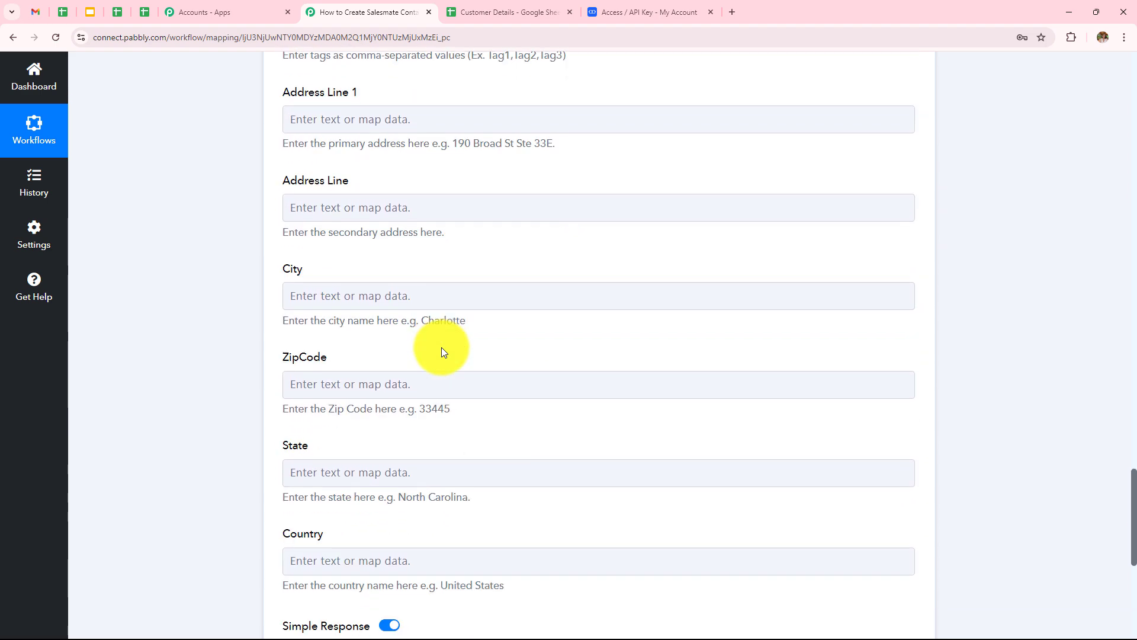
{"action": "scroll", "coordinate": [442, 347], "scroll_direction": "down", "scroll_amount": 5}
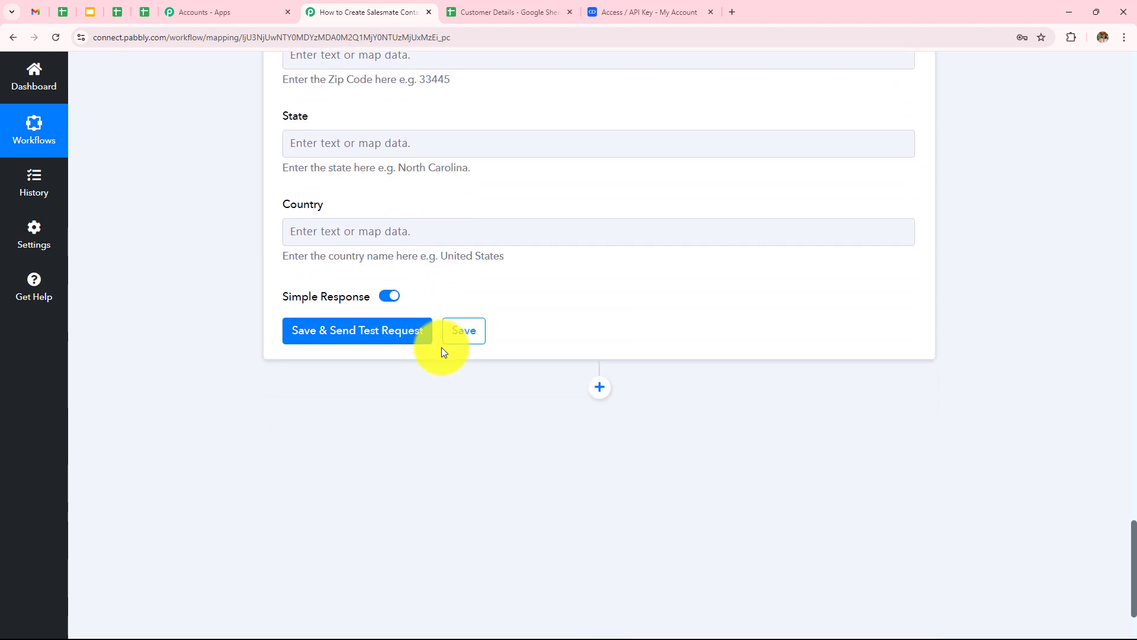
Save and send a test request, confirming Status success and Data Id 28.
{"action": "left_click", "coordinate": [336, 339]}
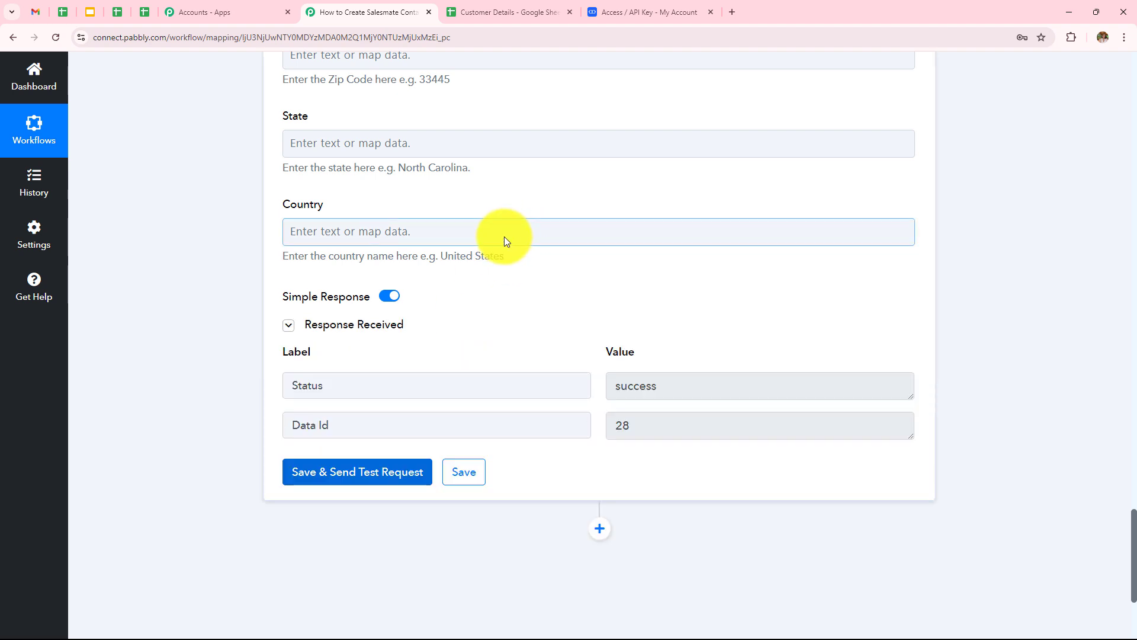
{"action": "left_click_drag", "start_coordinate": [614, 386], "coordinate": [705, 387]}
{"action": "left_click", "coordinate": [686, 237]}
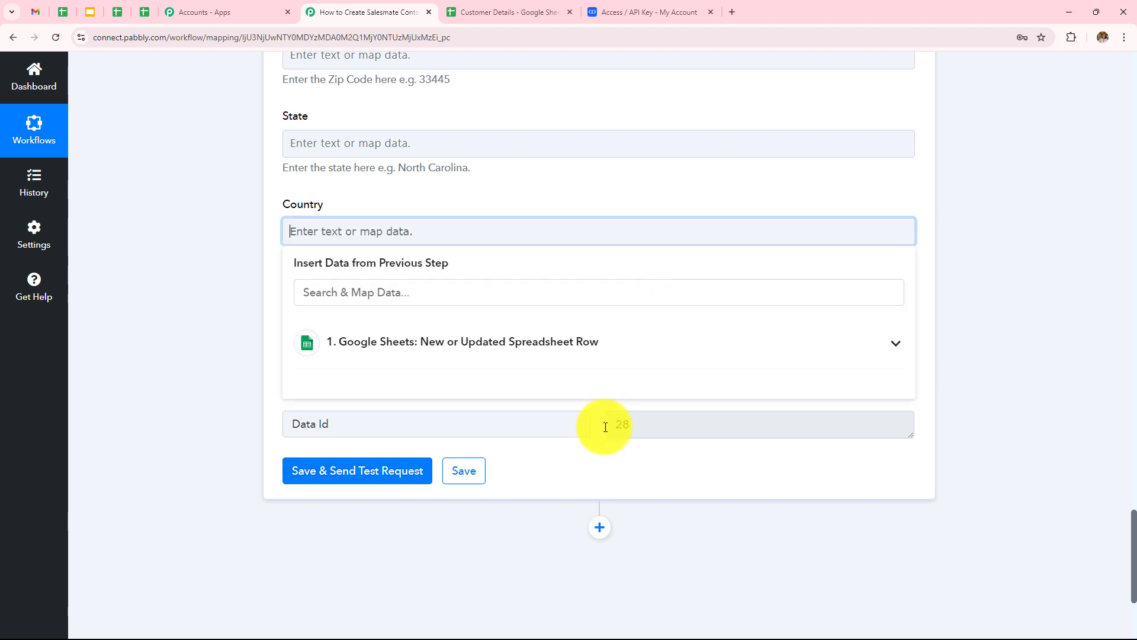
{"action": "left_click", "coordinate": [607, 426]}
{"action": "double_click", "coordinate": [607, 428]}
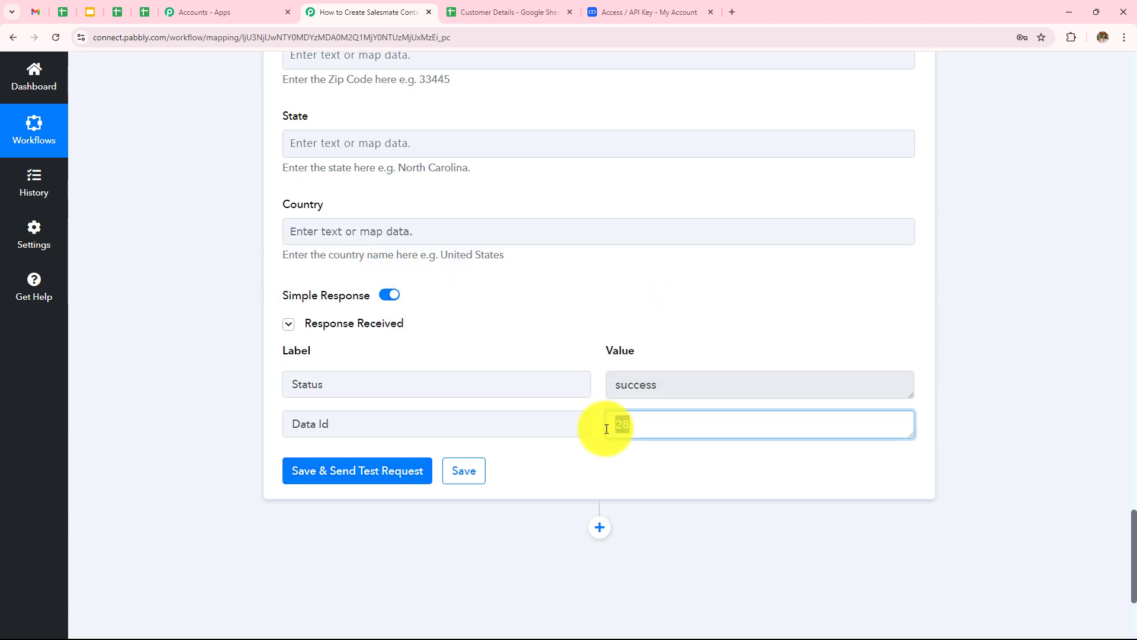
{"action": "left_click", "coordinate": [917, 291]}
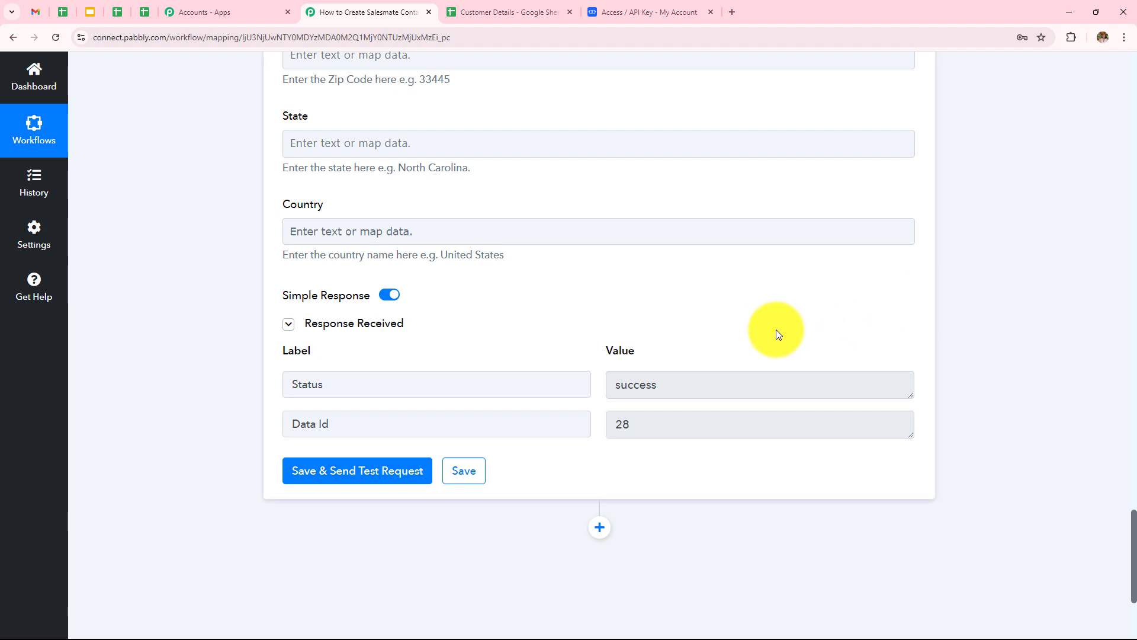
Check Salesmate's New User contact for its cell phone and True opt-outs, then return to Customer Details.
{"action": "left_click", "coordinate": [660, 11]}
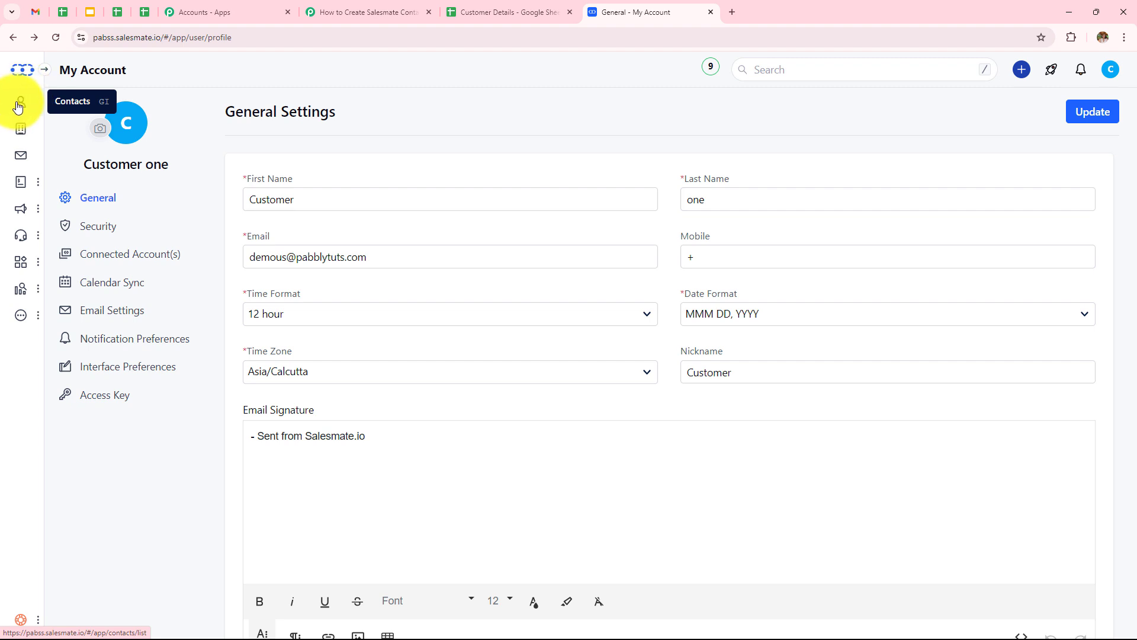
{"action": "left_click", "coordinate": [18, 104]}
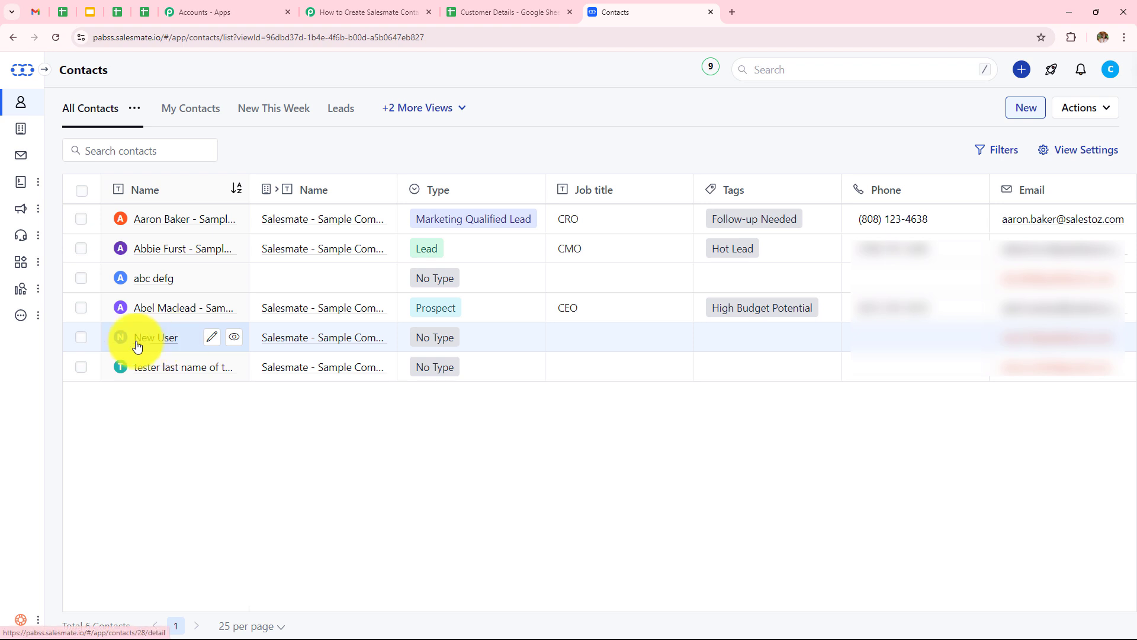
{"action": "left_click", "coordinate": [169, 345]}
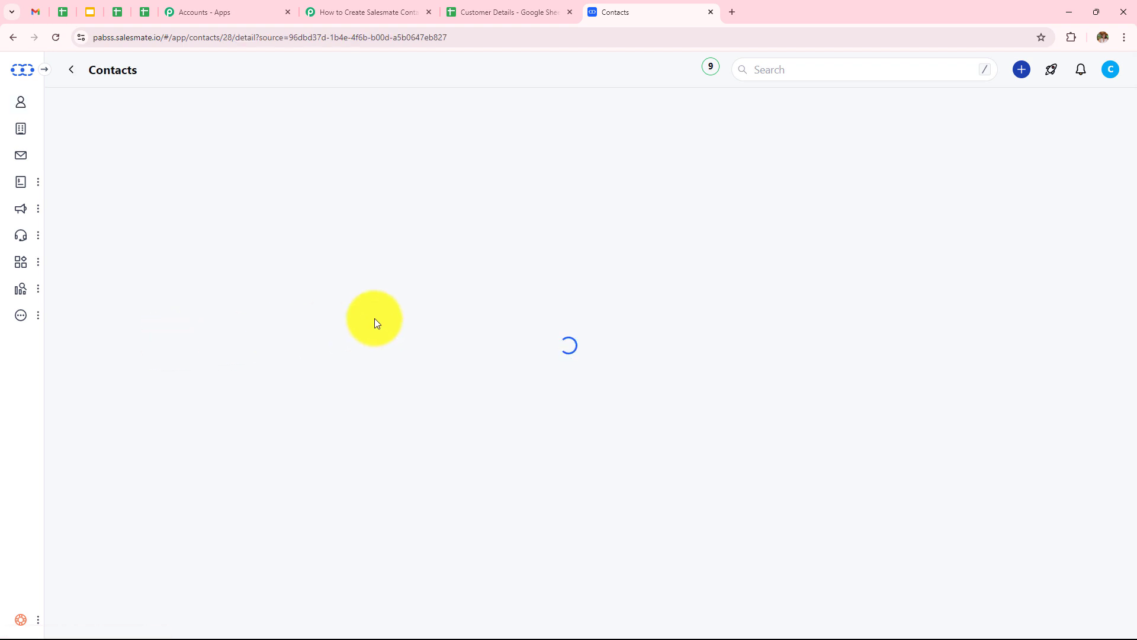
{"action": "scroll", "coordinate": [208, 415], "scroll_direction": "down", "scroll_amount": 2}
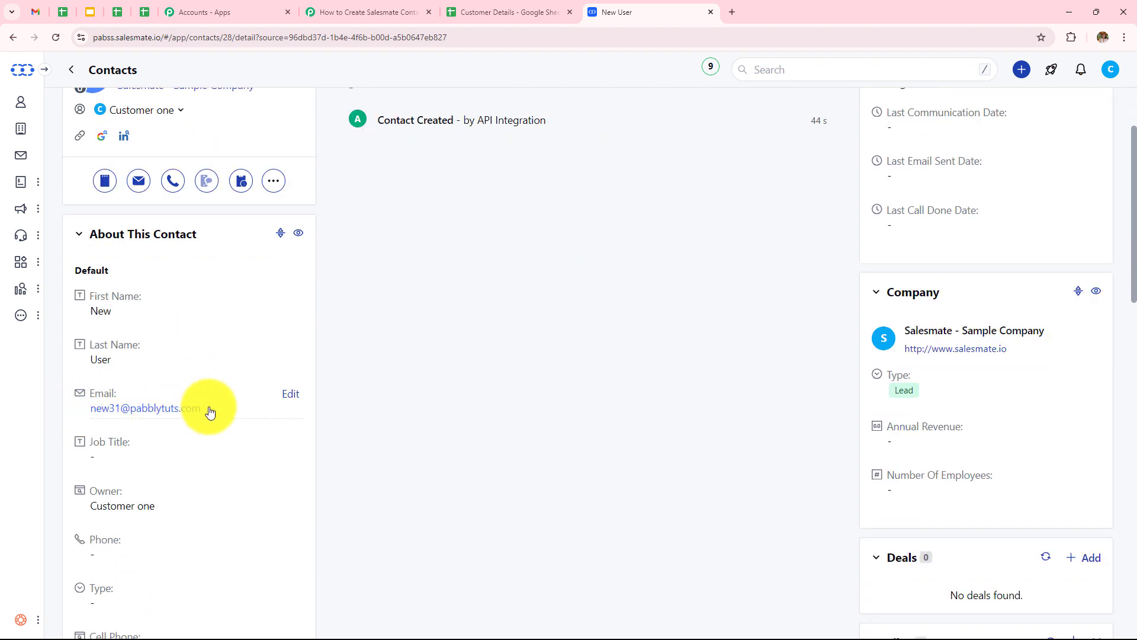
{"action": "scroll", "coordinate": [210, 411], "scroll_direction": "down", "scroll_amount": 3}
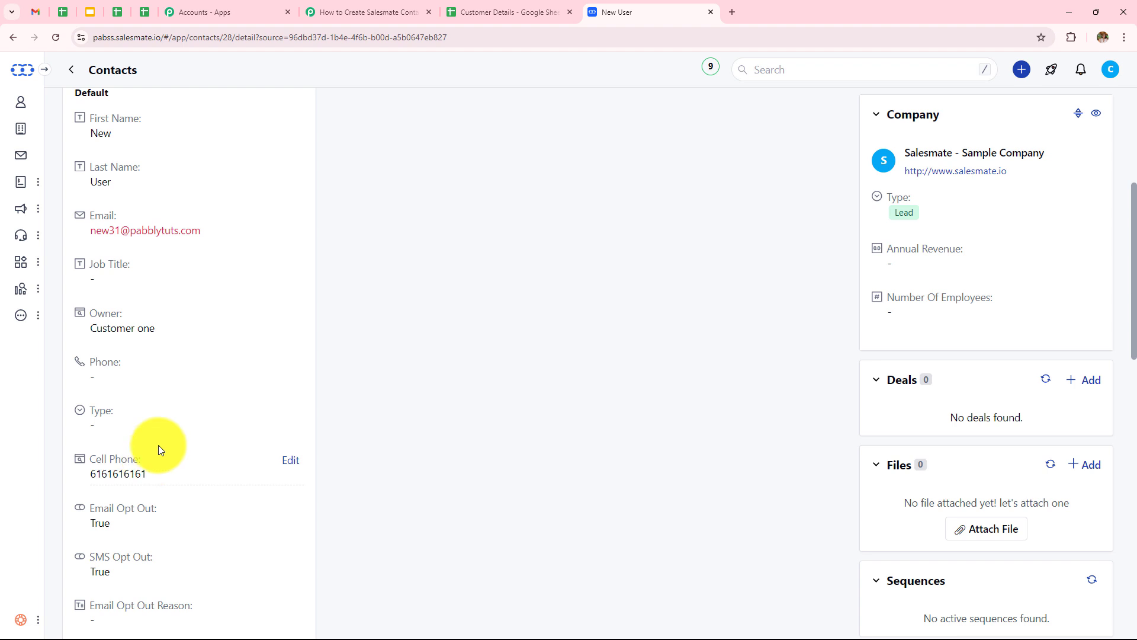
{"action": "left_click", "coordinate": [500, 12]}
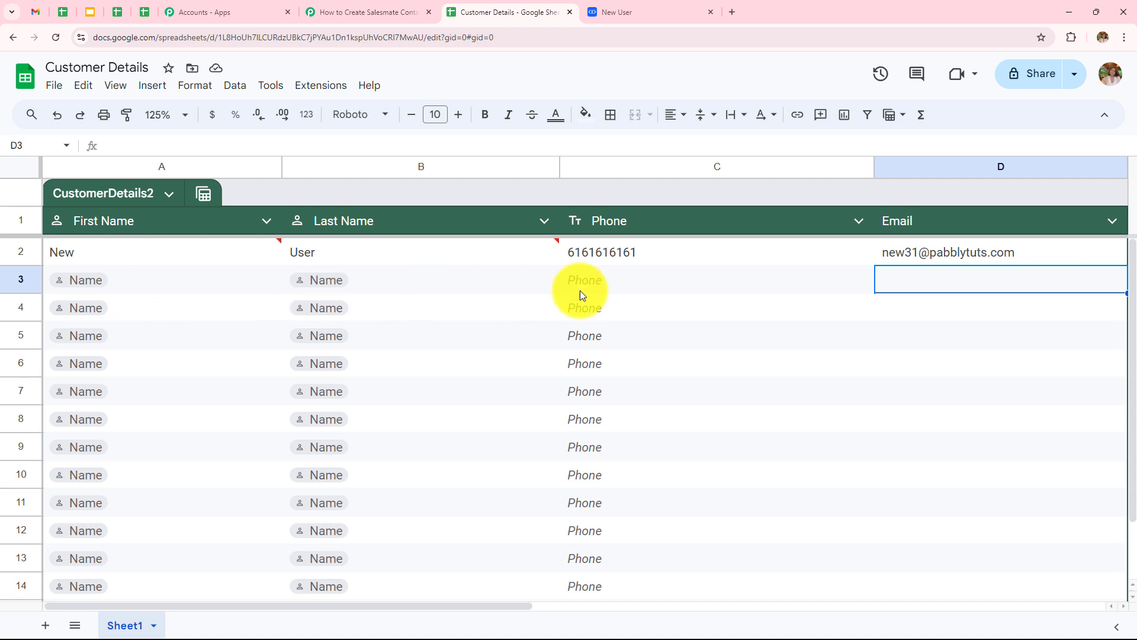
Fill row 3 with first name Latest, last name User, a phone number and an e-mail address.
{"action": "double_click", "coordinate": [134, 280]}
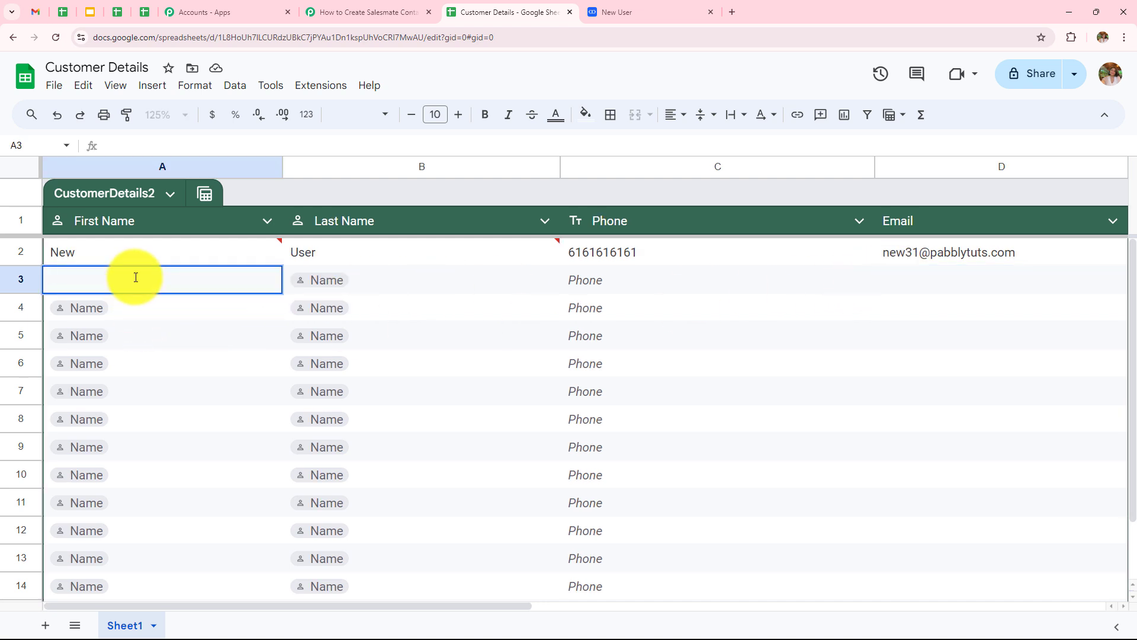
{"action": "type", "text": "Latest"}
{"action": "left_click", "coordinate": [369, 275]}
{"action": "type", "text": "User"}
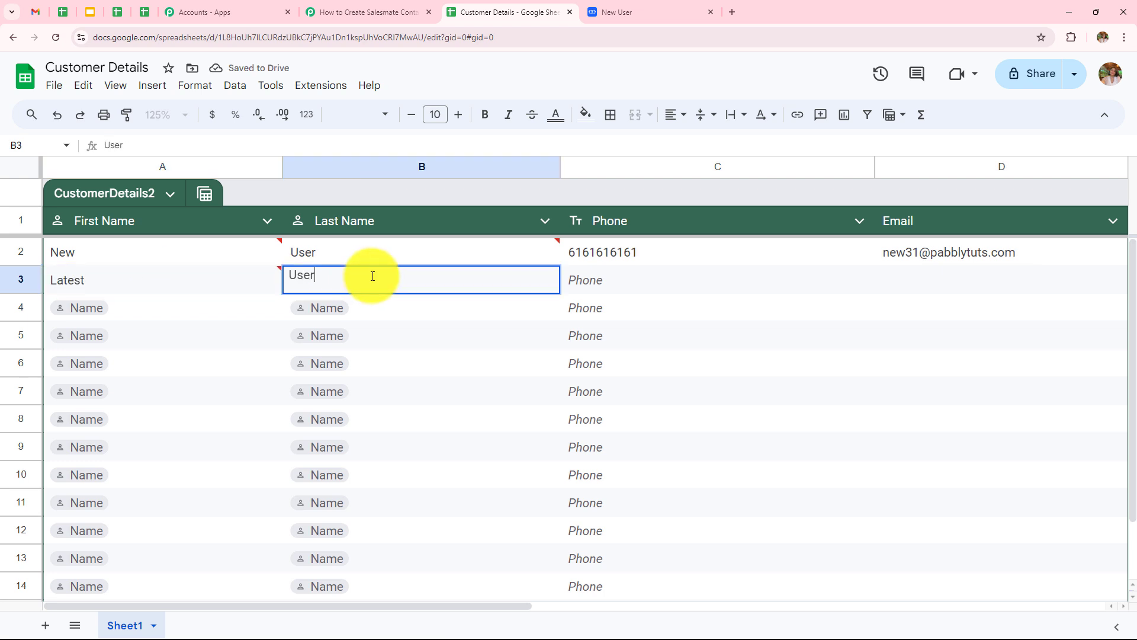
{"action": "double_click", "coordinate": [610, 284]}
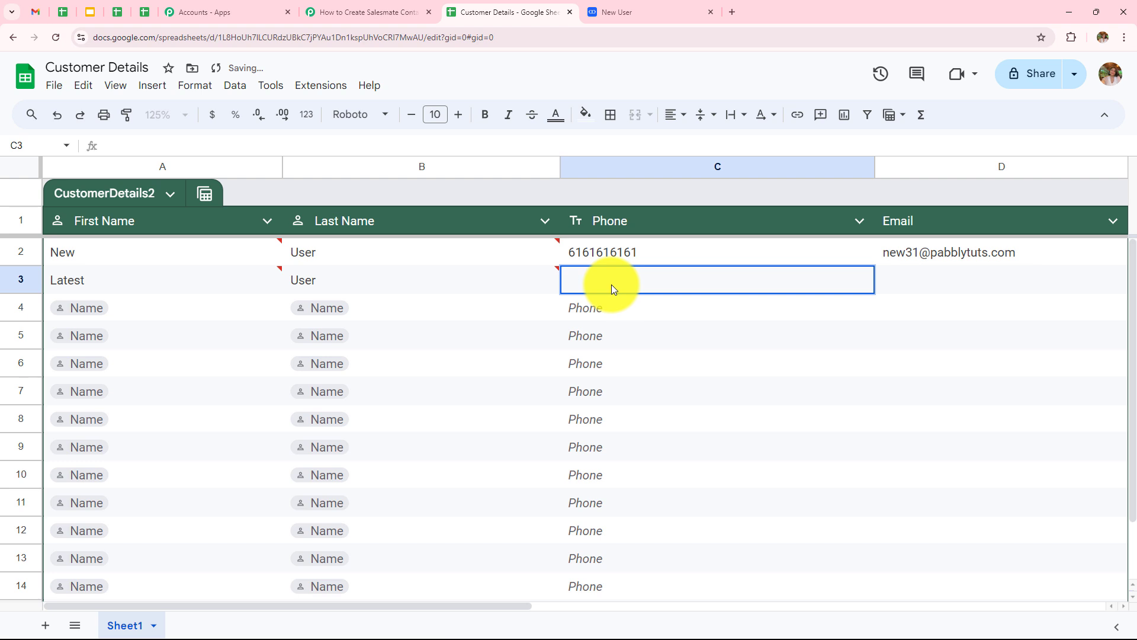
{"action": "type", "text": "7373737373"}
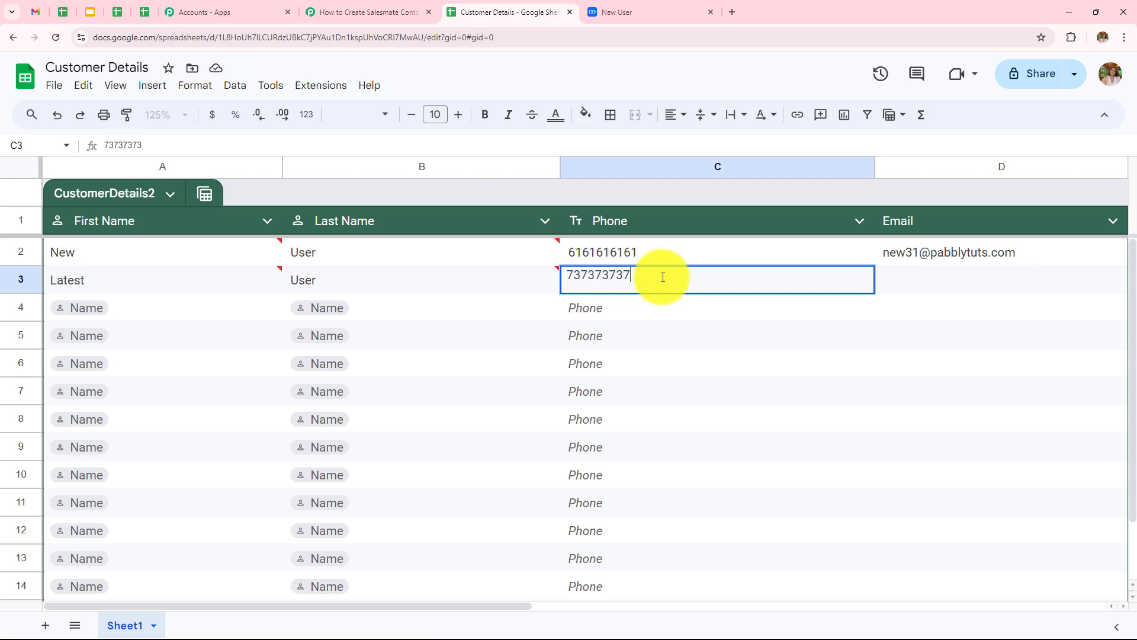
{"action": "double_click", "coordinate": [950, 276]}
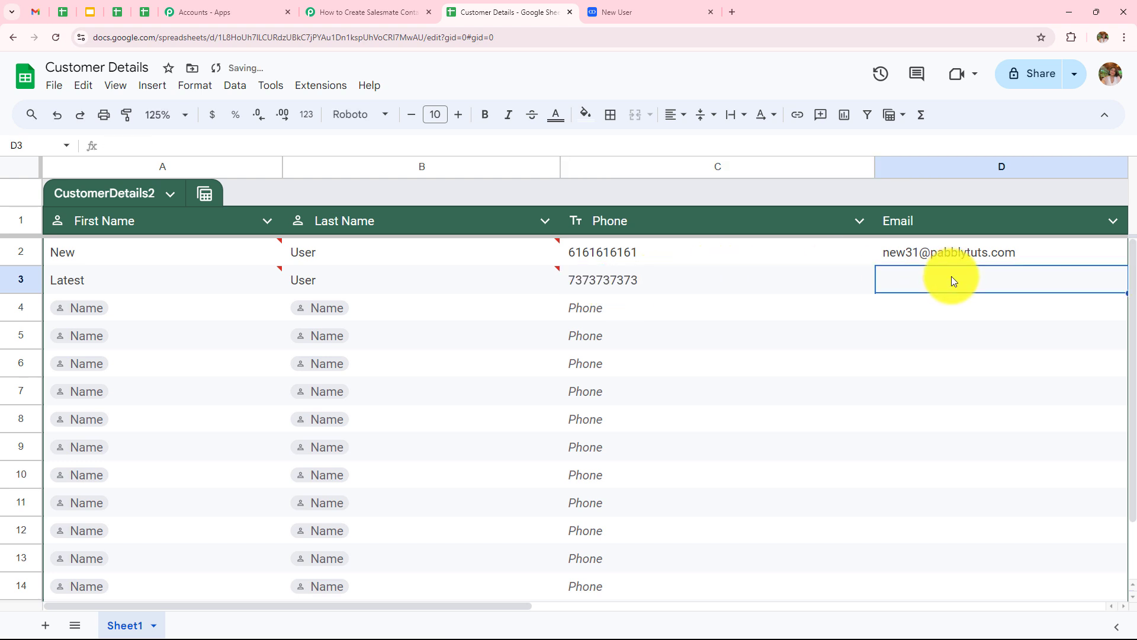
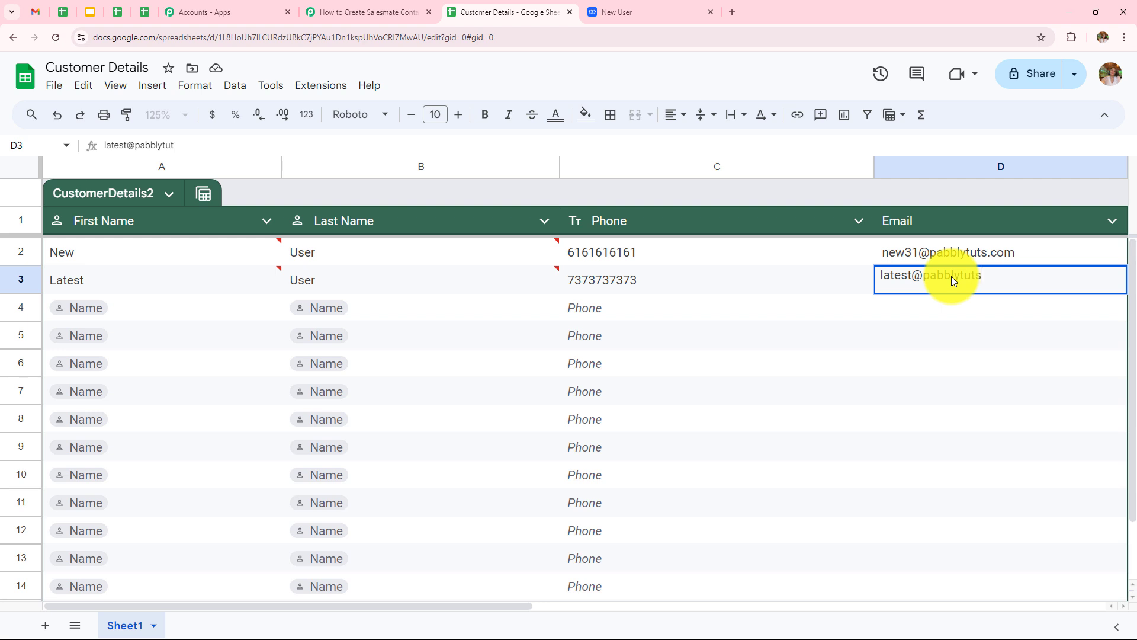
{"action": "key", "text": "Return"}
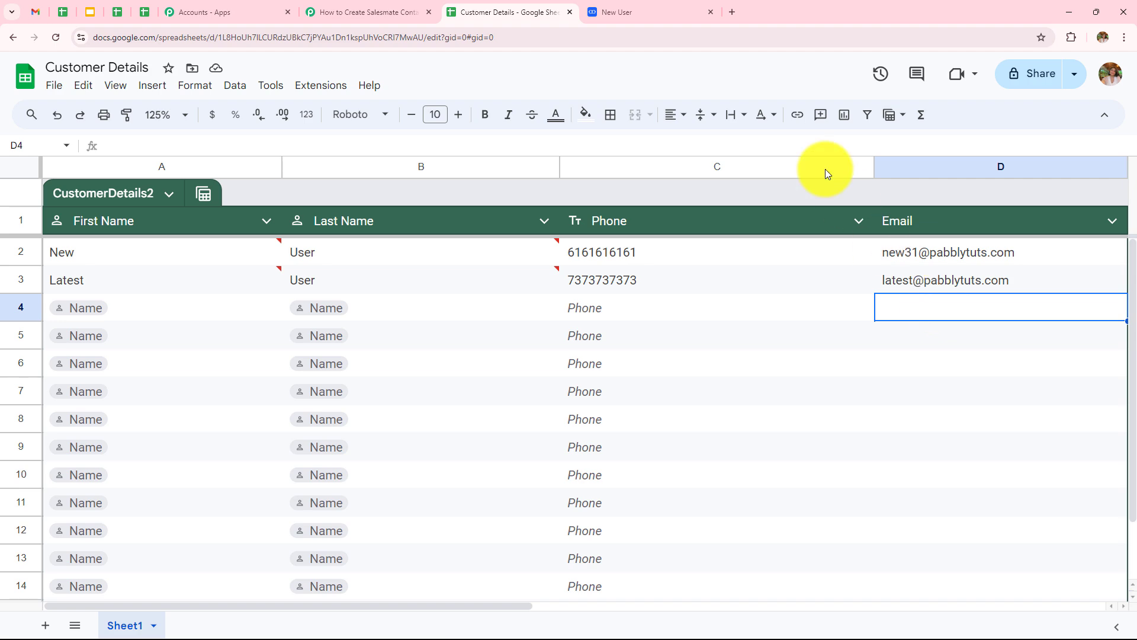
{"action": "left_click", "coordinate": [610, 11]}
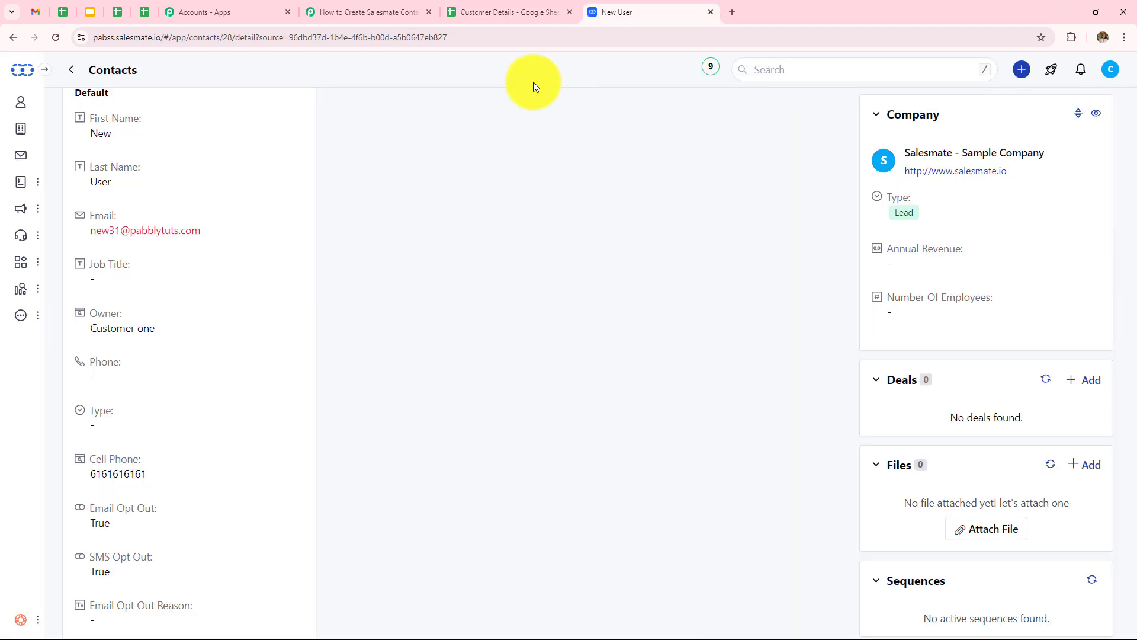
{"action": "left_click", "coordinate": [13, 39]}
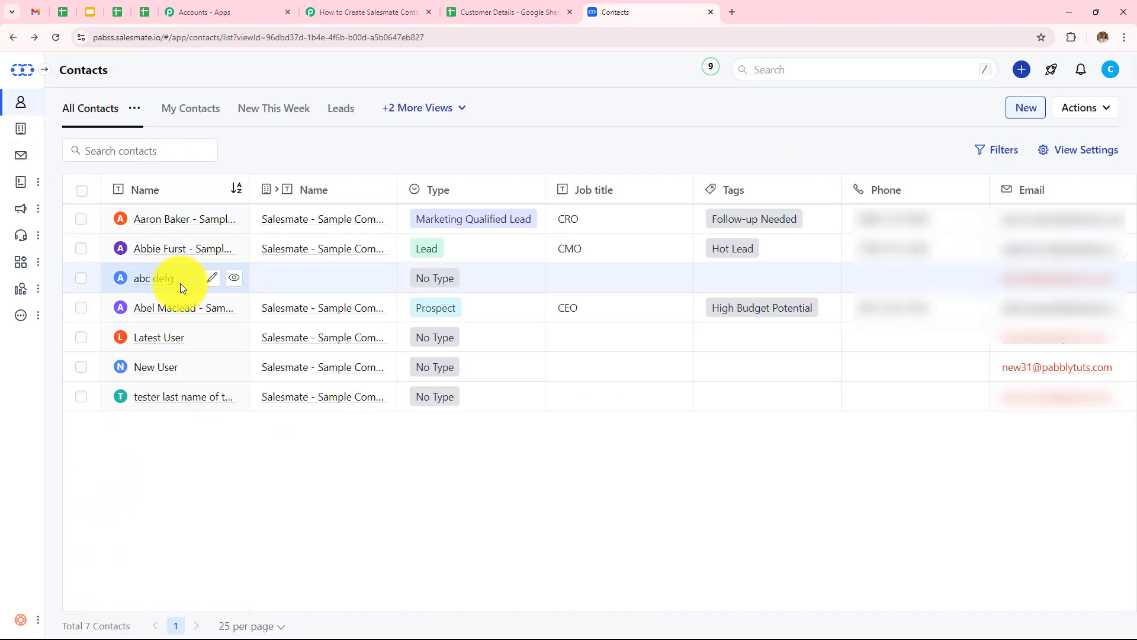
{"action": "left_click", "coordinate": [140, 344]}
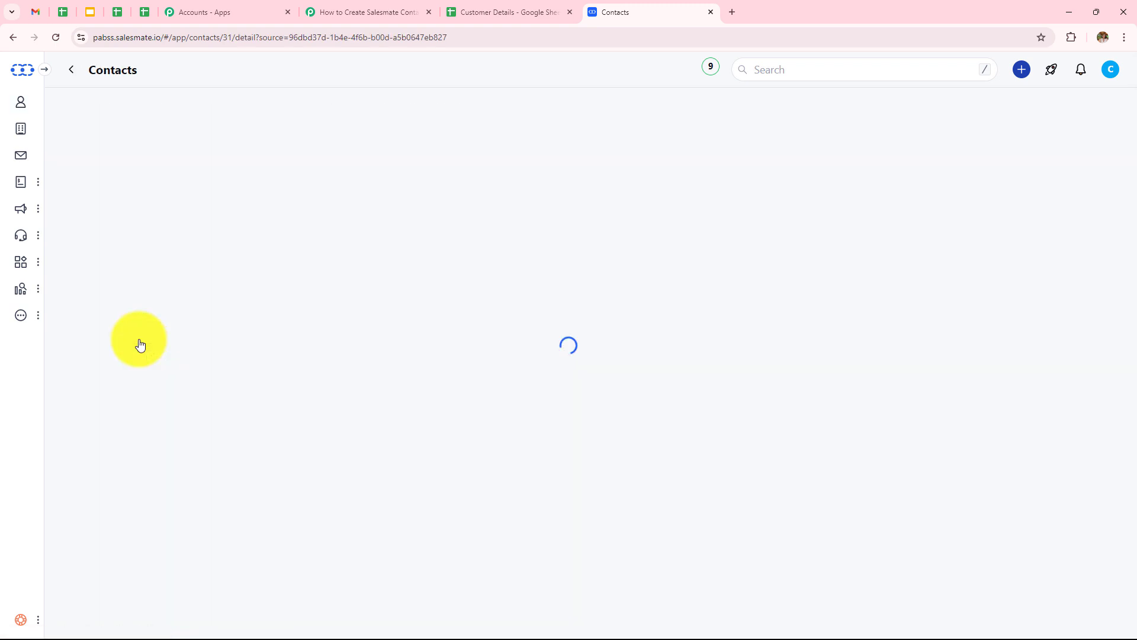
{"action": "scroll", "coordinate": [176, 181], "scroll_direction": "down", "scroll_amount": 4}
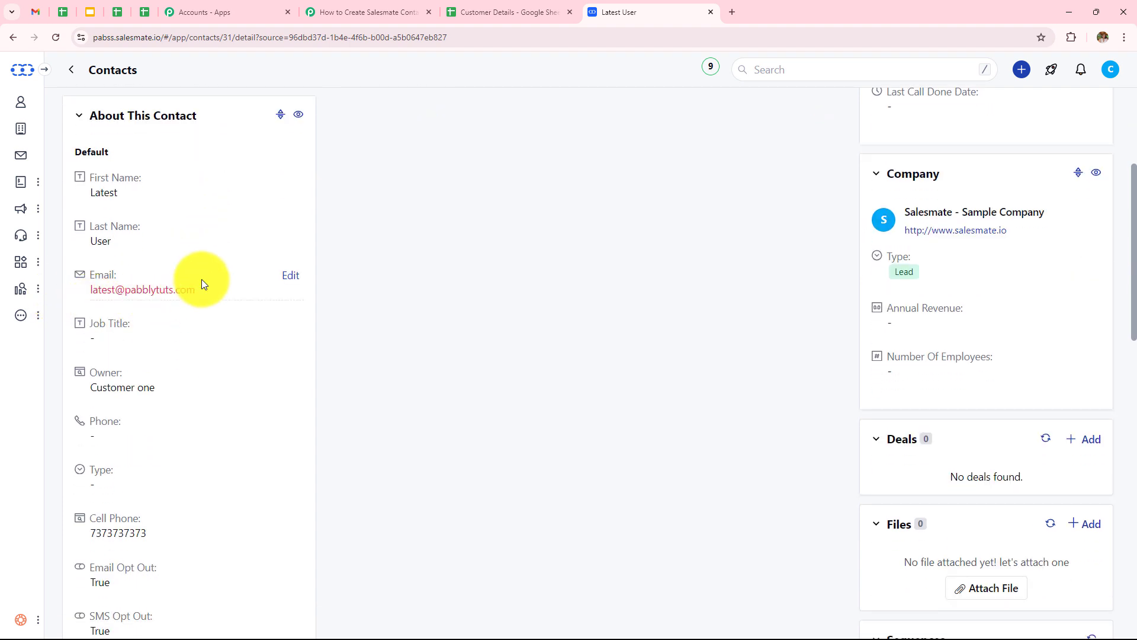
{"action": "scroll", "coordinate": [197, 318], "scroll_direction": "down", "scroll_amount": 3}
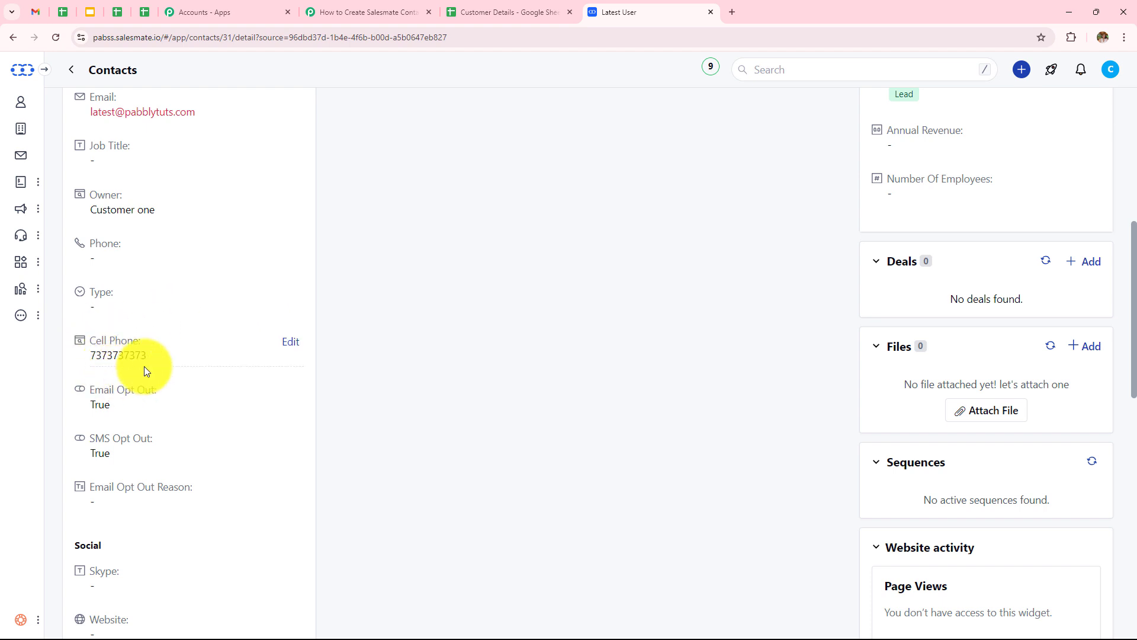
{"action": "left_click", "coordinate": [389, 10]}
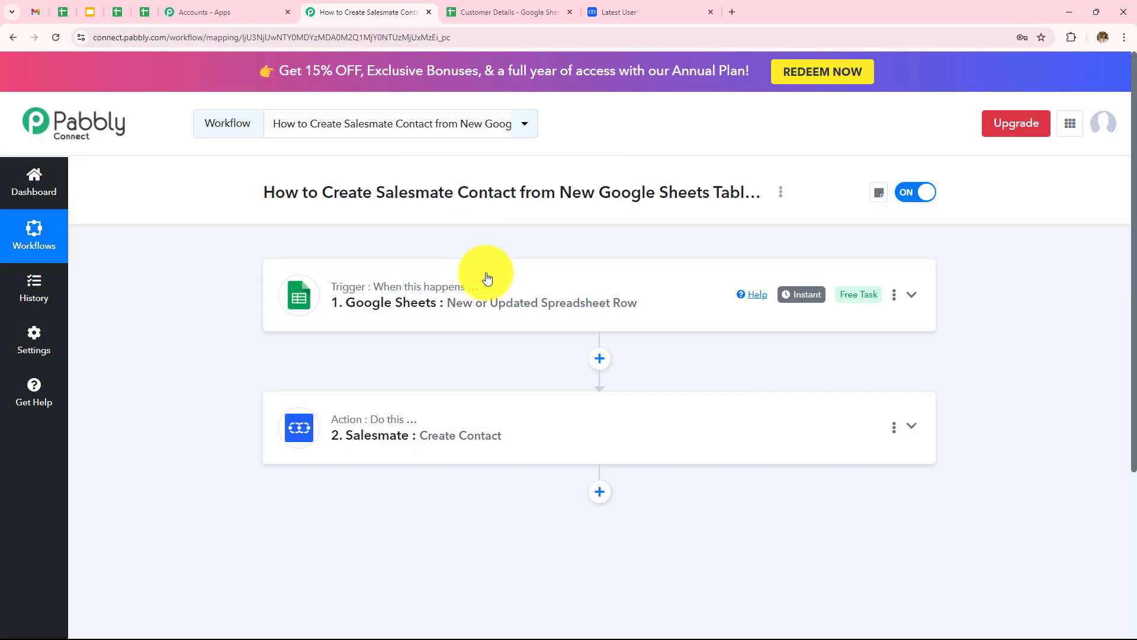
{"action": "left_click", "coordinate": [496, 289]}
{"action": "scroll", "coordinate": [495, 287], "scroll_direction": "down", "scroll_amount": 4}
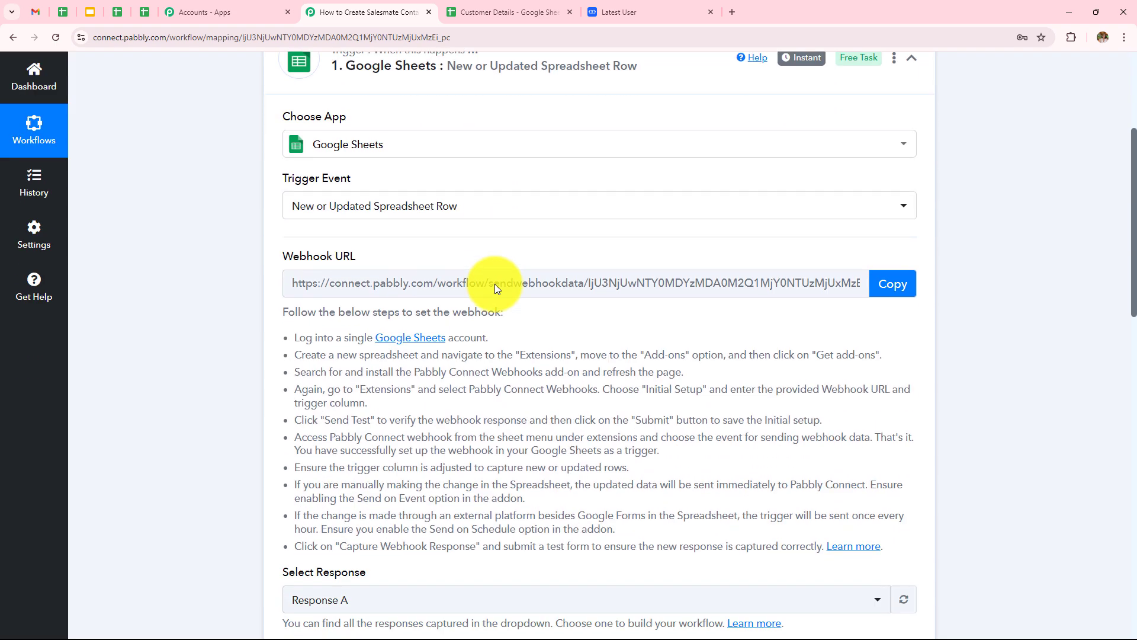
{"action": "scroll", "coordinate": [548, 260], "scroll_direction": "down", "scroll_amount": 2}
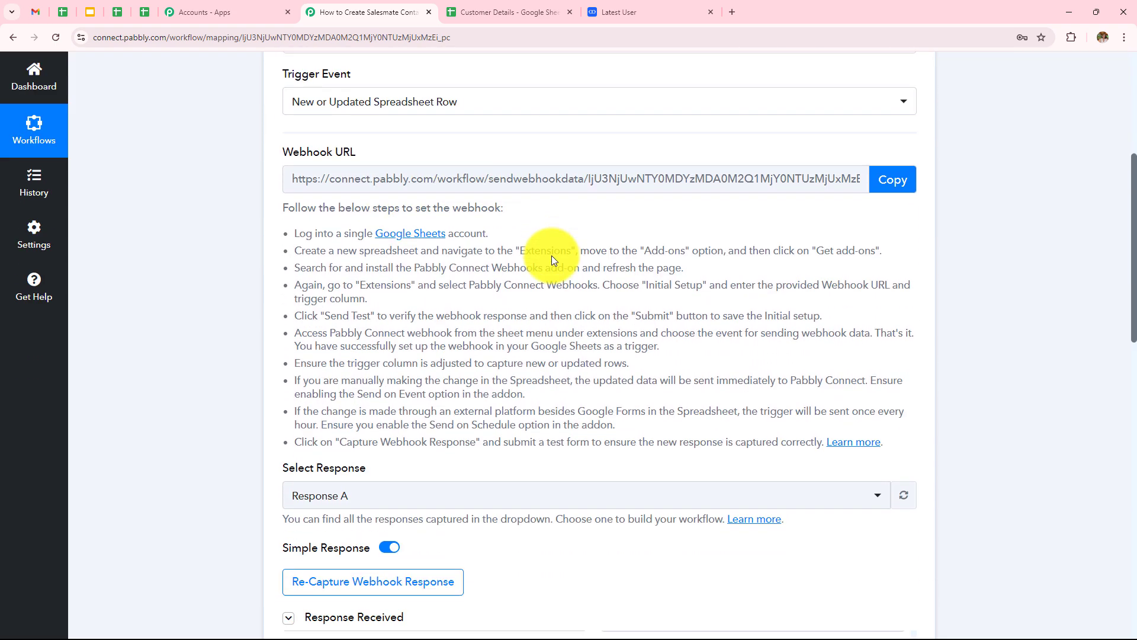
{"action": "scroll", "coordinate": [552, 258], "scroll_direction": "down", "scroll_amount": 6}
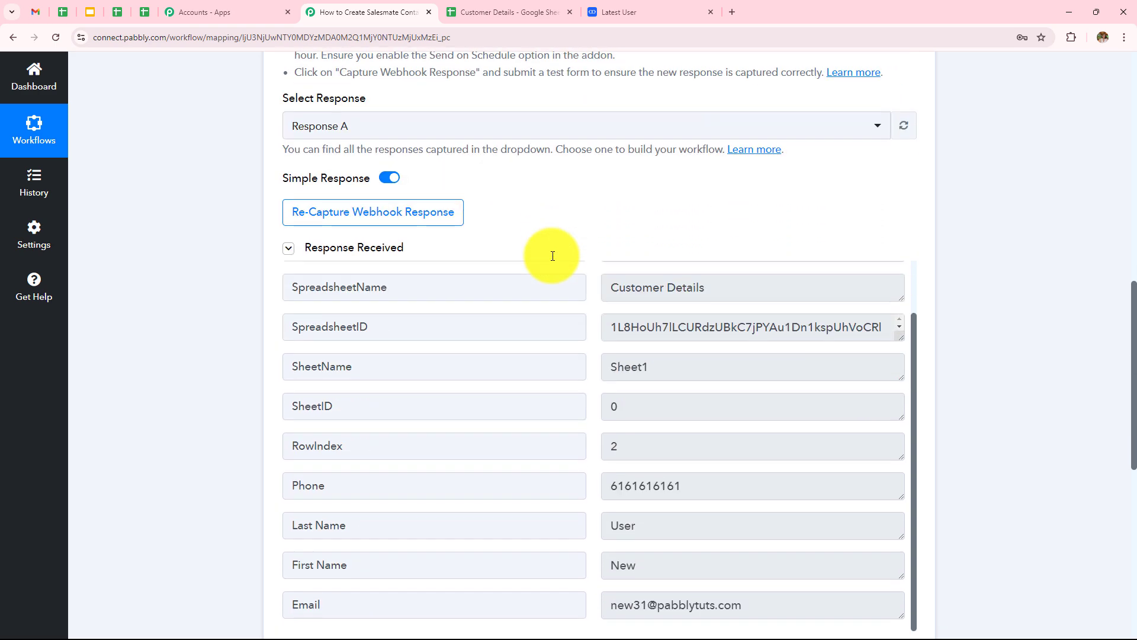
{"action": "scroll", "coordinate": [670, 361], "scroll_direction": "down", "scroll_amount": 4}
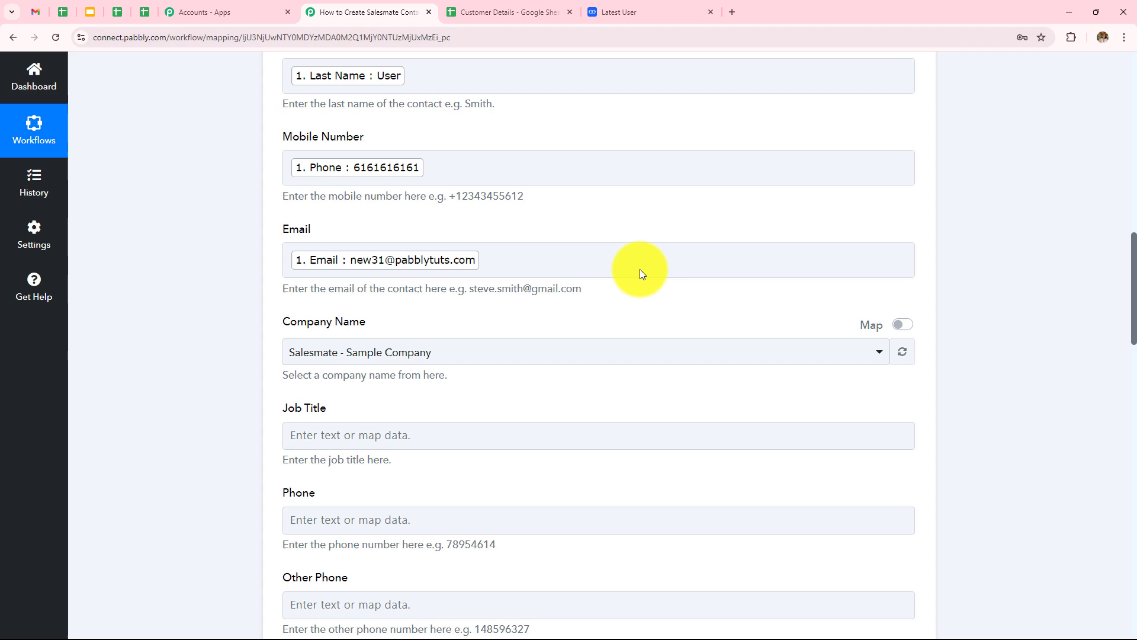
{"action": "scroll", "coordinate": [642, 274], "scroll_direction": "up", "scroll_amount": 8}
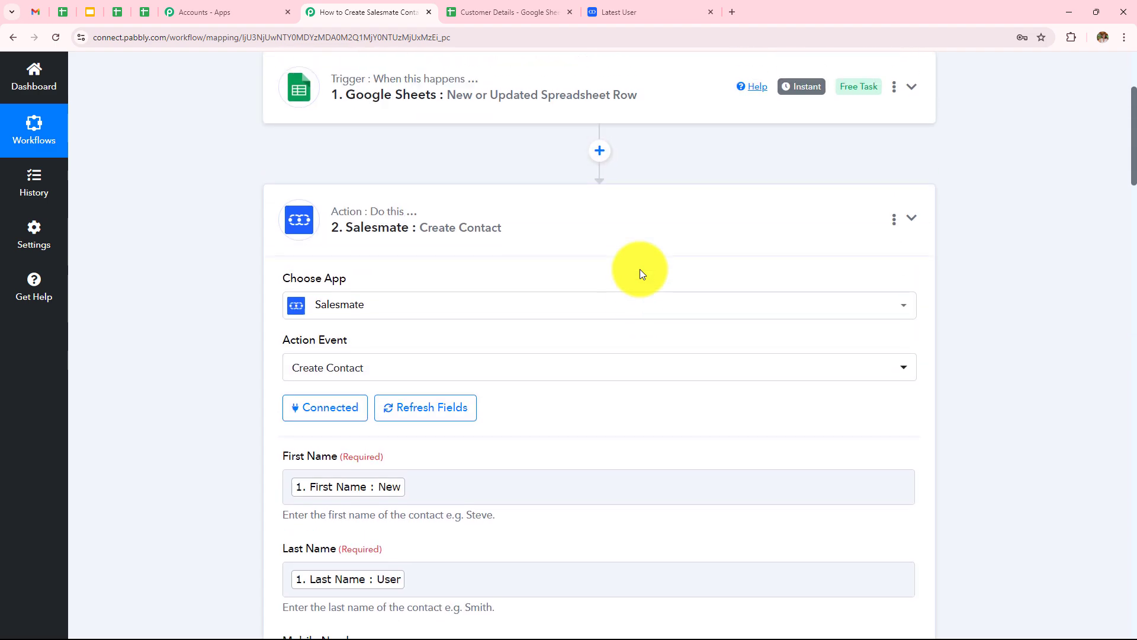
{"action": "scroll", "coordinate": [641, 274], "scroll_direction": "down", "scroll_amount": 3}
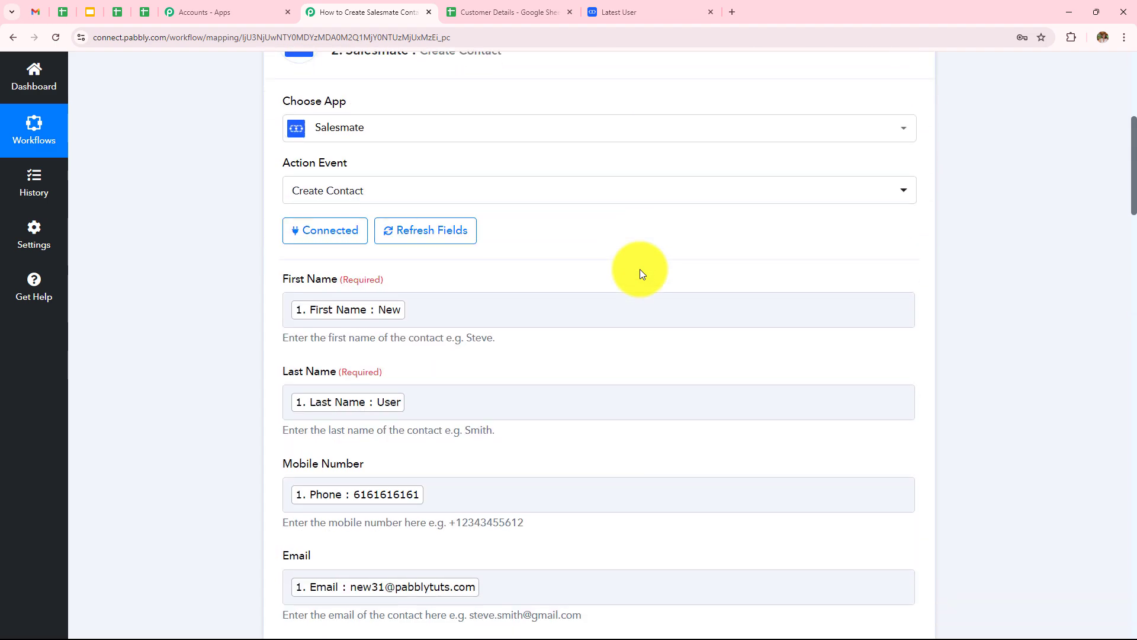
{"action": "scroll", "coordinate": [640, 272], "scroll_direction": "down", "scroll_amount": 3}
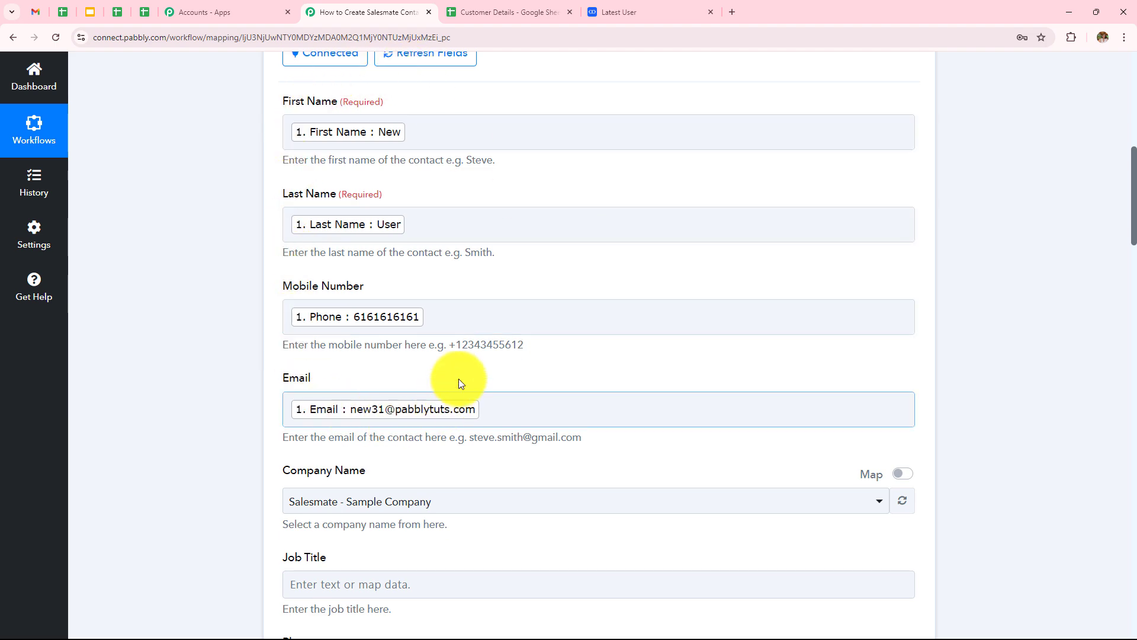
{"action": "scroll", "coordinate": [427, 140], "scroll_direction": "down", "scroll_amount": 10}
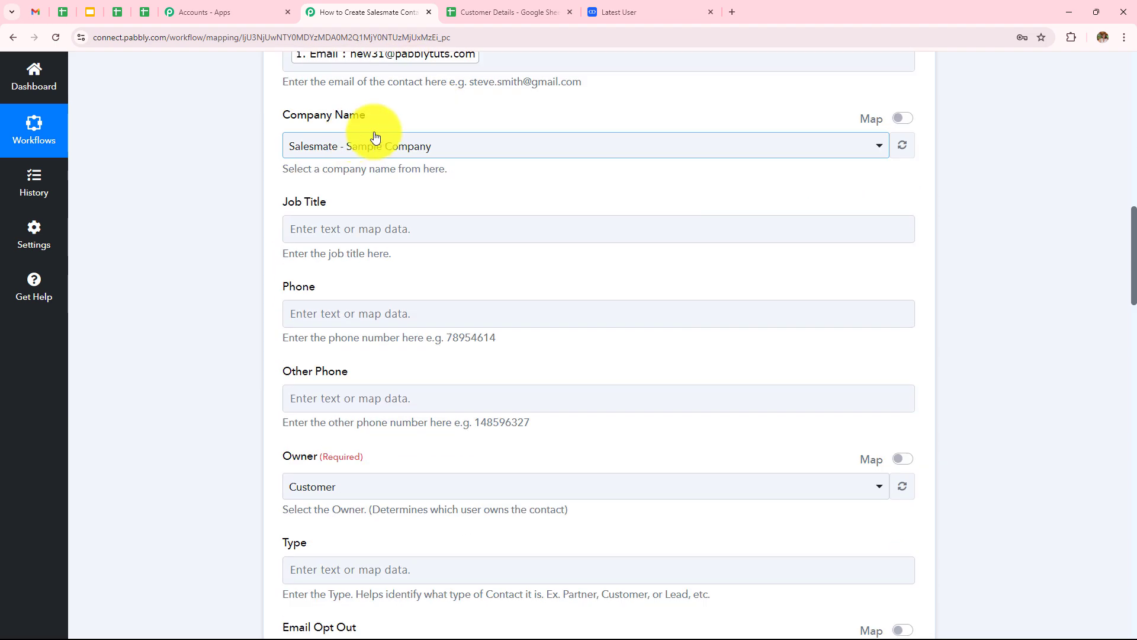
{"action": "scroll", "coordinate": [524, 174], "scroll_direction": "down", "scroll_amount": 20}
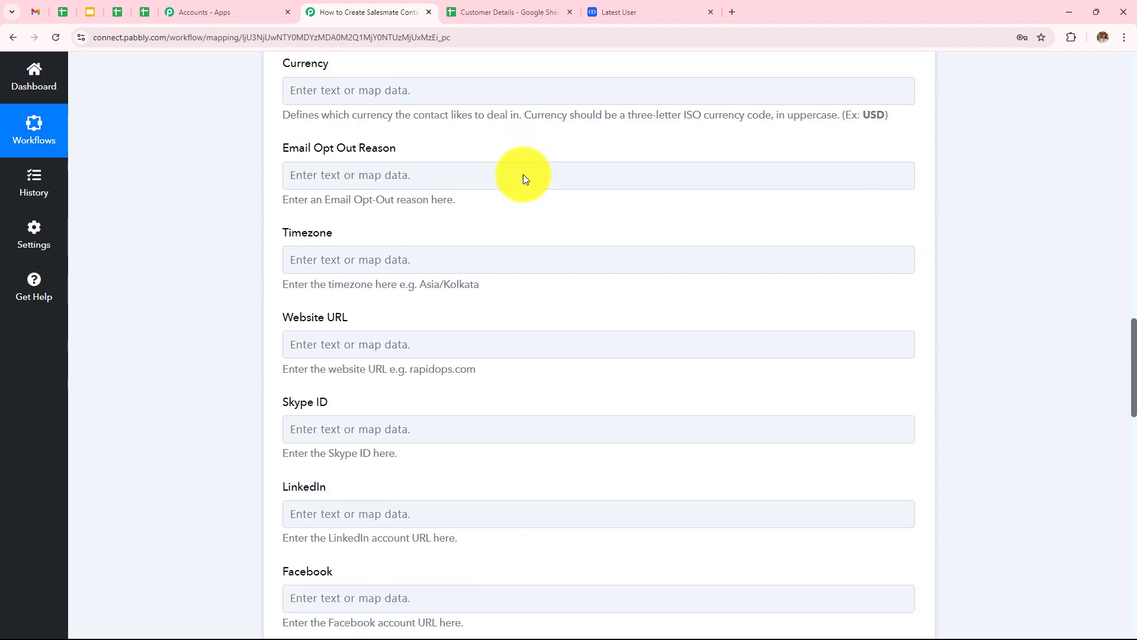
{"action": "scroll", "coordinate": [524, 174], "scroll_direction": "down", "scroll_amount": 10}
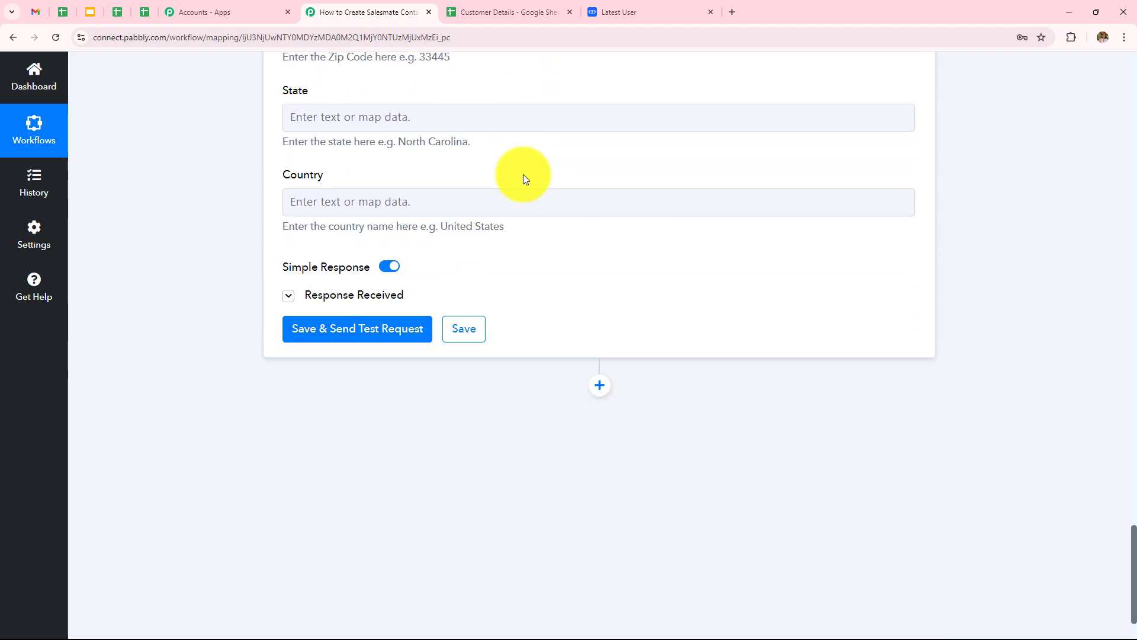
{"action": "left_click", "coordinate": [395, 304]}
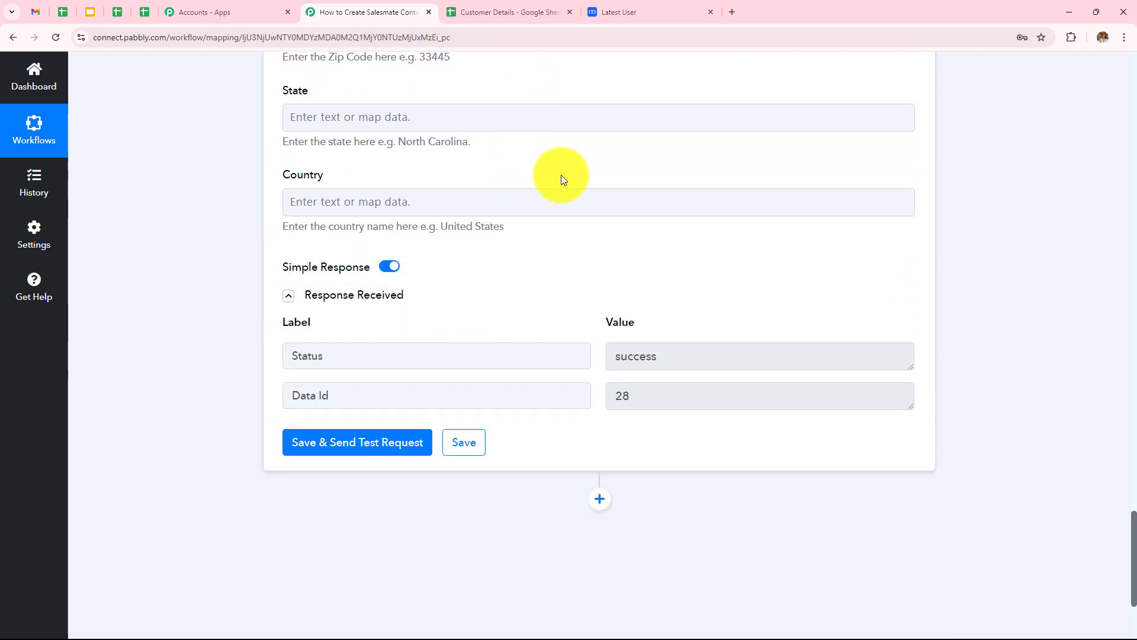
{"action": "left_click", "coordinate": [635, 7]}
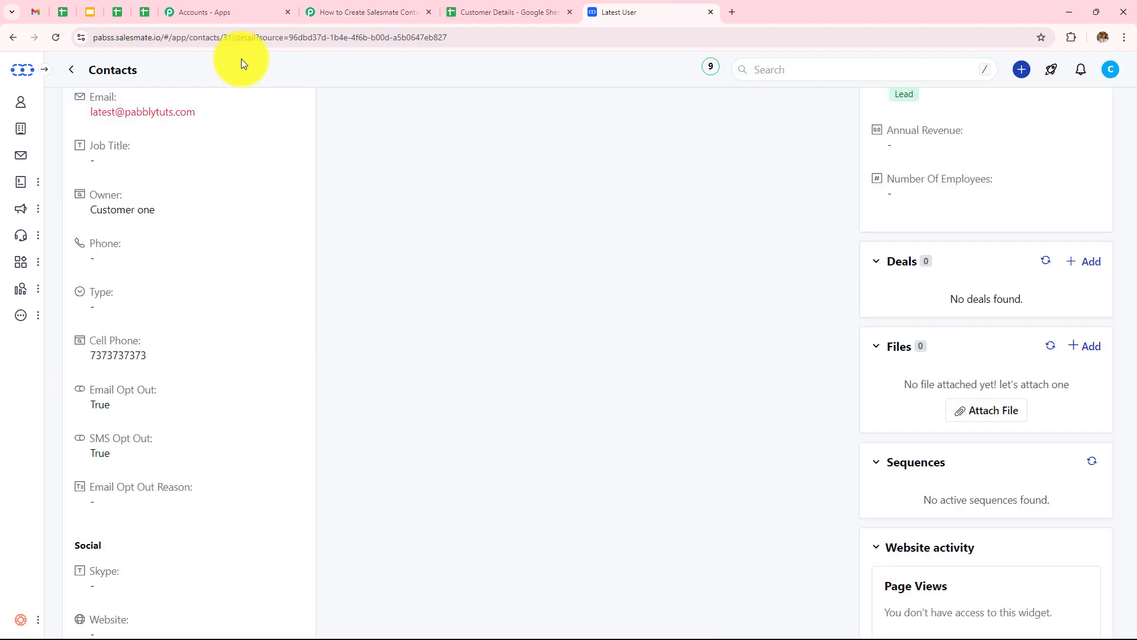
{"action": "left_click", "coordinate": [12, 38]}
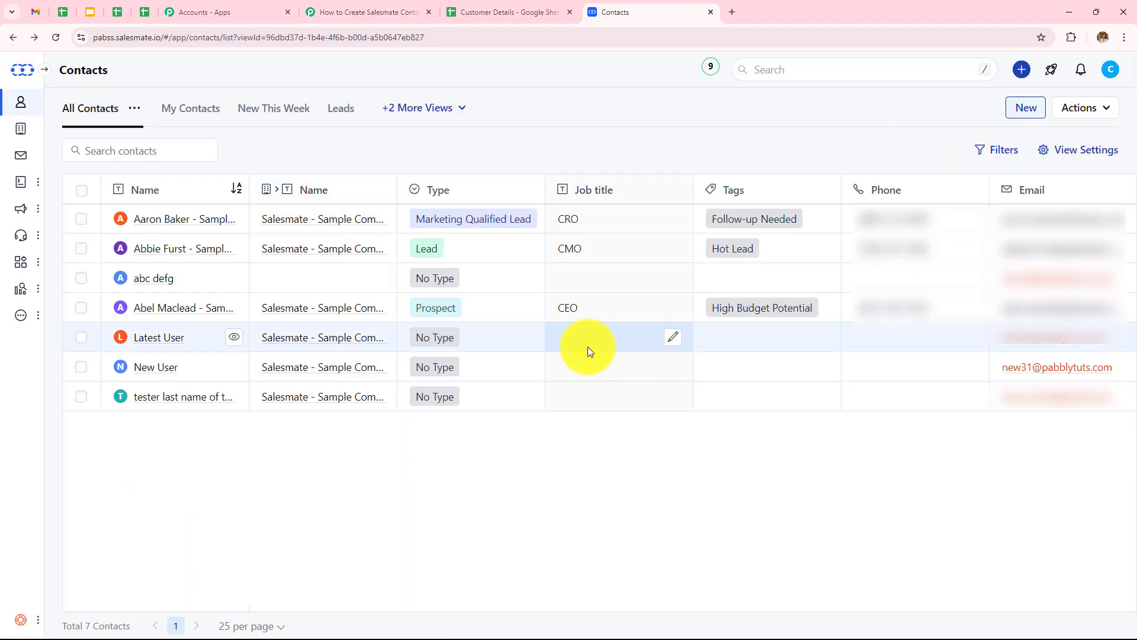
{"action": "left_click", "coordinate": [373, 9]}
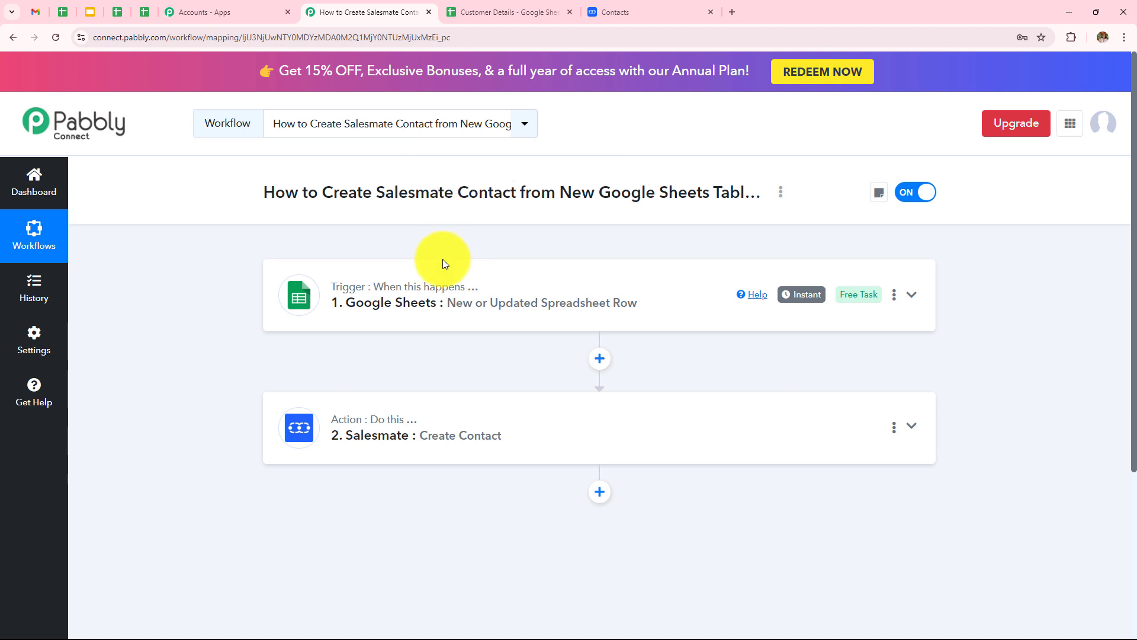